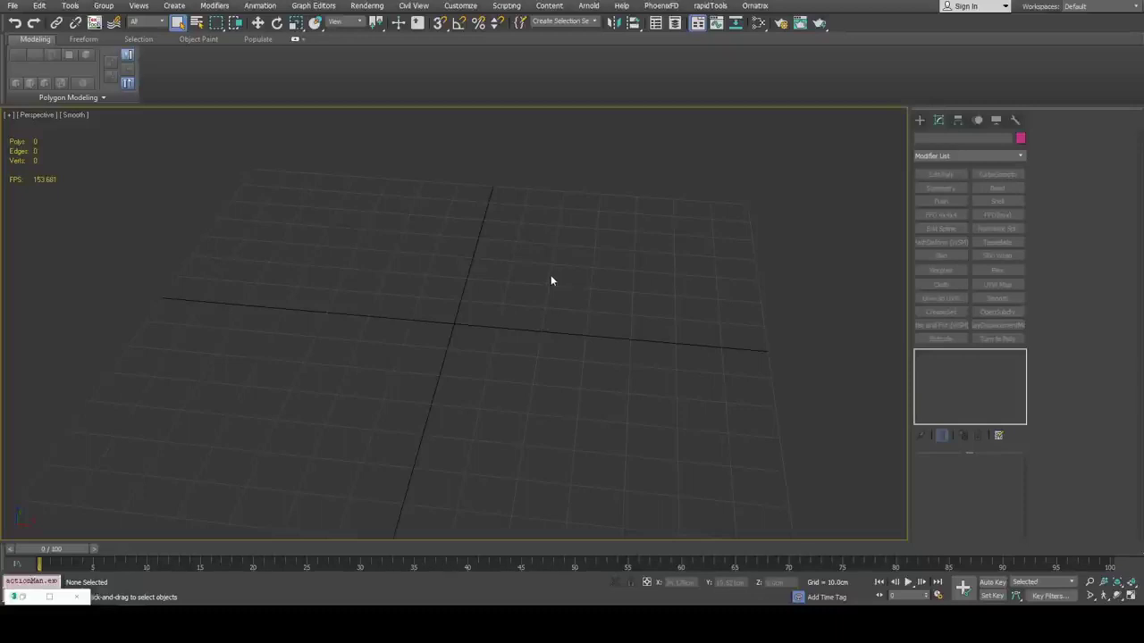
Create a sphere with a radius of about 33 cm near the grid's center and display its edged faces
middle_drag(598, 267, 597, 309)
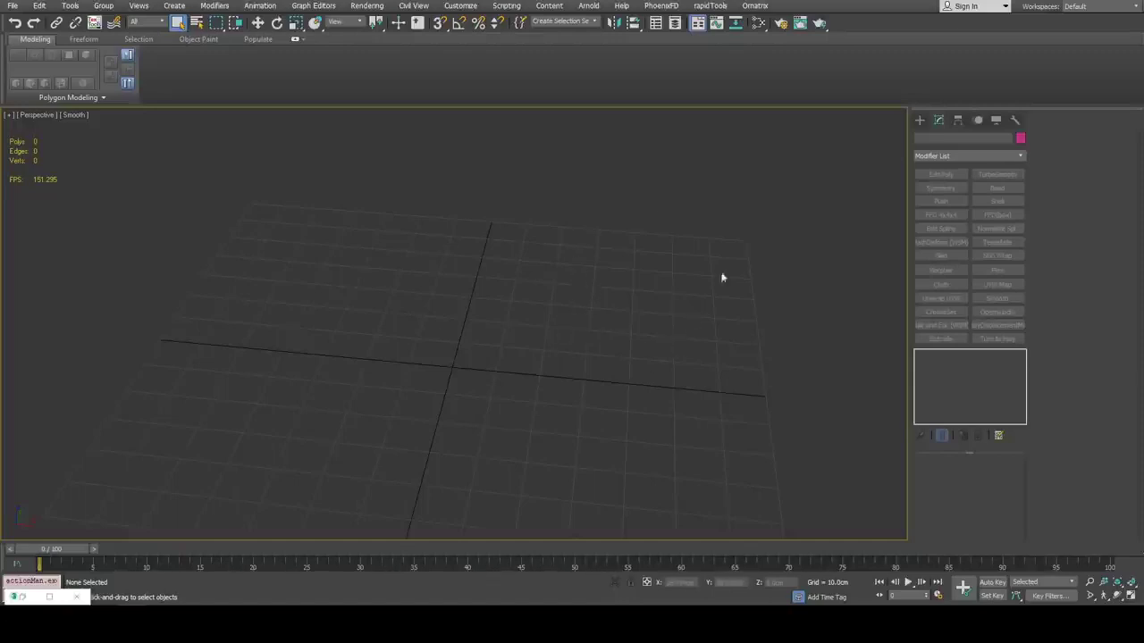
click(920, 120)
middle_drag(751, 231, 751, 220)
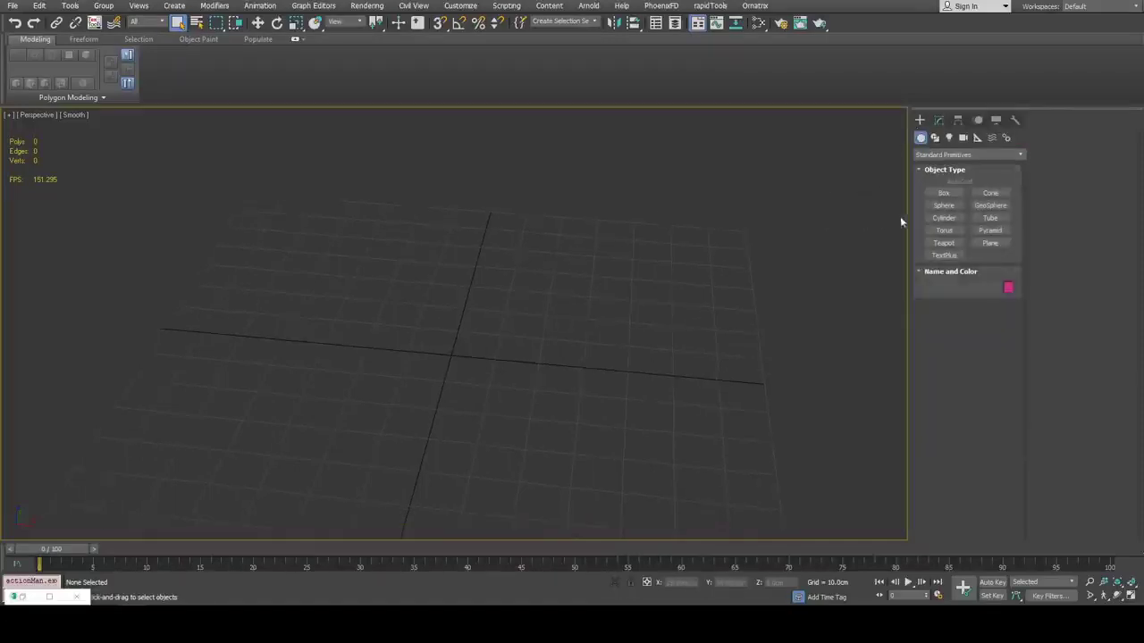
click(943, 206)
drag(471, 338, 562, 396)
right_click(562, 396)
key(F4)
scroll(479, 242, up, 6)
key(w)
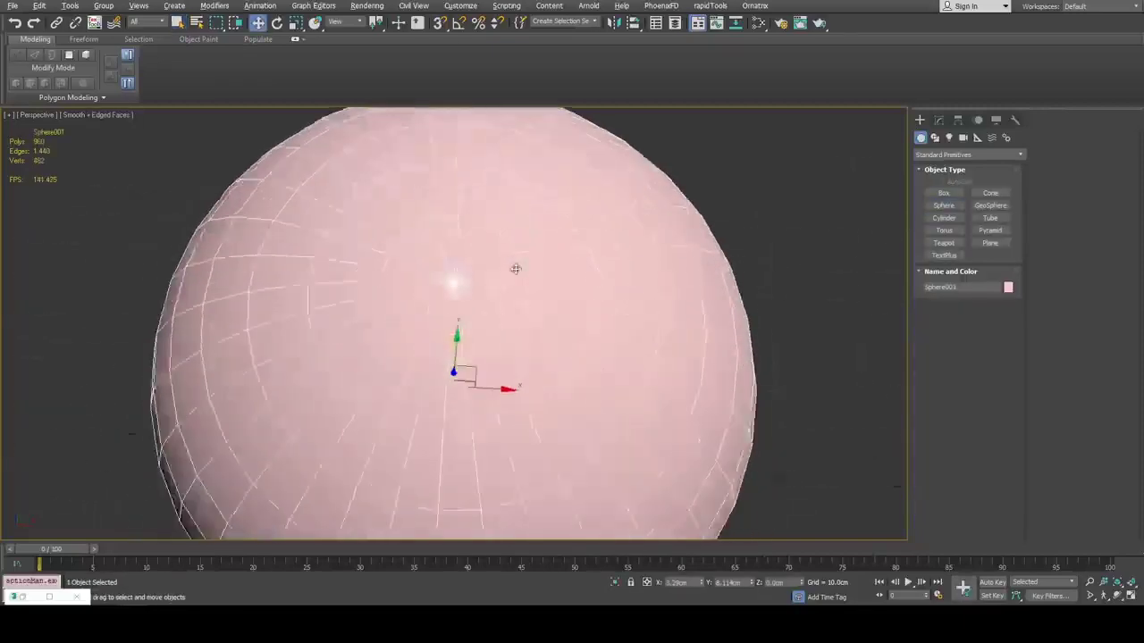
scroll(509, 270, up, 5)
middle_drag(488, 385, 536, 344)
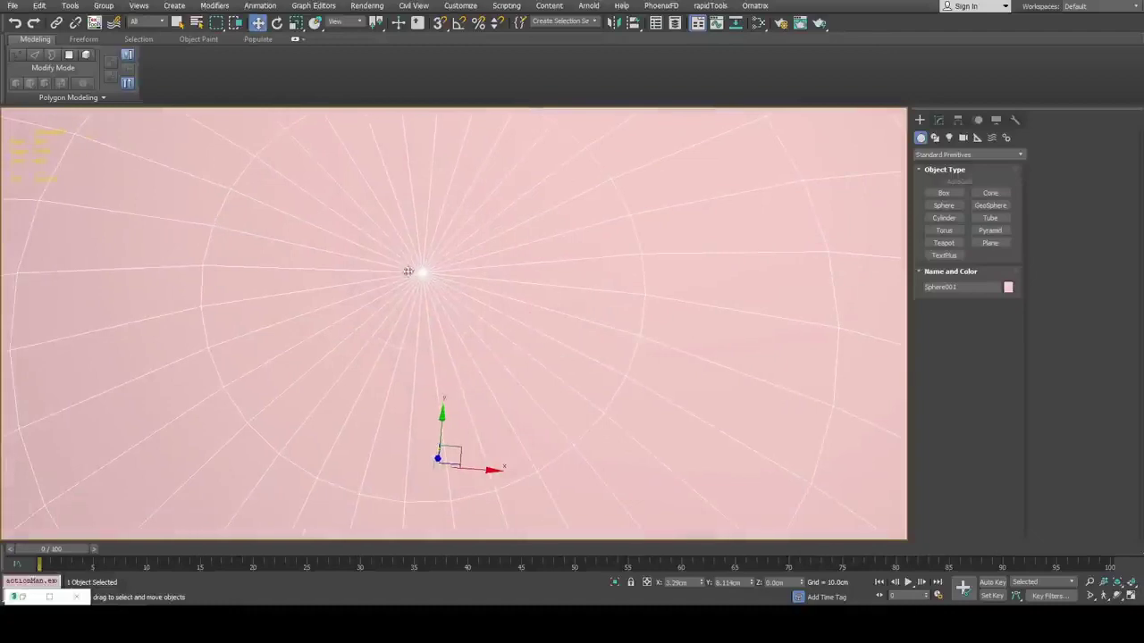
scroll(463, 294, down, 8)
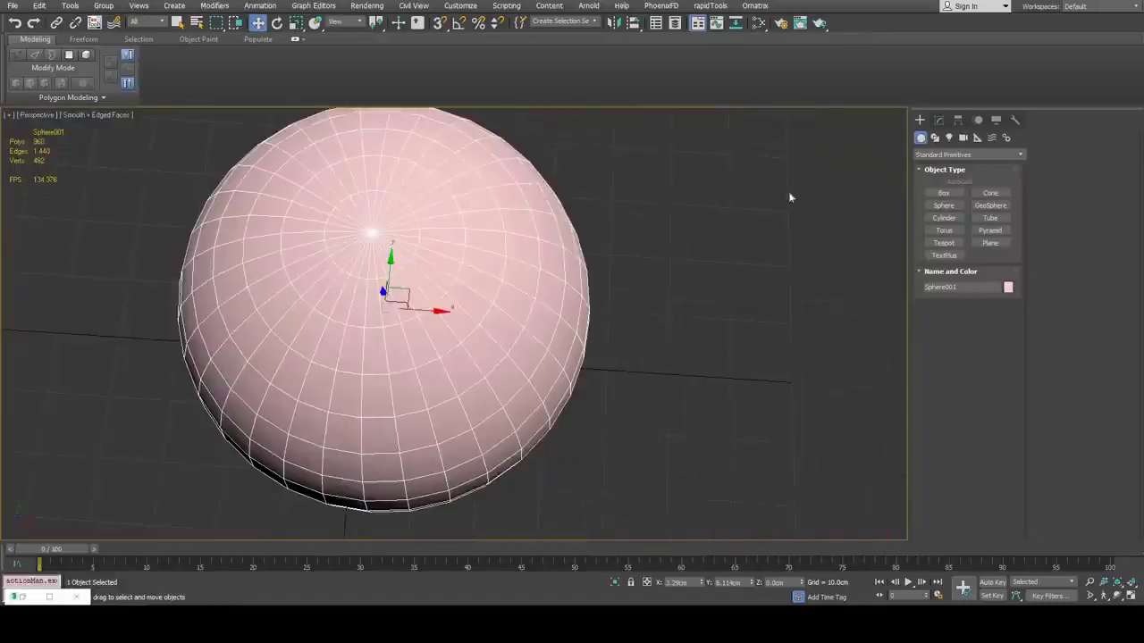
Create a cylinder beside the sphere, with a radius of about 12 cm and a height of about 21 cm
click(940, 218)
drag(734, 362, 758, 310)
click(791, 173)
key(w)
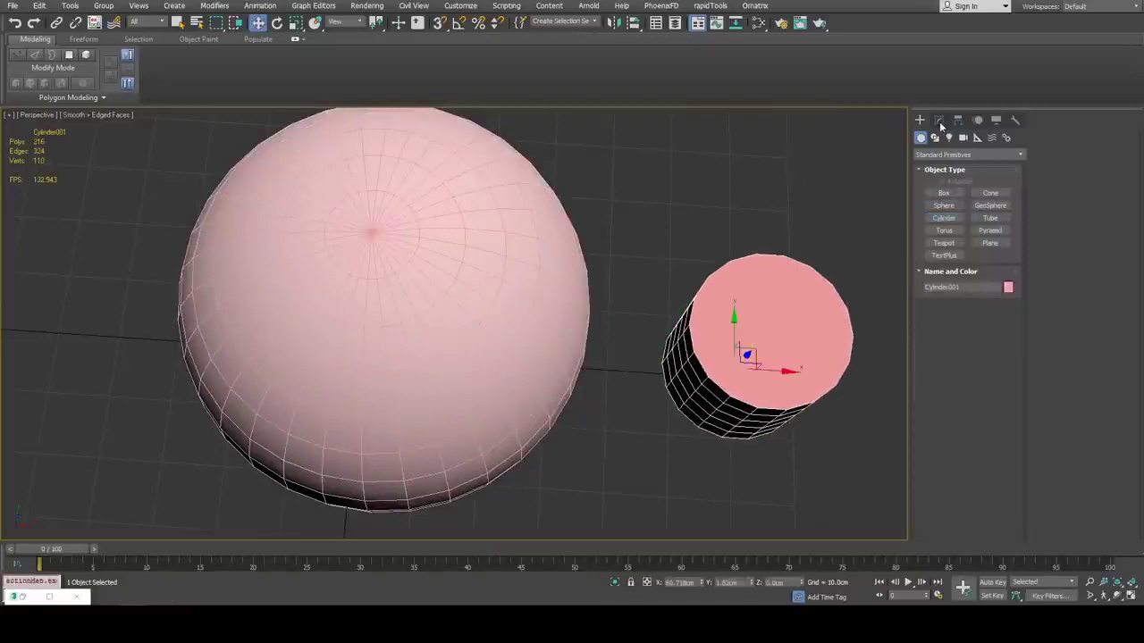
Set the cylinder's cap segments to 4
click(939, 121)
scroll(889, 451, up, 4)
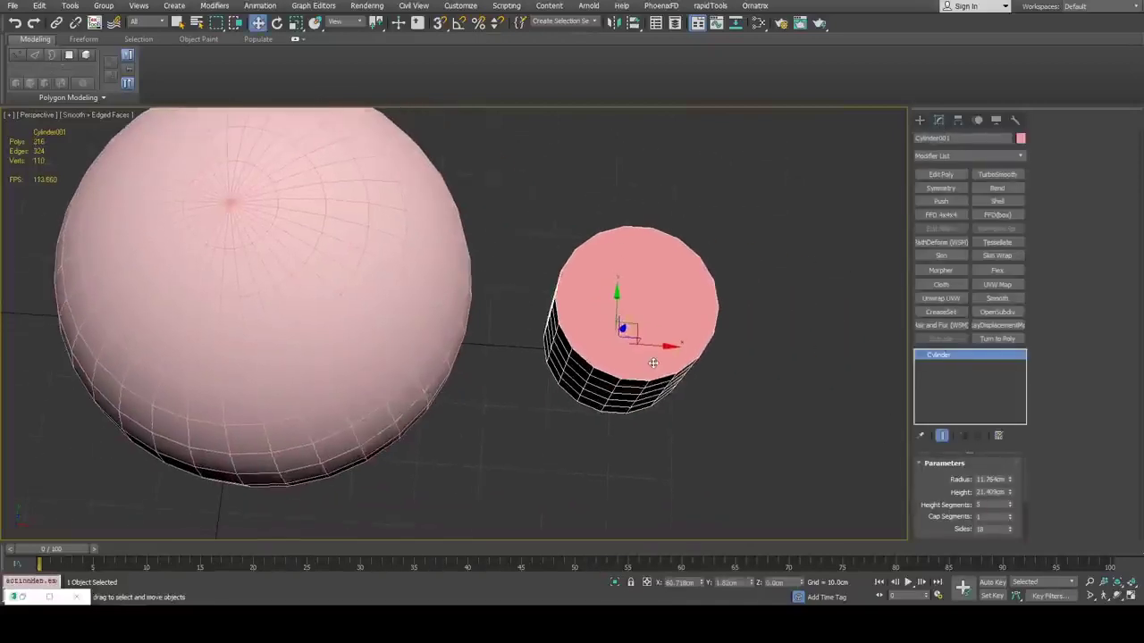
click(1009, 515)
click(1008, 514)
click(1008, 515)
scroll(620, 315, up, 6)
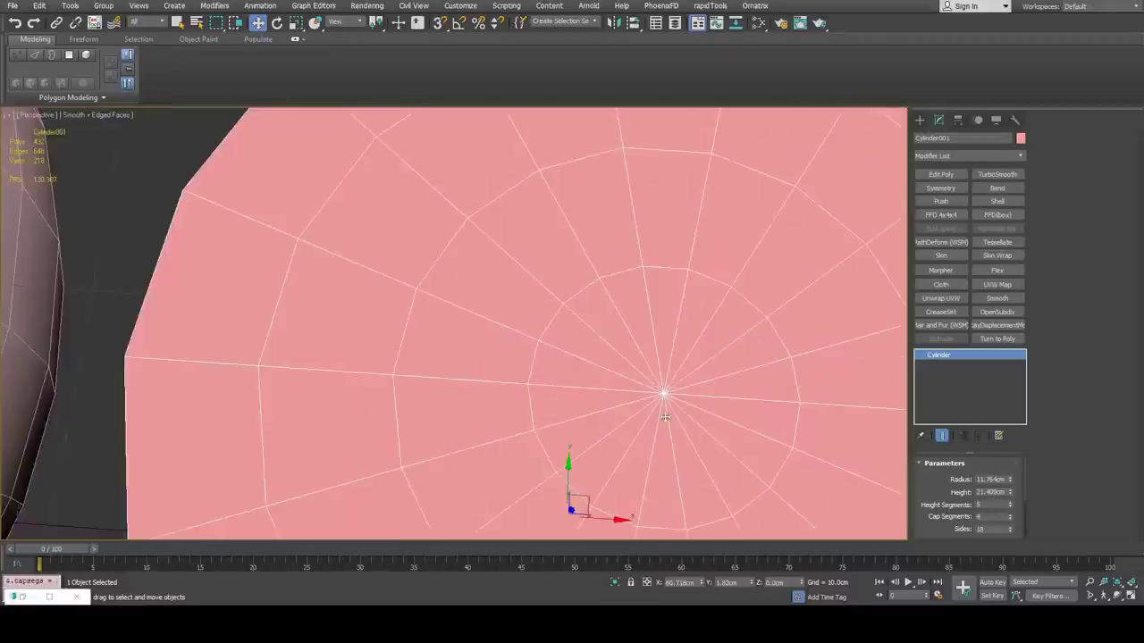
scroll(661, 400, down, 5)
middle_drag(691, 398, 655, 340)
scroll(654, 340, down, 3)
Give the sphere and the cylinder the same dark object color
key(ctrl+a)
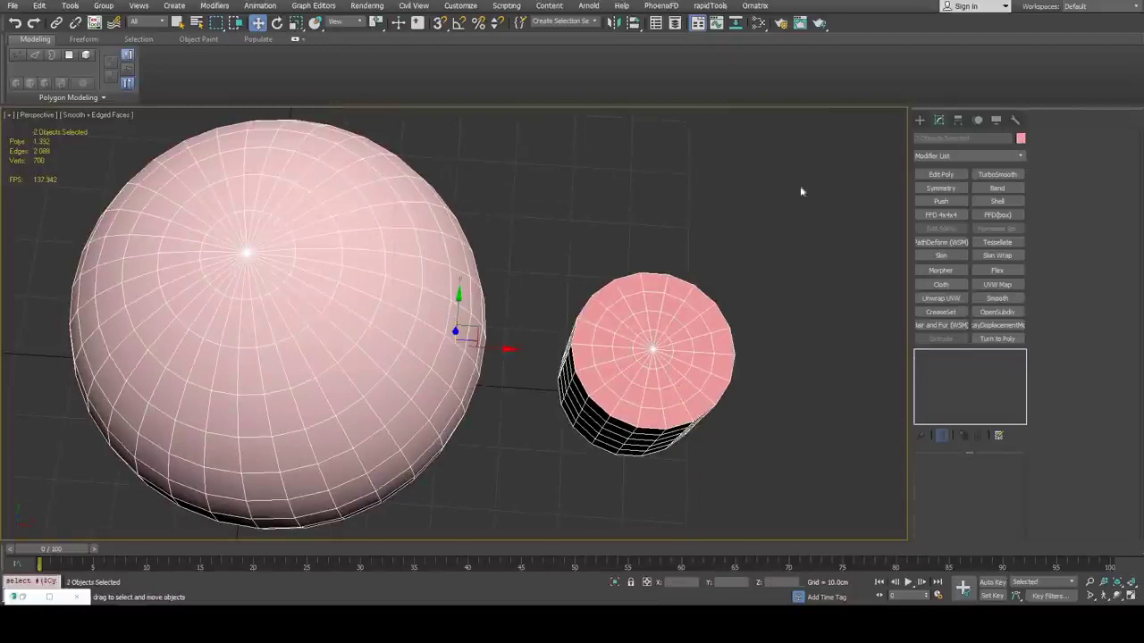
click(1020, 138)
click(479, 265)
click(635, 365)
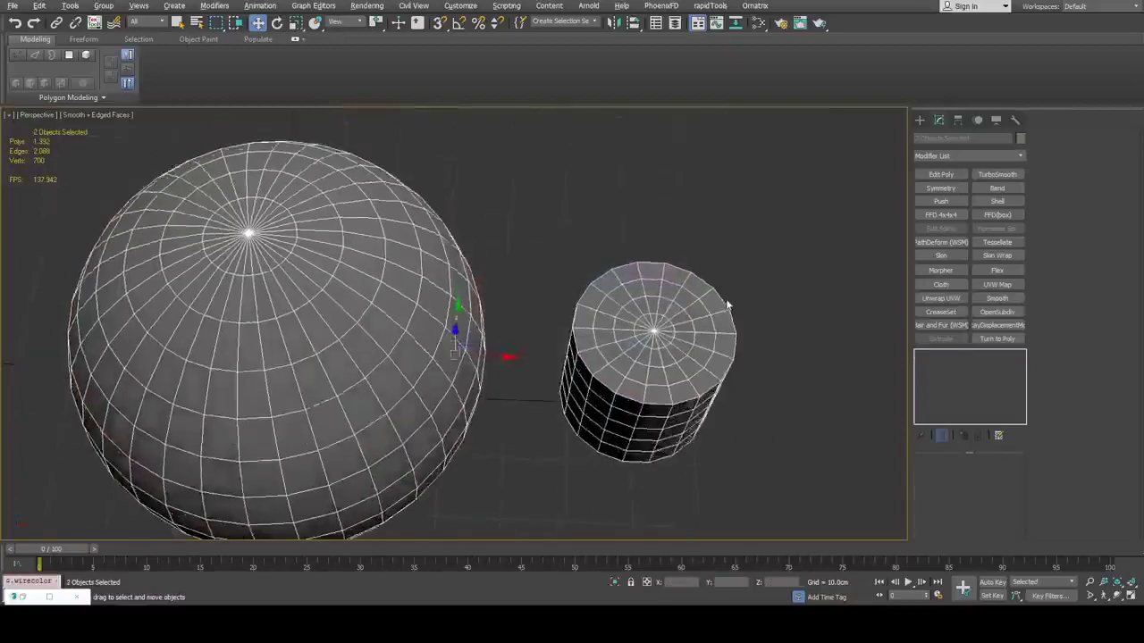
Set the cylinder's sides to 32 to match the sphere's segment count
click(707, 321)
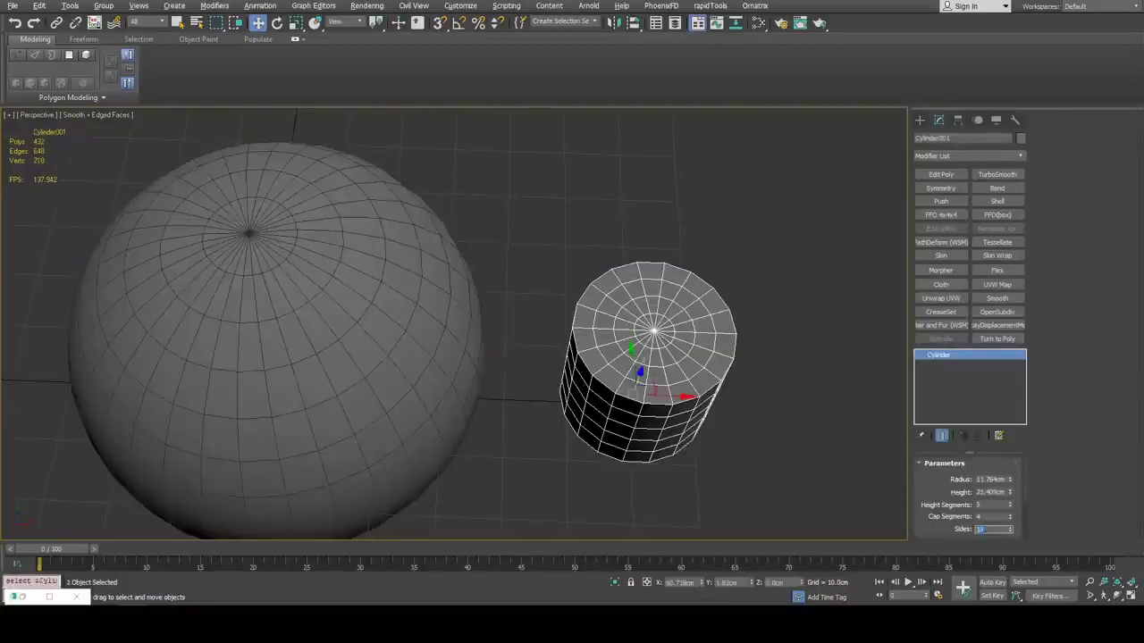
middle_drag(738, 418, 786, 374)
click(424, 307)
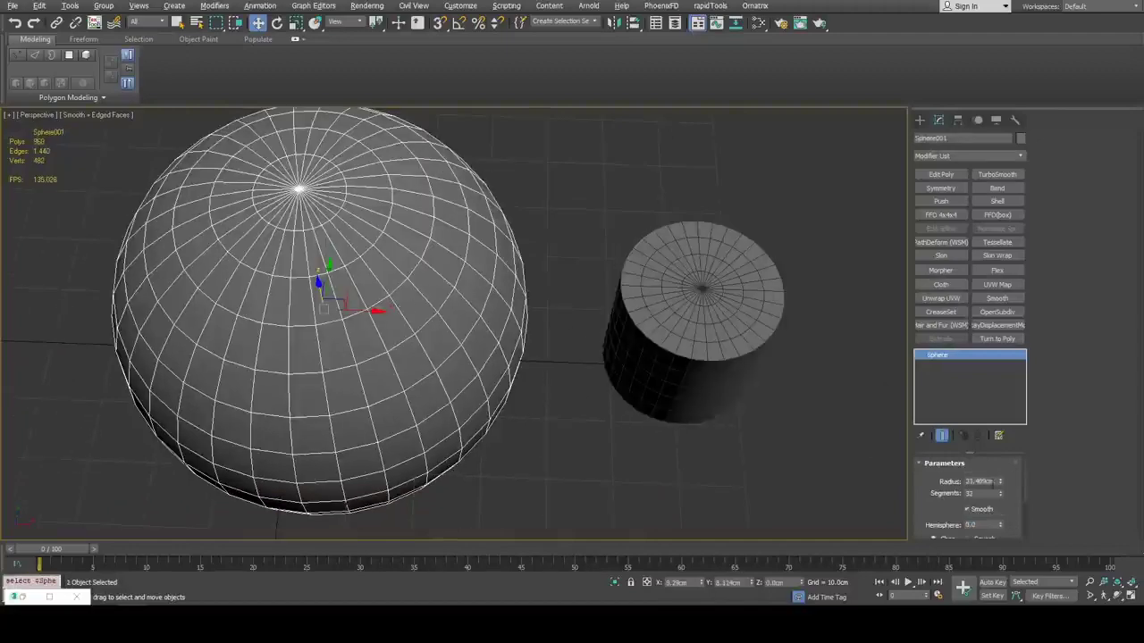
click(733, 340)
key(z)
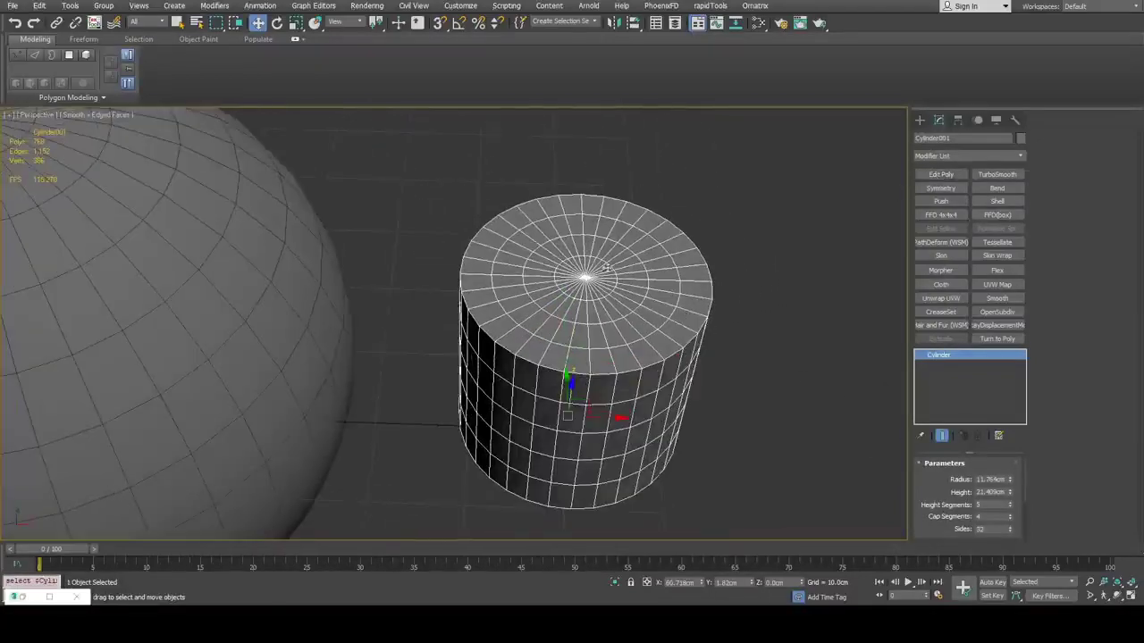
Convert the cylinder to an Editable Poly
right_click(585, 266)
mouse_move(670, 391)
click(725, 397)
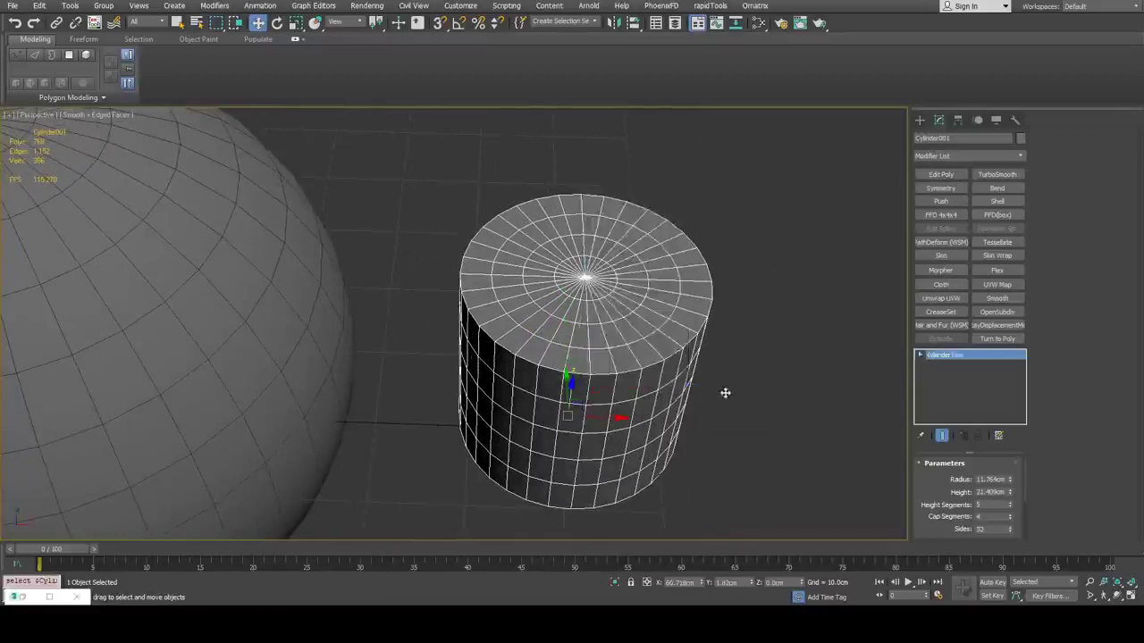
scroll(689, 301, up, 5)
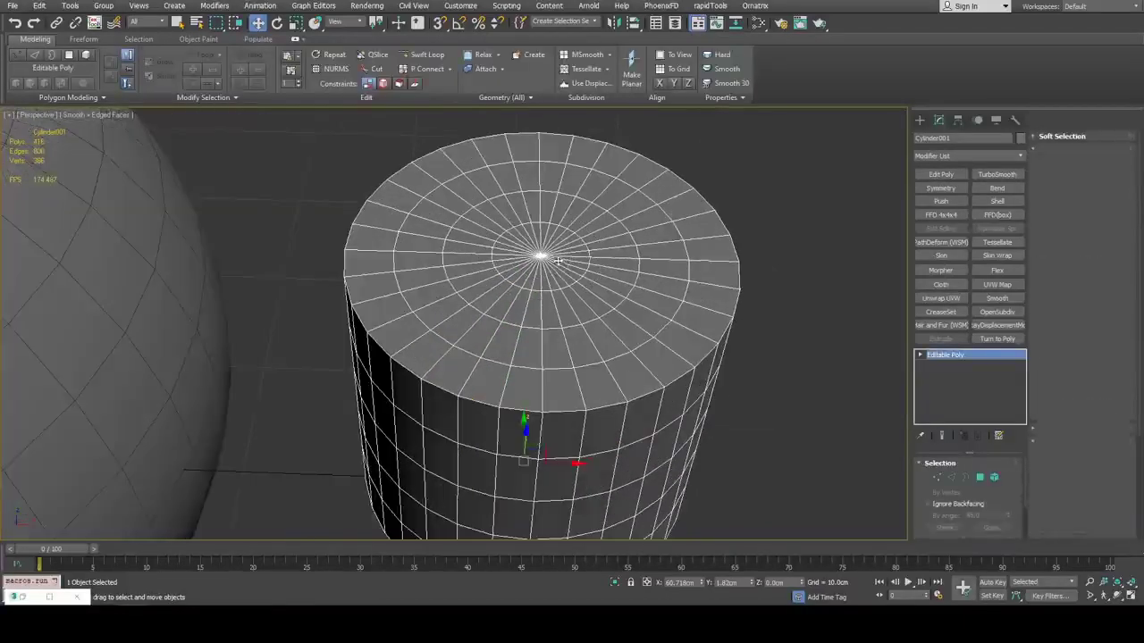
Grow a vertex selection outward from the center of the cylinder's top cap and delete the cap
key(1)
click(541, 256)
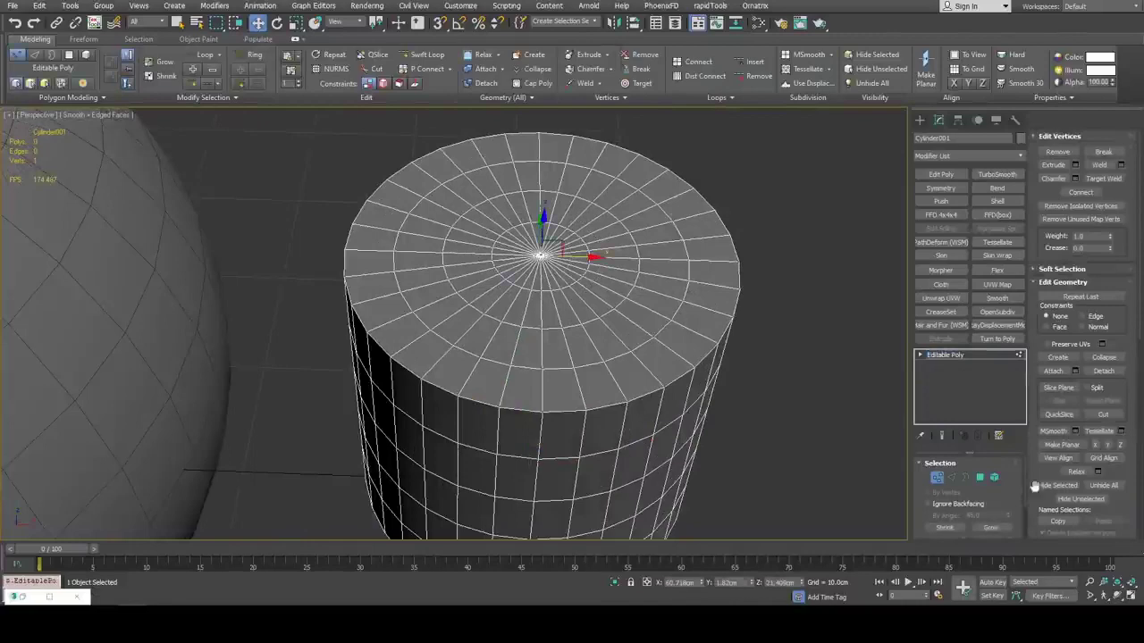
click(1002, 528)
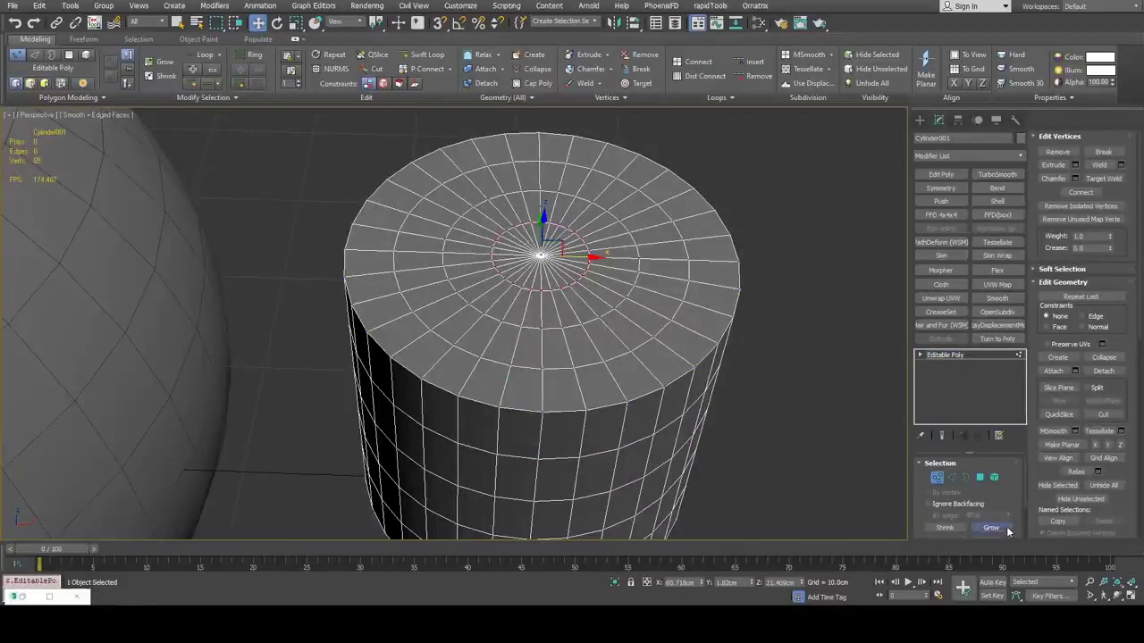
key(Delete)
key(1)
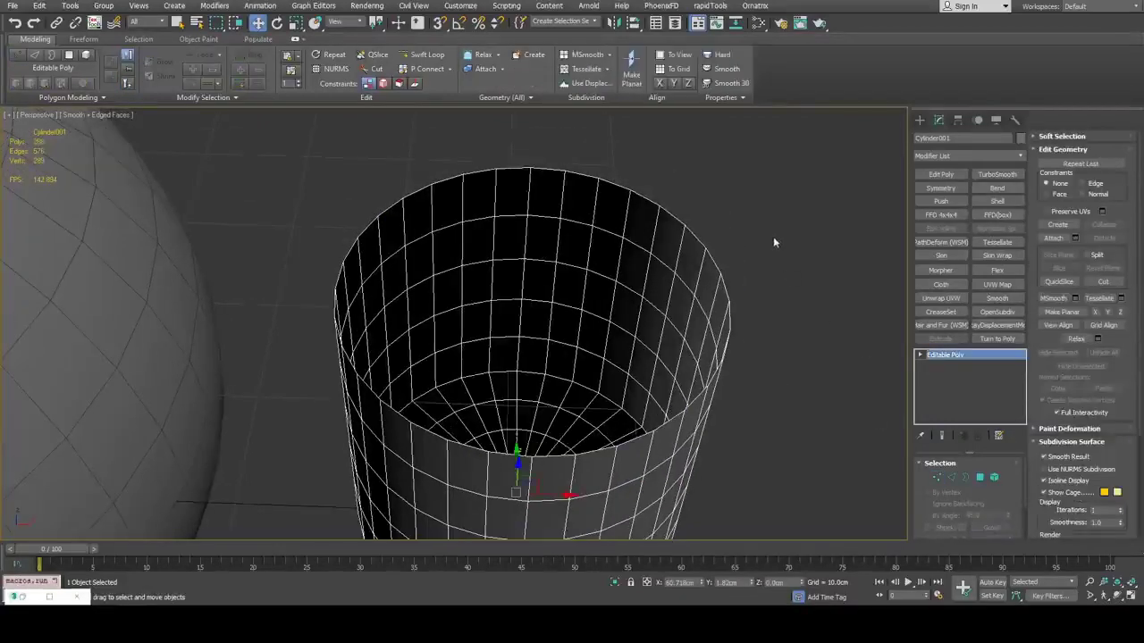
Try filling the cylinder's open top border with a quad grid using rapidQCap, and undo it
middle_drag(787, 236, 794, 209)
click(920, 354)
click(942, 385)
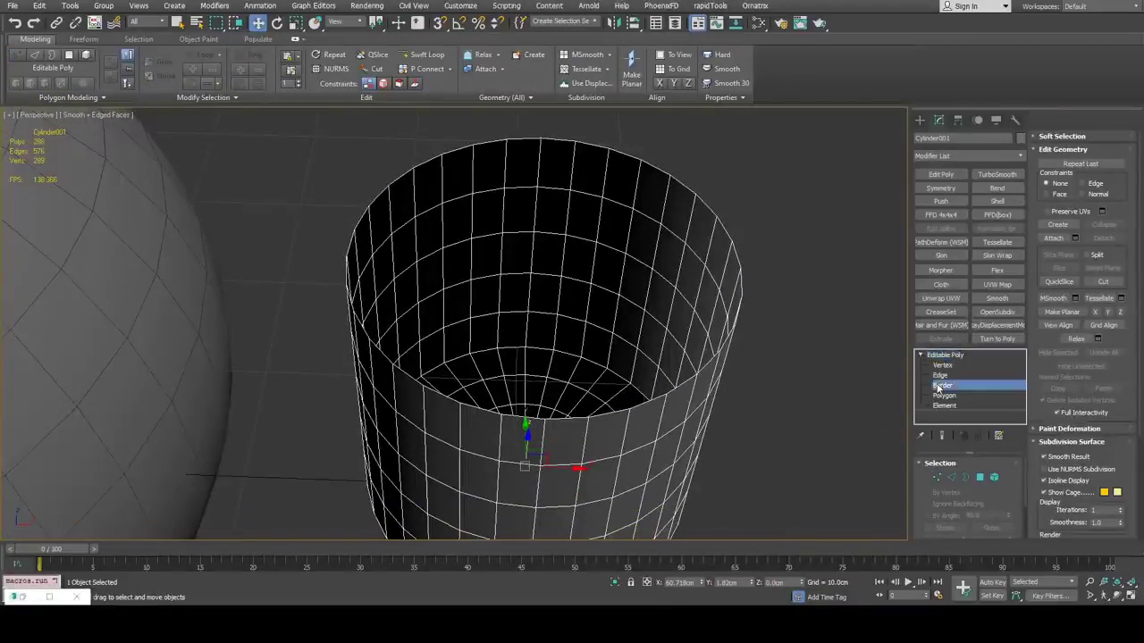
click(594, 174)
click(711, 7)
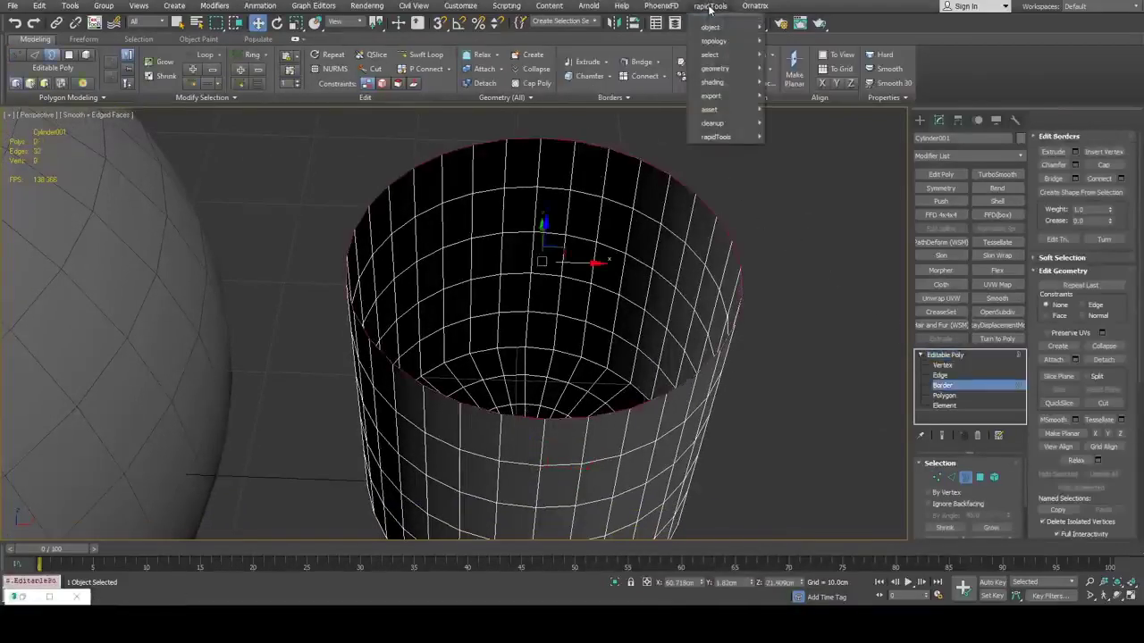
mouse_move(715, 42)
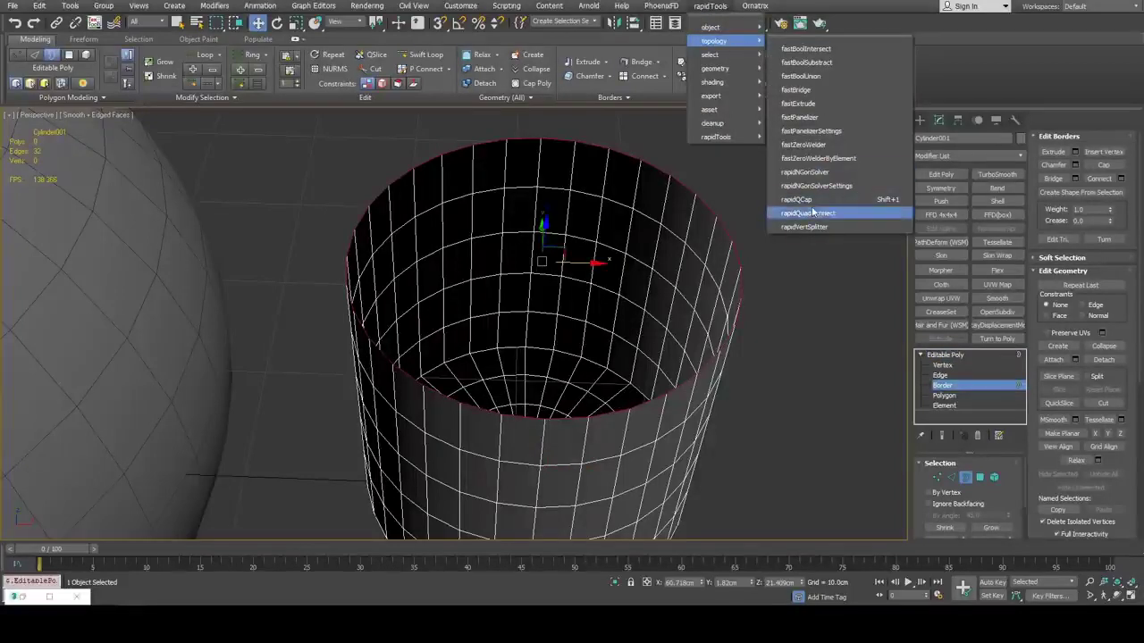
middle_drag(669, 223, 684, 207)
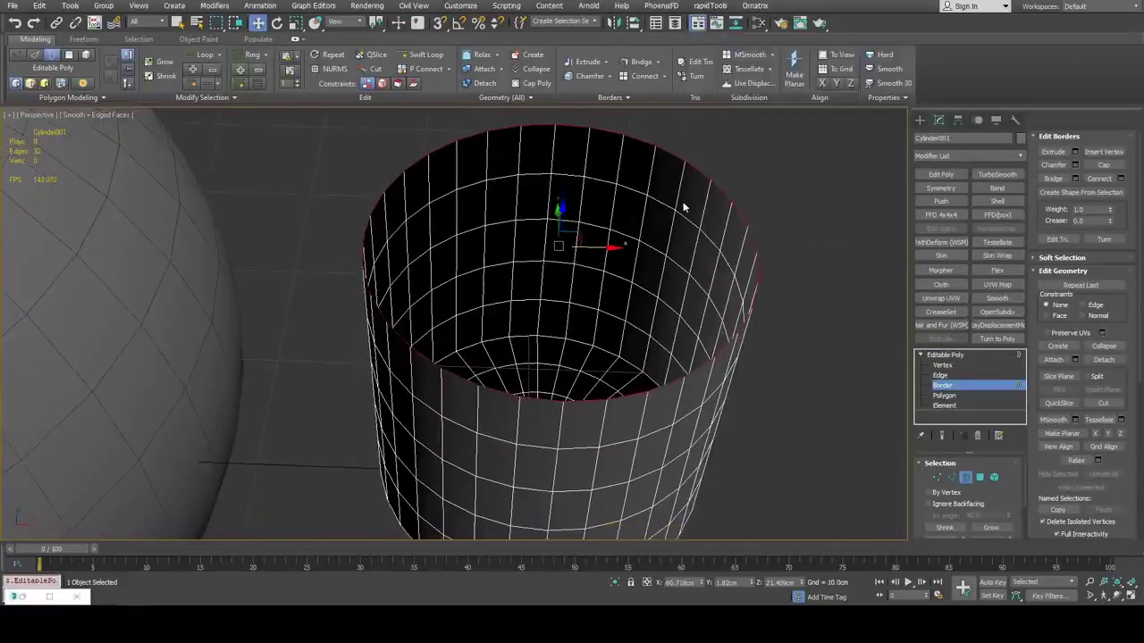
scroll(643, 224, down, 5)
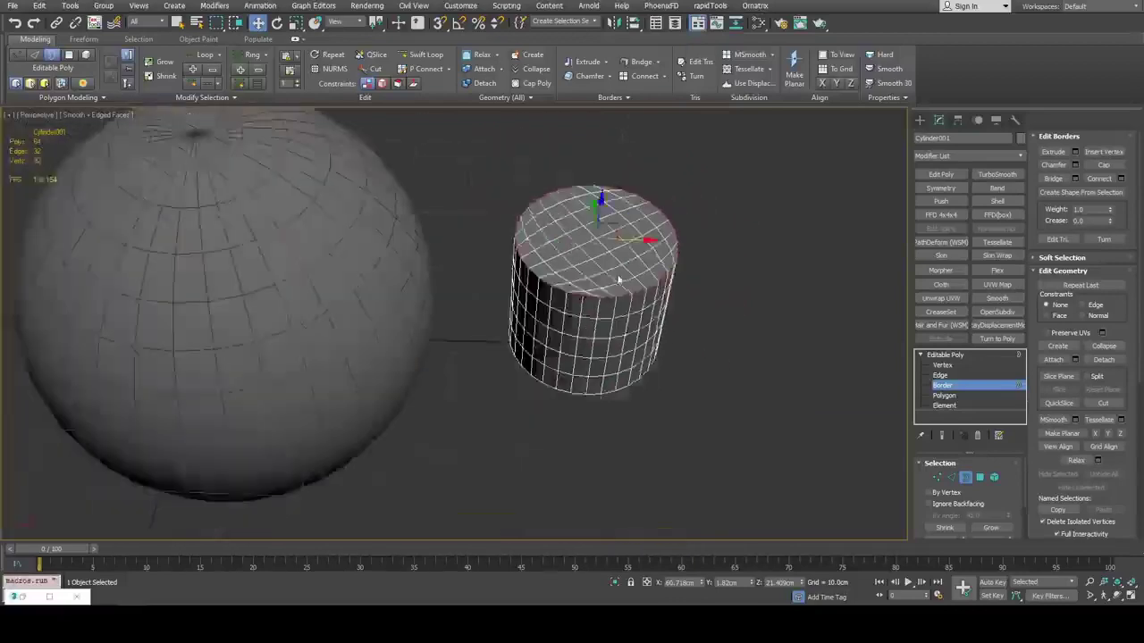
key(ctrl+z)
scroll(628, 238, up, 5)
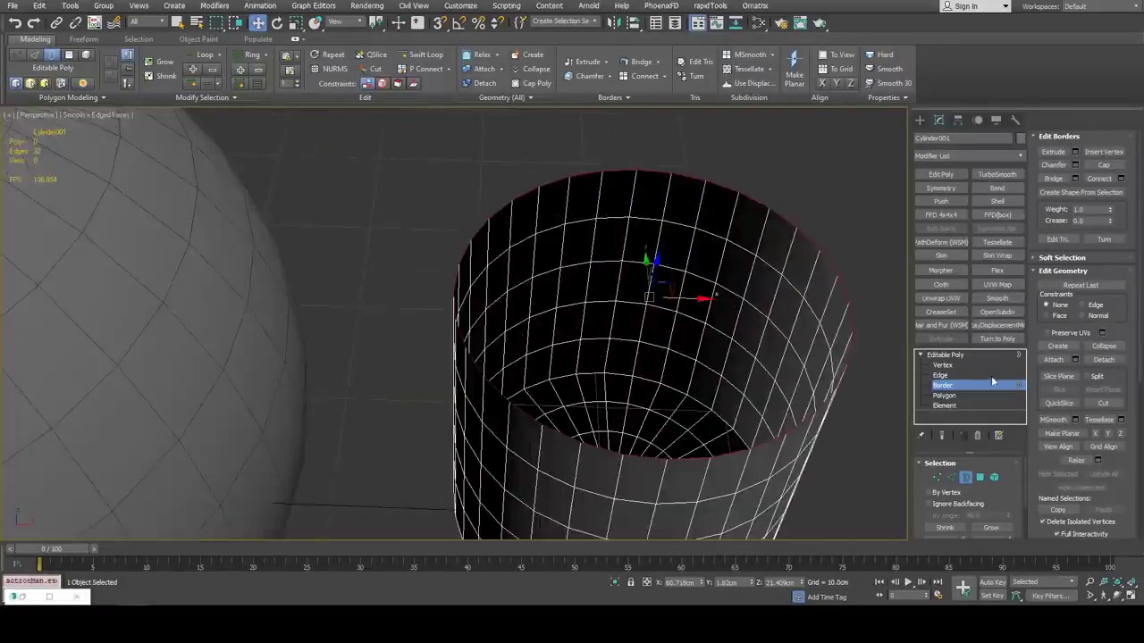
Select two nearby vertices on the cylinder's open top rim and try a quad cap oriented by them
middle_drag(831, 290, 783, 275)
key(1)
click(563, 160)
alt+middle_drag(621, 150, 497, 159)
scroll(505, 208, up, 3)
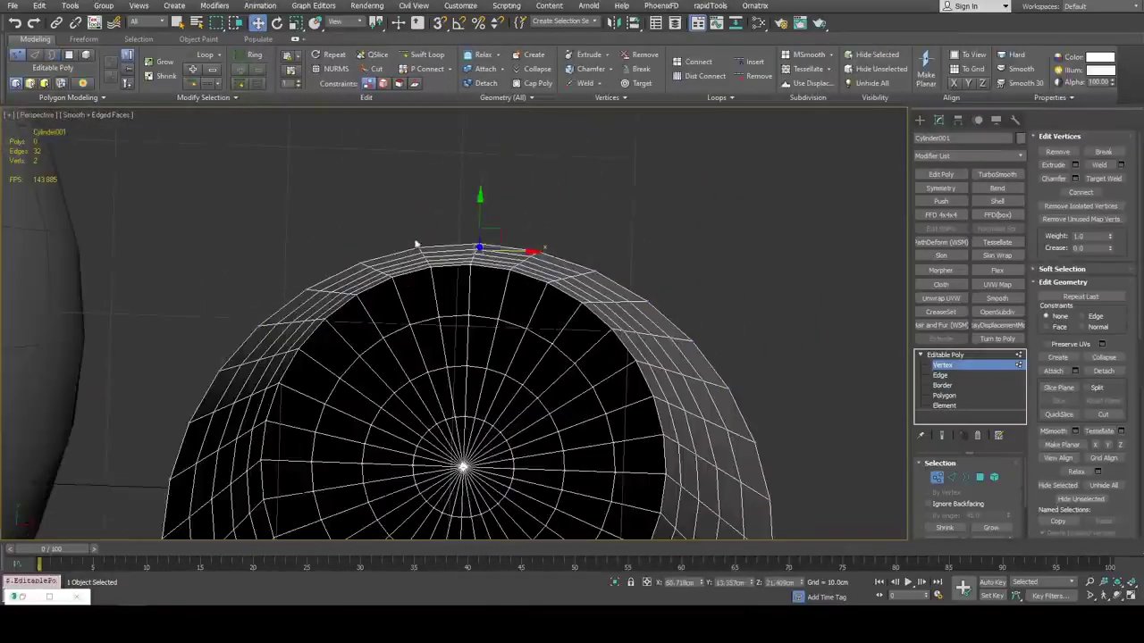
middle_drag(574, 261, 378, 192)
key(alt+p)
scroll(584, 242, down, 4)
scroll(535, 256, up, 4)
Try a differently rotated quad cap using two rim vertices farther apart, and remove that cap again
ctrl+drag(366, 169, 391, 207)
alt+middle_drag(437, 168, 646, 228)
ctrl+drag(700, 250, 702, 253)
alt+drag(575, 181, 590, 204)
alt+middle_drag(541, 219, 548, 243)
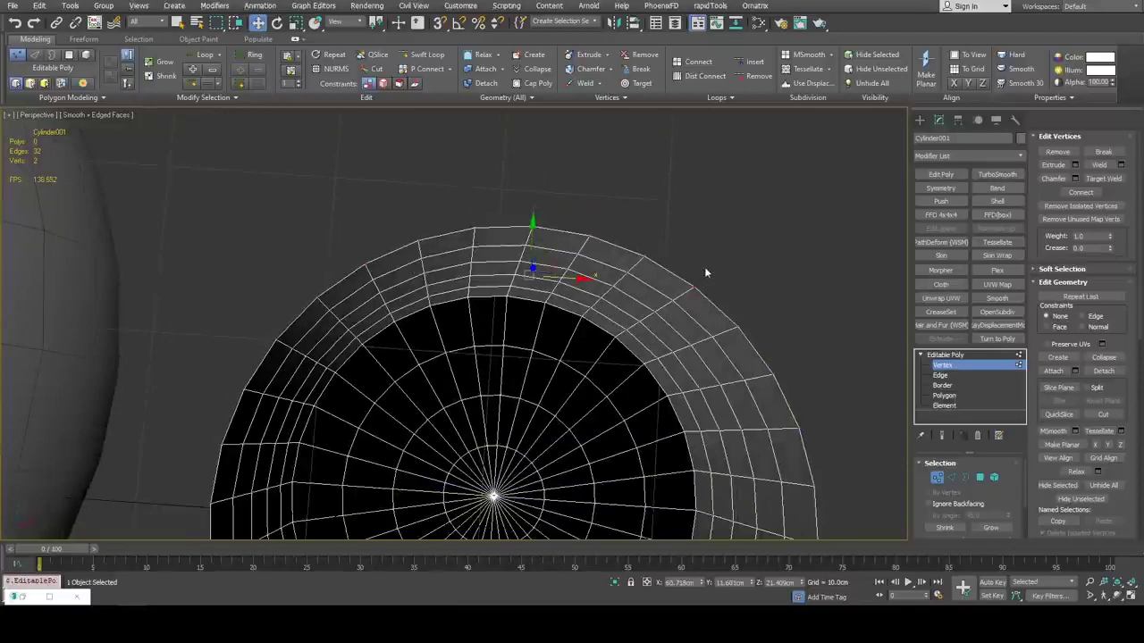
alt+middle_drag(498, 275, 511, 237)
scroll(511, 242, down, 2)
key(alt+p)
scroll(548, 279, down, 2)
alt+middle_drag(548, 279, 646, 289)
scroll(653, 286, up, 3)
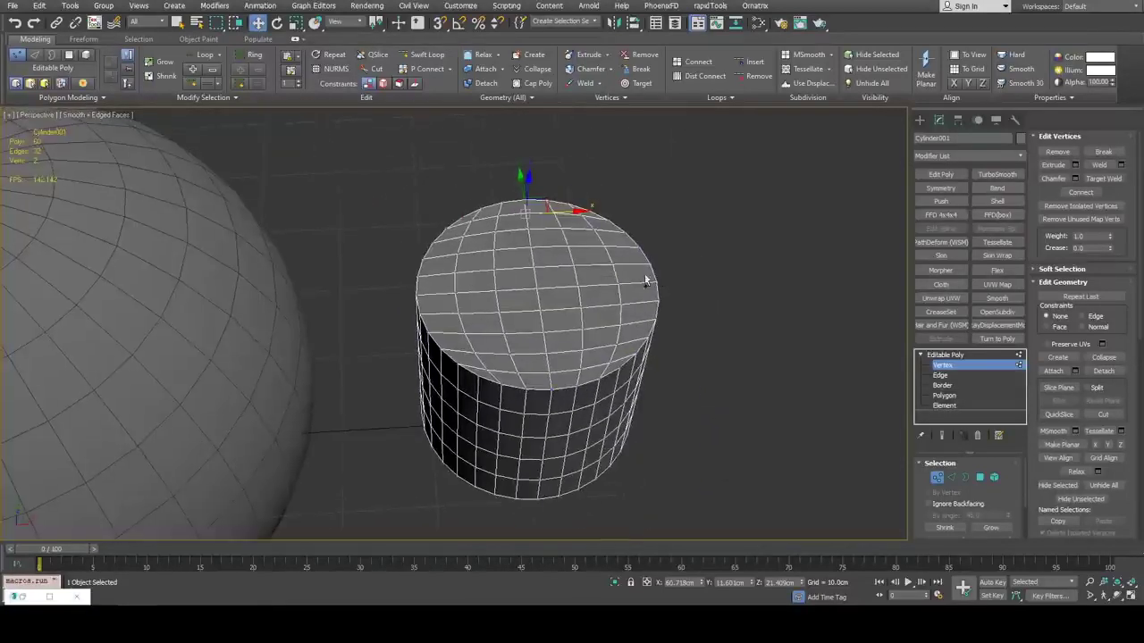
key(Delete)
scroll(607, 233, up, 4)
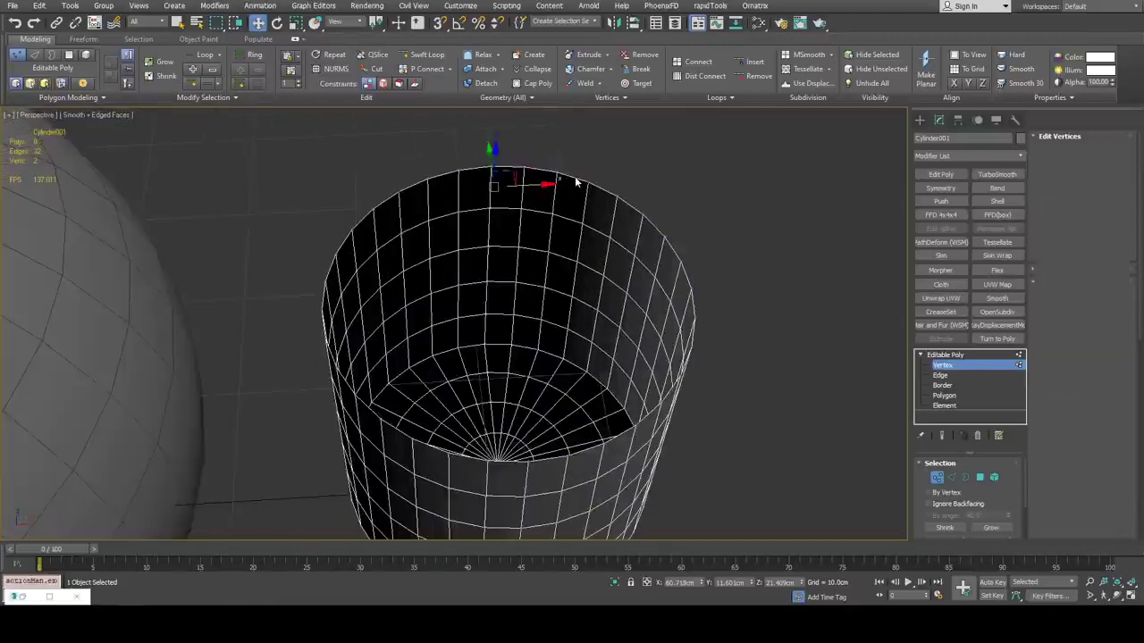
Extrude the cylinder's open top edge loop inward and upward into several stepped rings, leaving a smaller round opening
key(2)
double_click(577, 180)
middle_drag(598, 223, 600, 207)
key(r)
alt+middle_drag(504, 286, 524, 248)
key(w)
key(r)
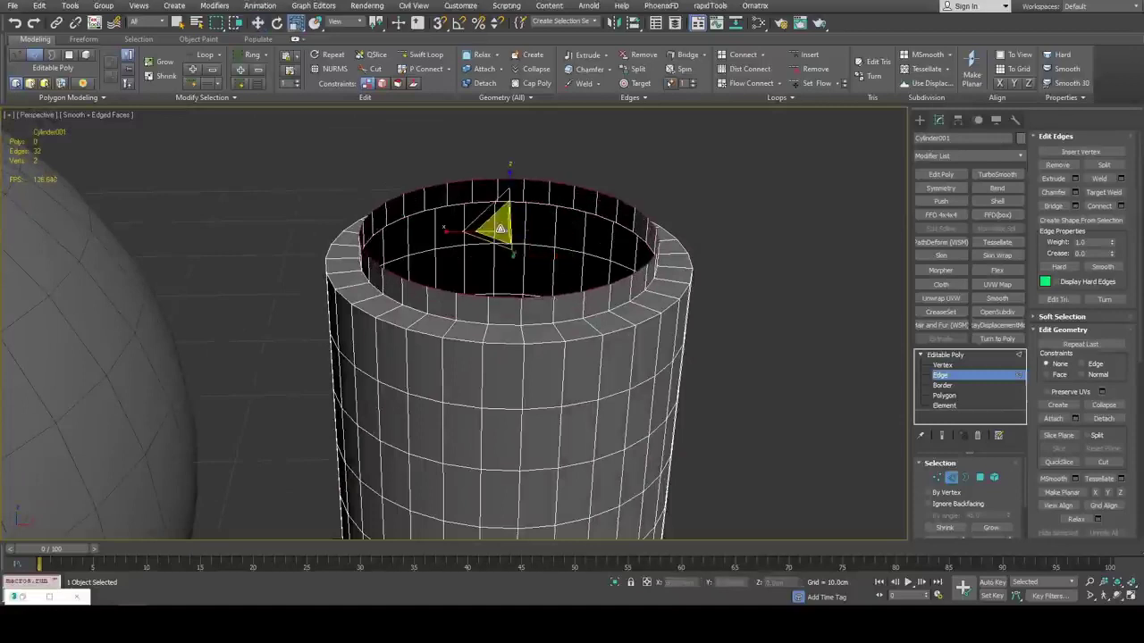
shift+drag(503, 227, 502, 230)
alt+middle_drag(503, 230, 508, 191)
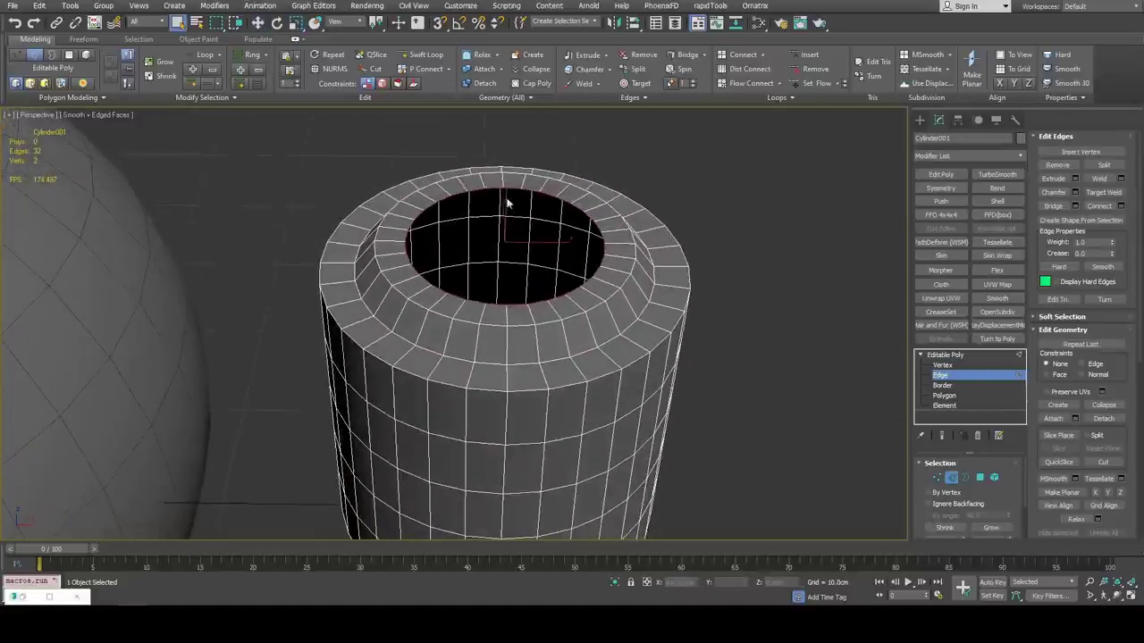
Deselect two opposite edges of the opening's border and bridge the remaining edges to close the cylinder's top
key(q)
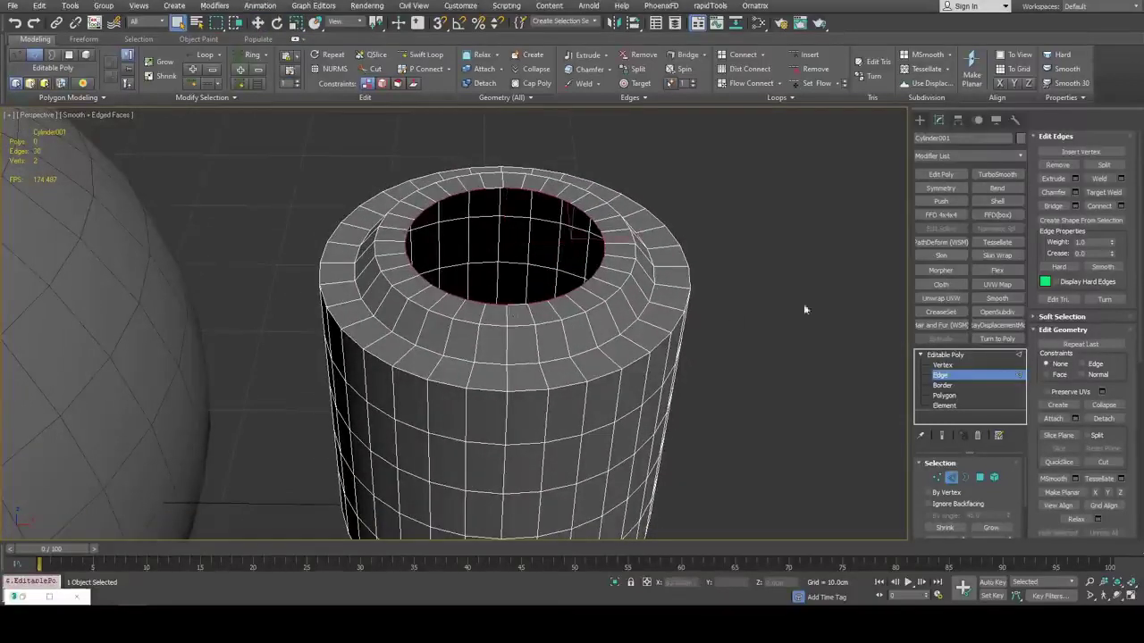
click(1055, 207)
scroll(523, 268, down, 5)
middle_drag(523, 268, 712, 228)
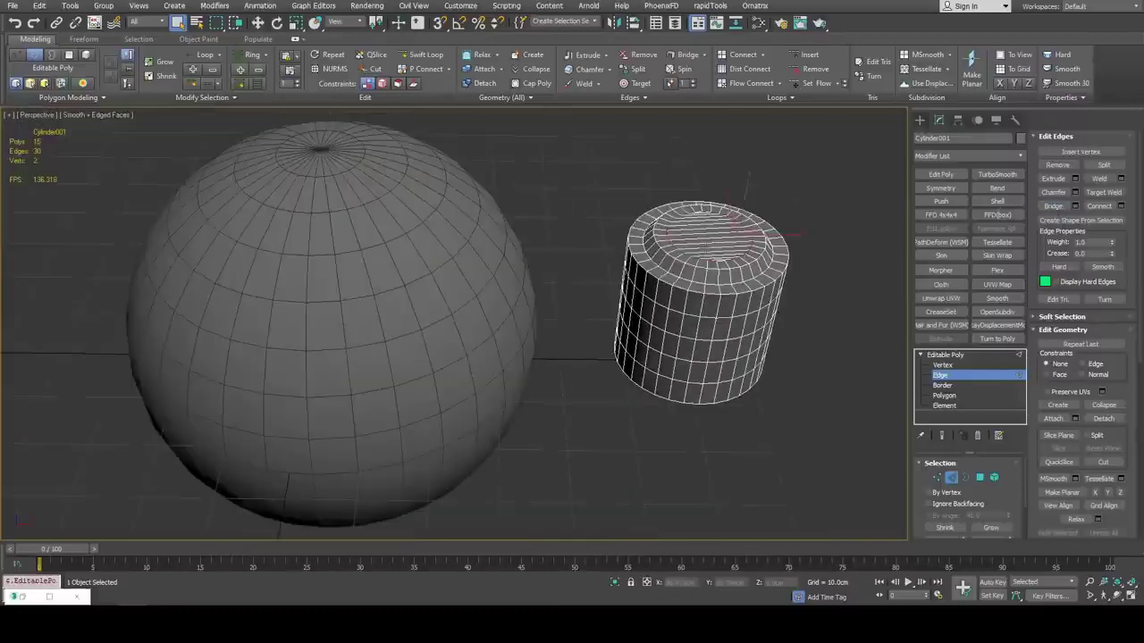
Leave the cylinder's edge editing, select the sphere and add an Edit Poly modifier to it
key(2)
middle_drag(417, 232, 605, 309)
click(604, 308)
mouse_move(659, 238)
alt+middle_down()
mouse_move(656, 327)
mouse_move(654, 241)
alt+middle_up()
alt+middle_drag(661, 323, 696, 354)
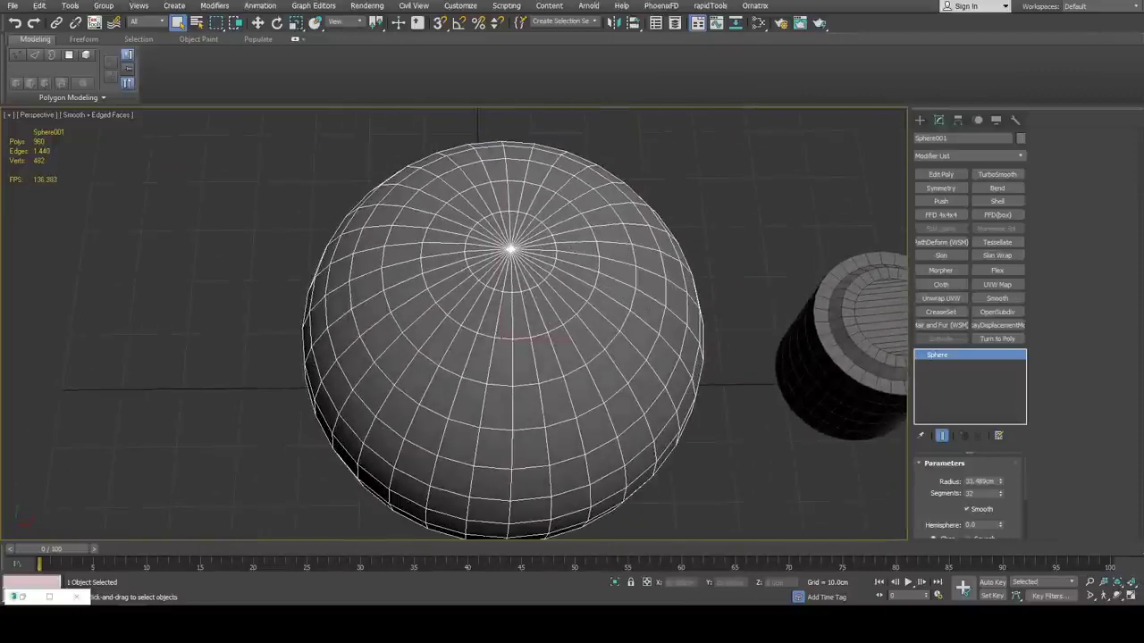
middle_drag(661, 294, 707, 268)
click(941, 174)
Select the sphere's upper rows of vertices around the pole and flatten them into a level top
alt+middle_drag(587, 247, 539, 192)
drag(296, 151, 722, 274)
key(z)
key(w)
drag(528, 189, 528, 268)
drag(296, 250, 752, 311)
alt+middle_drag(739, 317, 679, 276)
scroll(677, 275, up, 2)
Extrude the polygons of the sphere's flattened top upward into a raised disc and scale its cap in slightly
key(4)
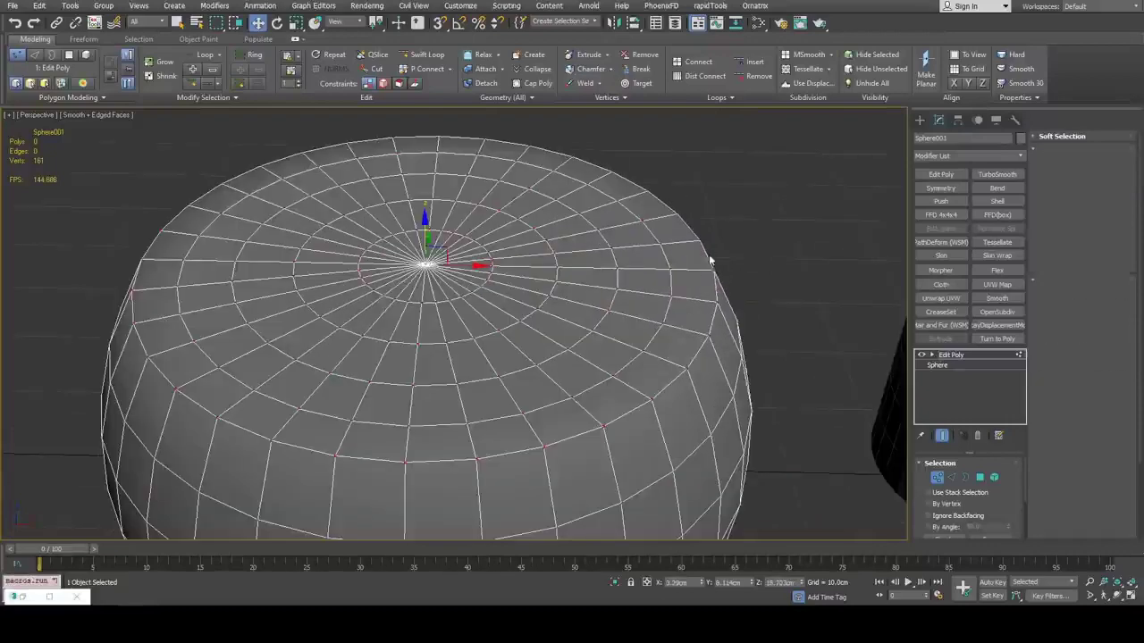
middle_drag(521, 282, 552, 272)
key(q)
click(552, 272)
shift+click(548, 284)
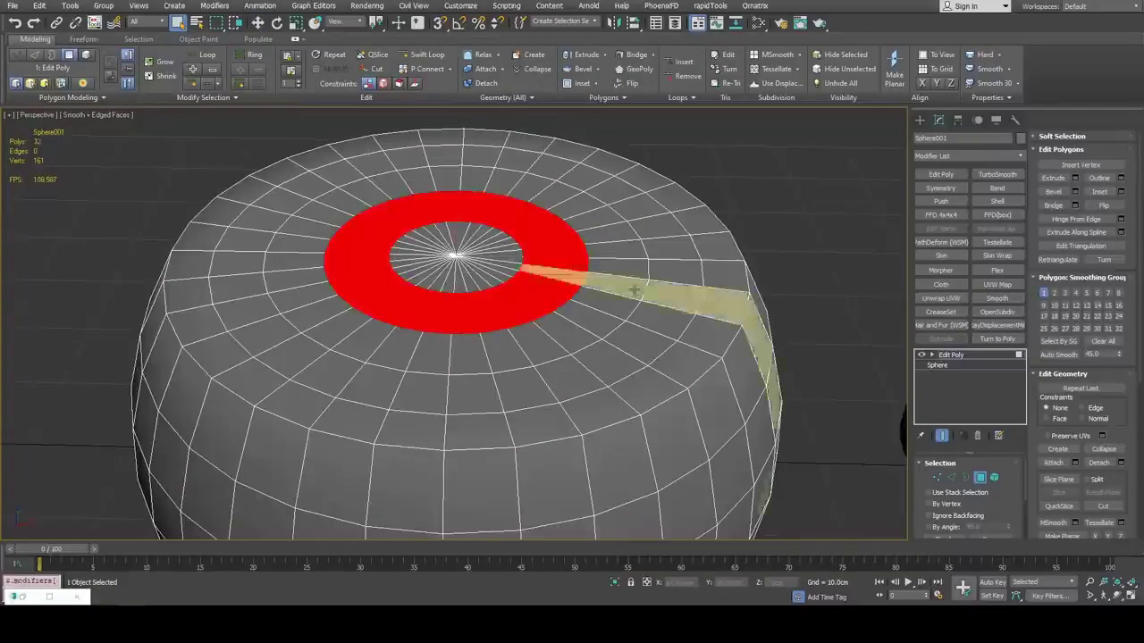
click(997, 536)
click(997, 536)
alt+middle_drag(632, 302, 617, 271)
key(ctrl+shift+b)
drag(616, 271, 614, 254)
key(r)
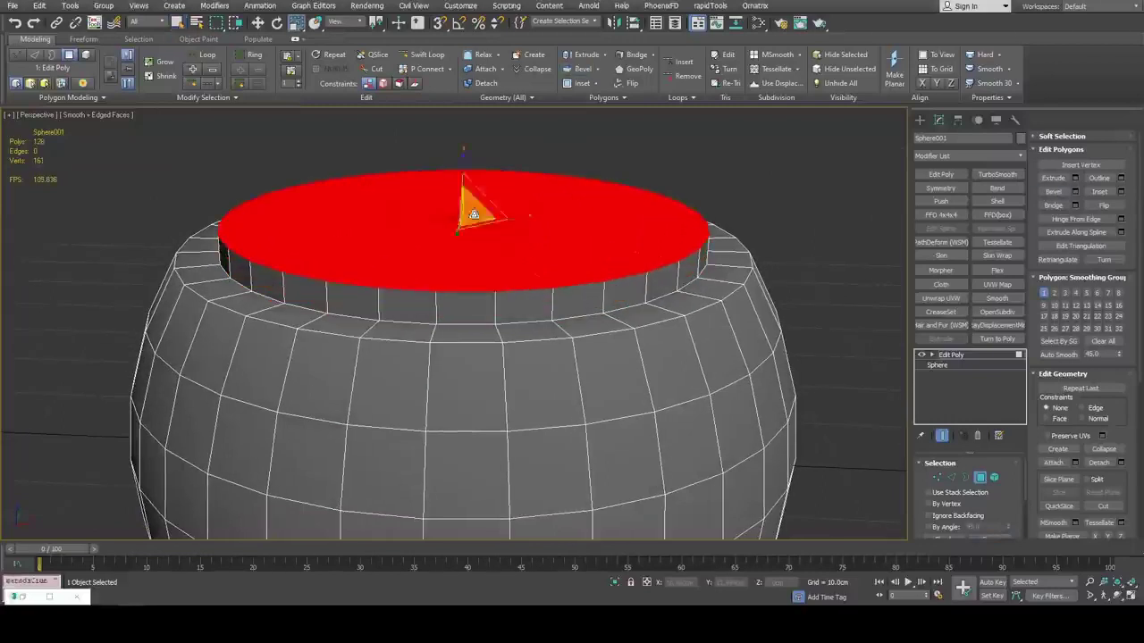
drag(472, 213, 472, 217)
Inset the raised disc's top polygons and scale them down, leaving a wide flat ring around a smaller centre
middle_drag(487, 217, 515, 234)
key(i)
drag(627, 256, 627, 258)
key(r)
drag(508, 240, 508, 269)
key(q)
middle_drag(572, 250, 594, 252)
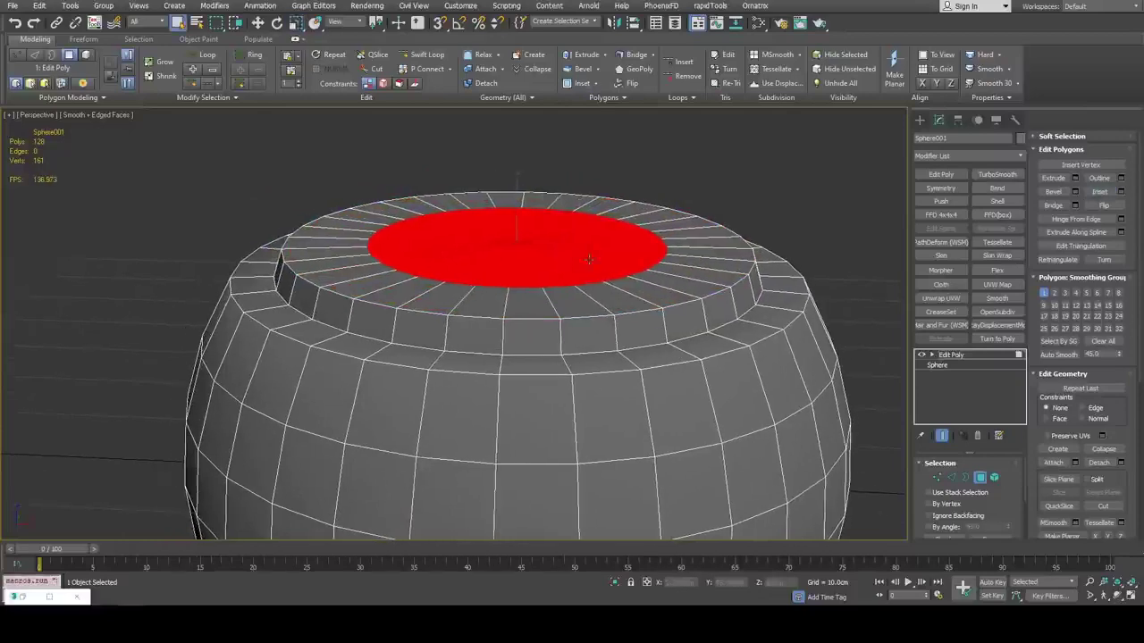
Inset the centre polygons again to form a narrow ring and scale the remaining inner disc smaller
key(i)
drag(596, 253, 597, 260)
scroll(590, 261, up, 5)
key(r)
drag(483, 219, 485, 235)
key(q)
alt+middle_drag(617, 242, 618, 264)
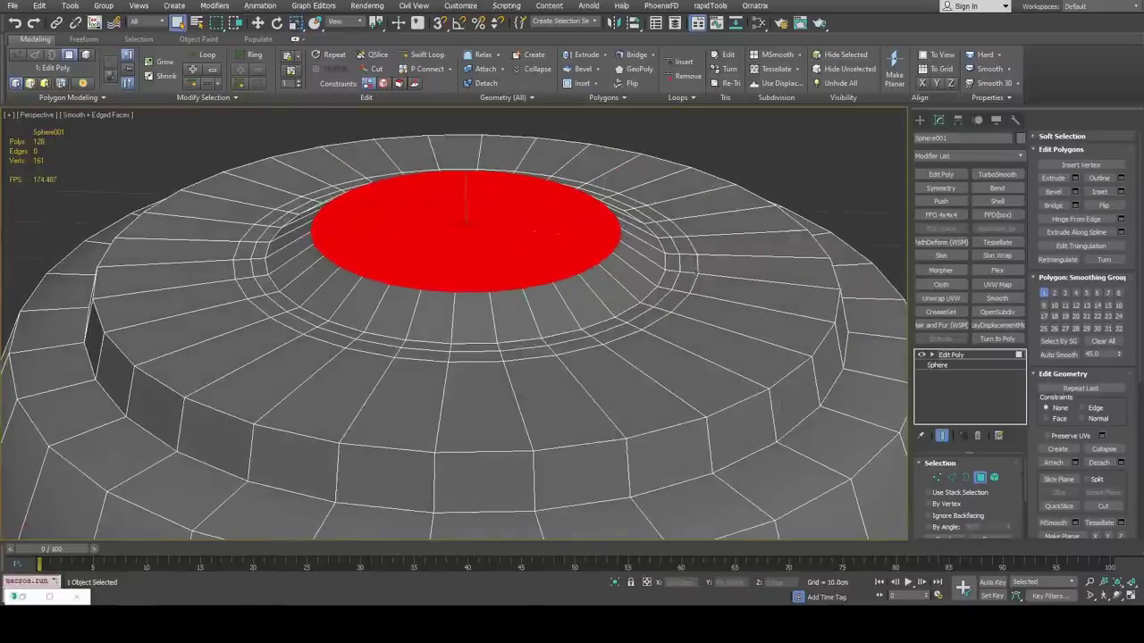
Select the narrow polygon ring around the central disc and extrude it downward into a circular groove
click(687, 265)
shift+click(685, 244)
key(ctrl+shift+b)
drag(685, 247, 687, 260)
key(q)
scroll(688, 262, down, 5)
mouse_move(686, 261)
alt+middle_down()
mouse_move(679, 313)
mouse_move(669, 266)
alt+middle_up()
scroll(667, 266, up, 5)
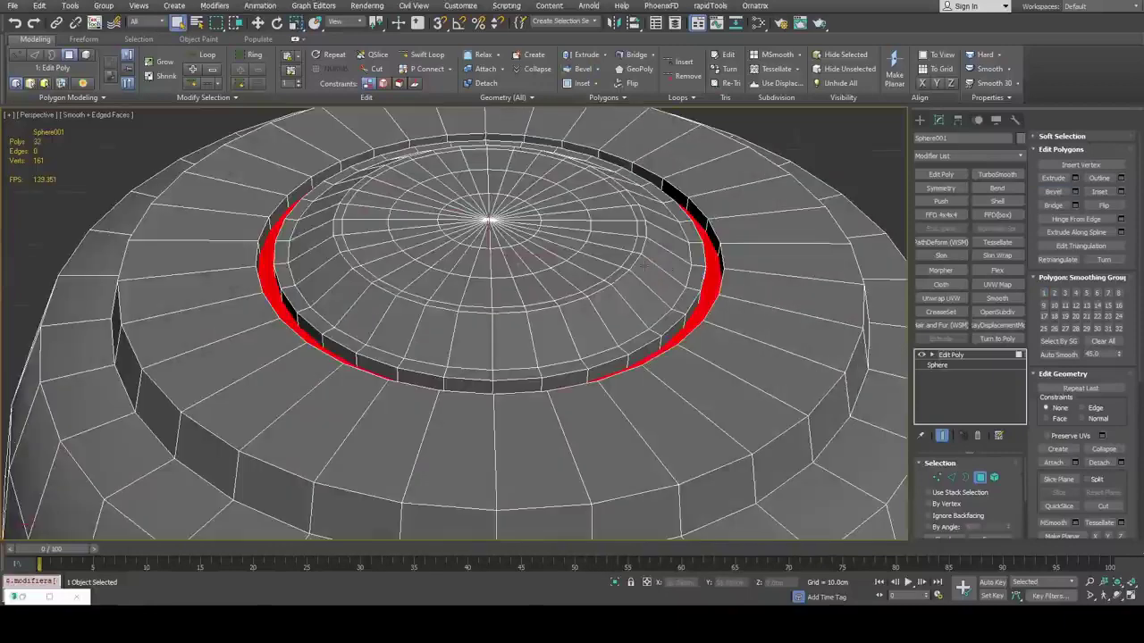
key(F4)
key(F4)
scroll(638, 262, down, 5)
Select the pole vertex with its first surrounding vertex ring and raise them along Z to form a dome
scroll(579, 266, up, 7)
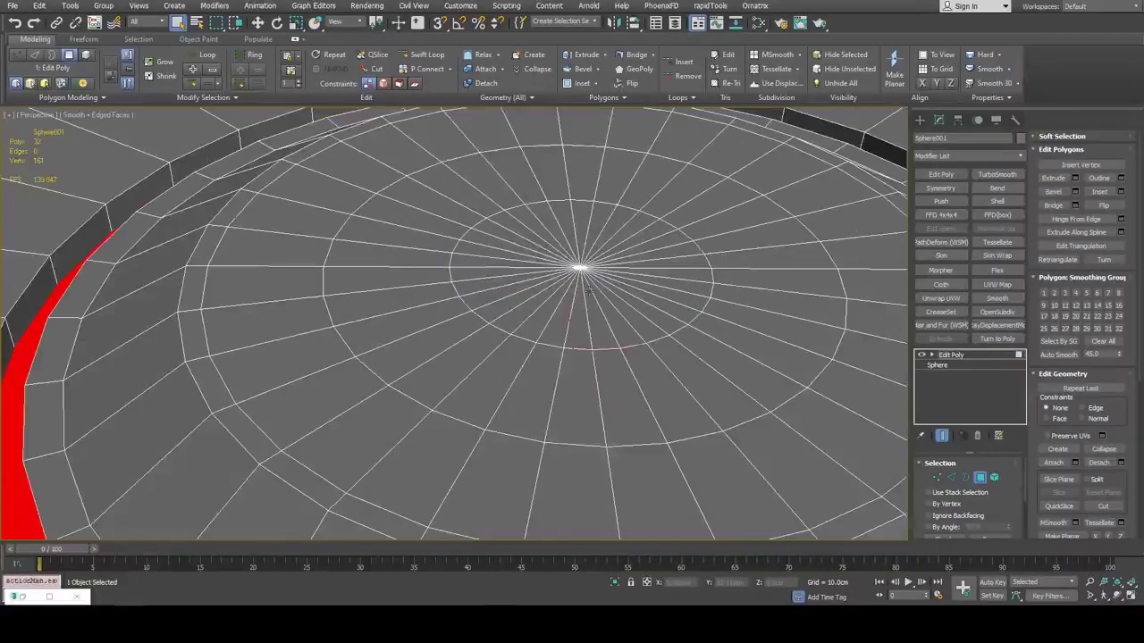
middle_drag(573, 211, 561, 214)
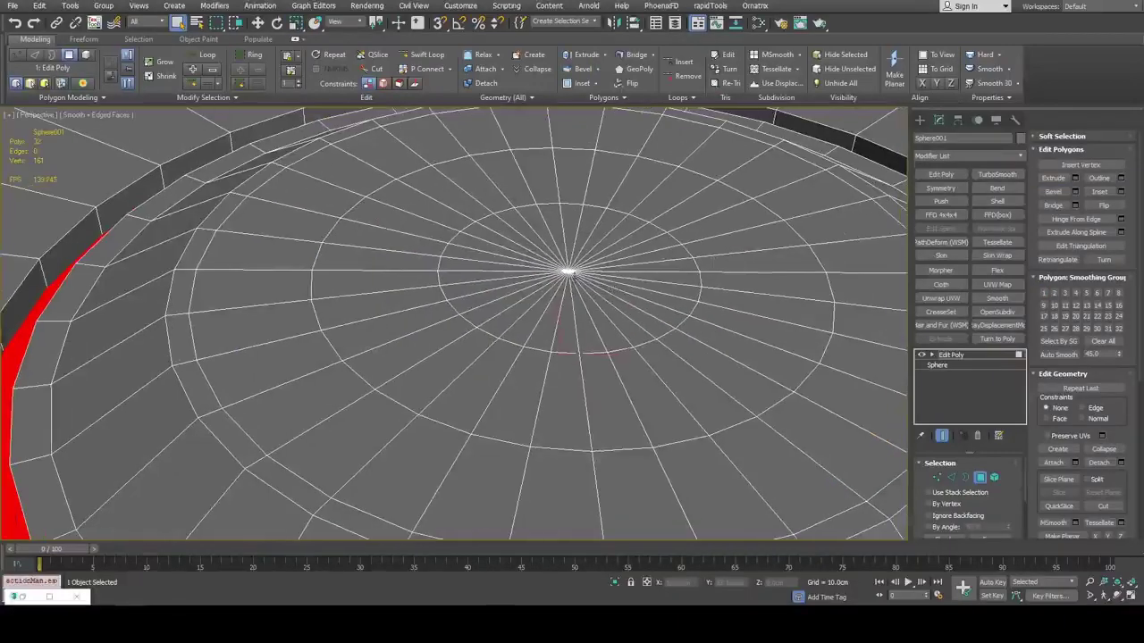
key(1)
middle_drag(692, 303, 686, 268)
click(986, 538)
key(w)
scroll(755, 400, down, 3)
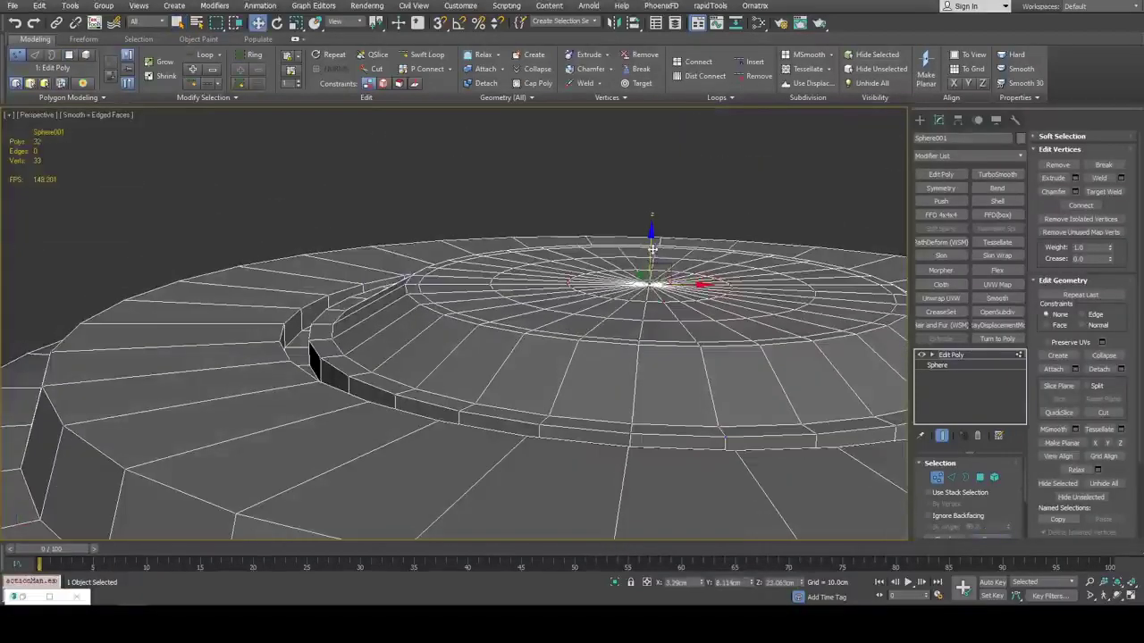
drag(652, 249, 653, 170)
alt+middle_drag(687, 230, 690, 192)
alt+middle_drag(742, 228, 742, 270)
Add supporting edge loops around the dome, the groove and the raised disc's outer rim with Swift Loop
key(alt+1)
click(719, 284)
middle_drag(863, 393, 650, 255)
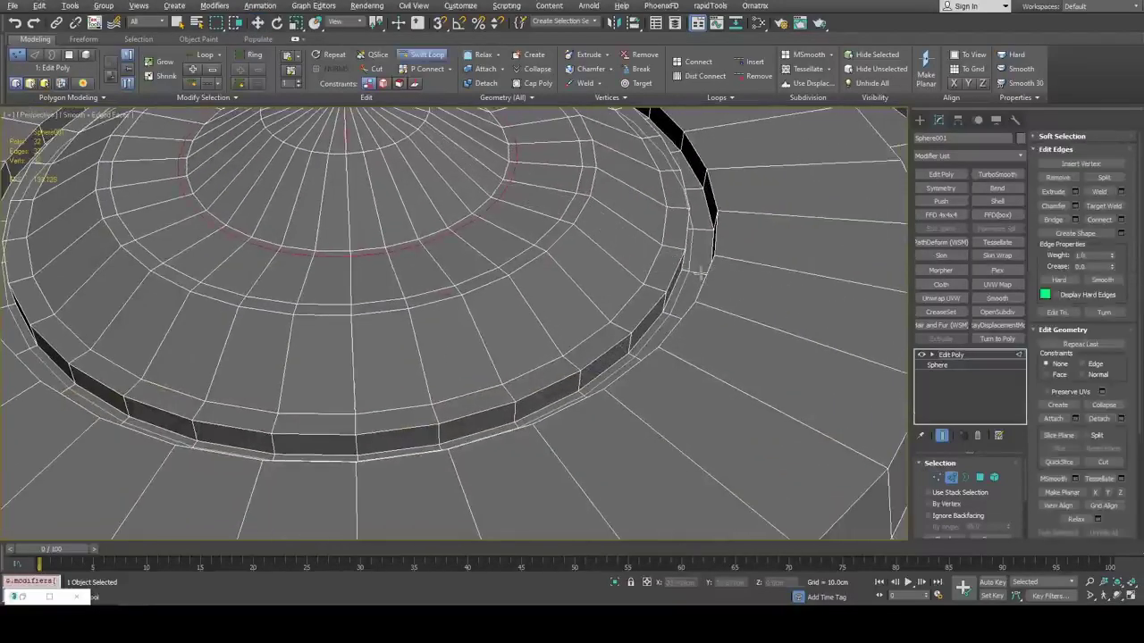
click(701, 272)
click(680, 250)
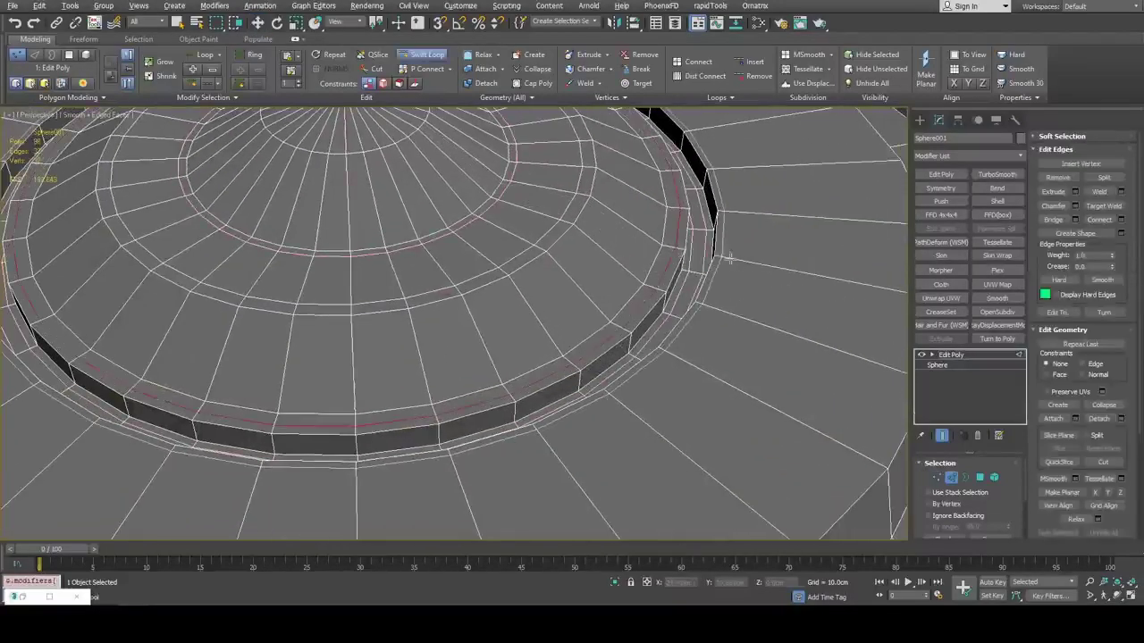
scroll(734, 259, down, 5)
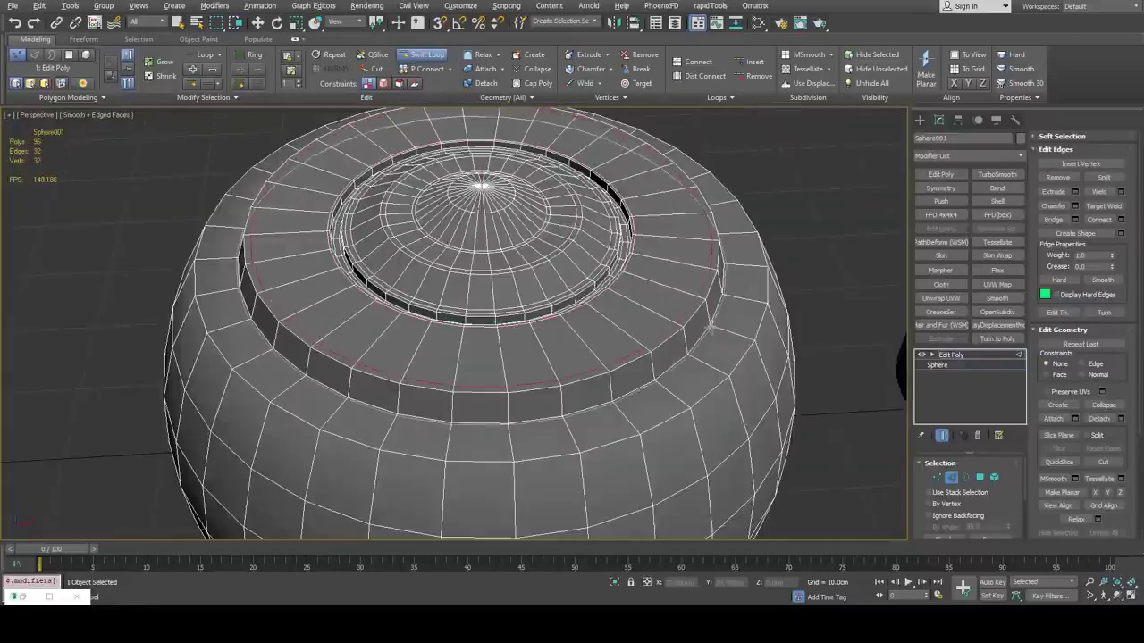
click(755, 348)
key(w)
middle_drag(757, 348, 813, 413)
Leave the sphere's sub-object editing and add a TurboSmooth modifier with 2 iterations
key(2)
key(q)
click(994, 172)
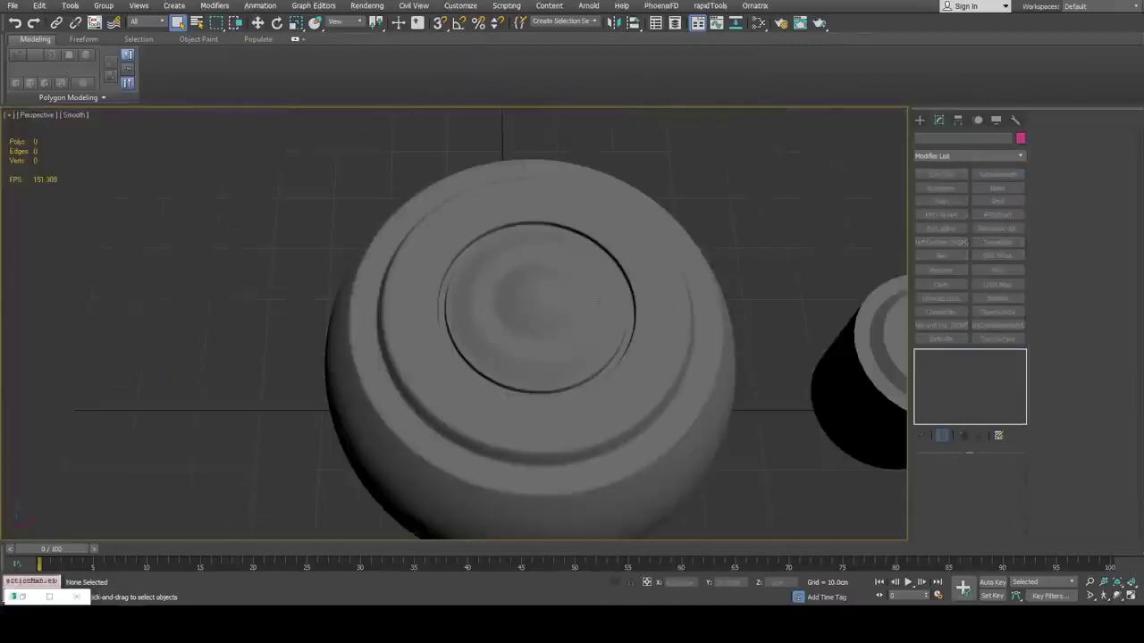
Render a close view of the smoothed dome and examine the shading around its pole at different magnifications
alt+middle_drag(595, 302, 546, 313)
scroll(545, 313, up, 4)
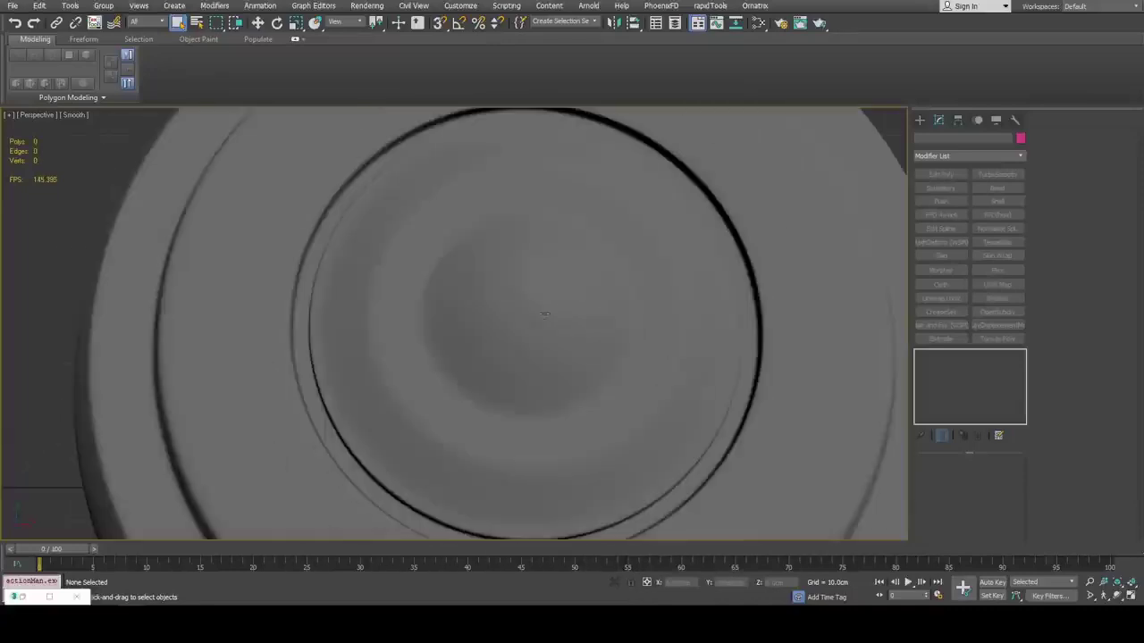
alt+middle_drag(661, 298, 668, 300)
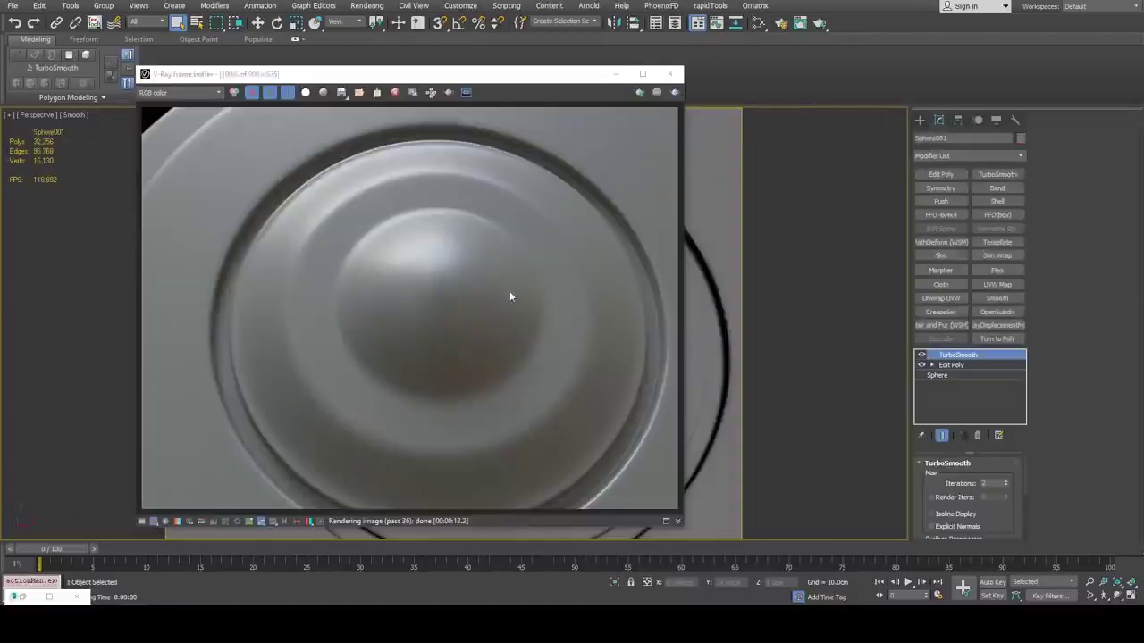
scroll(411, 282, up, 4)
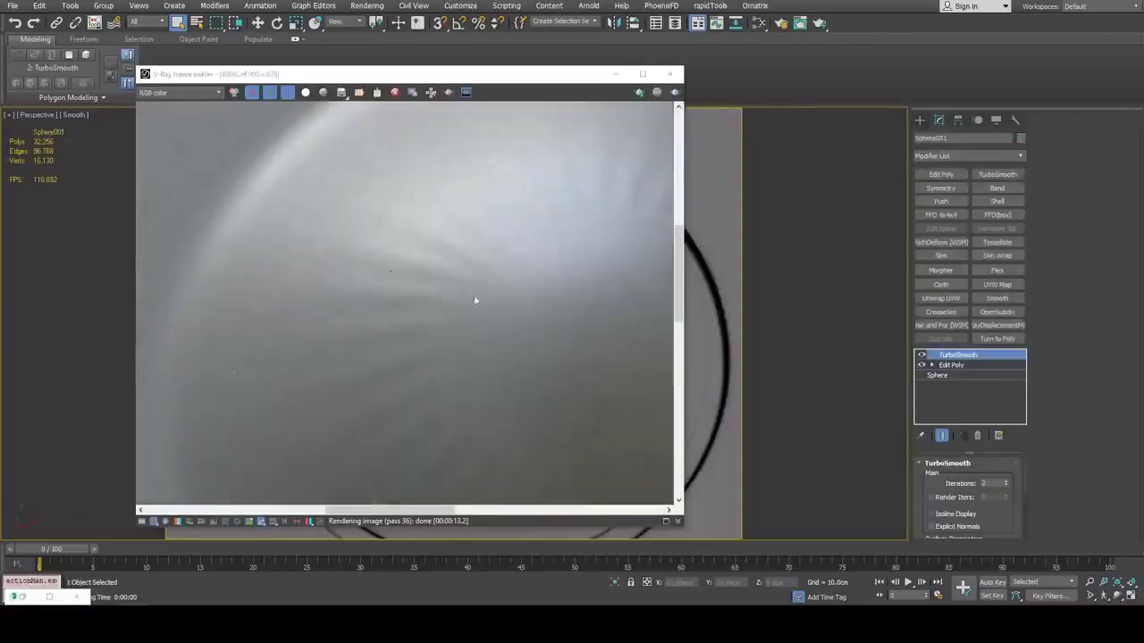
scroll(380, 233, down, 2)
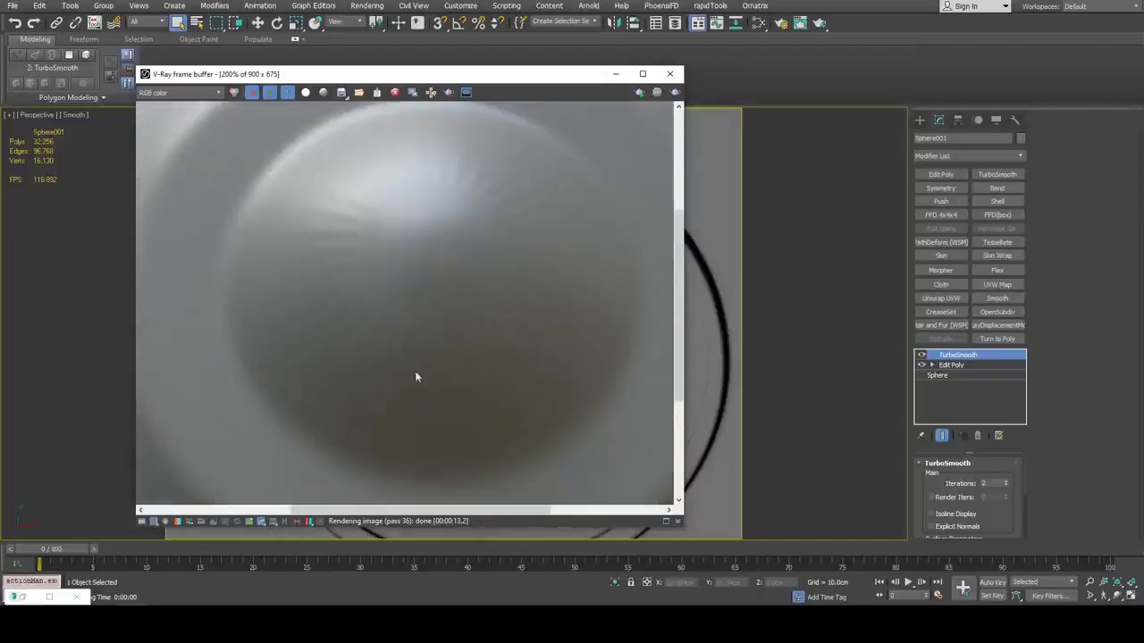
scroll(429, 210, down, 1)
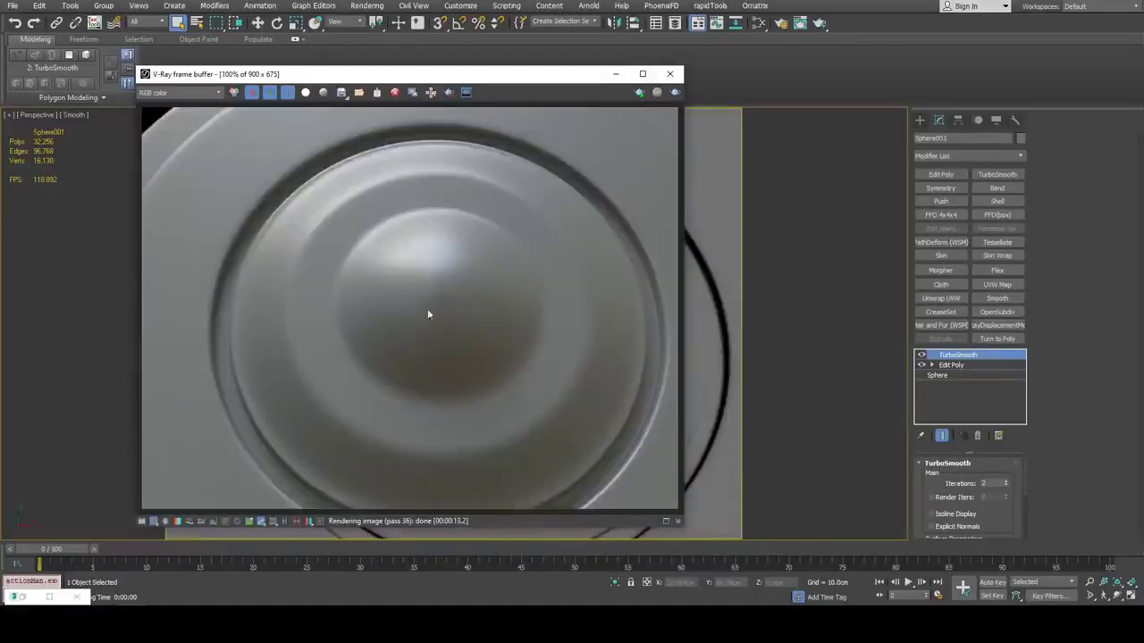
scroll(432, 290, up, 1)
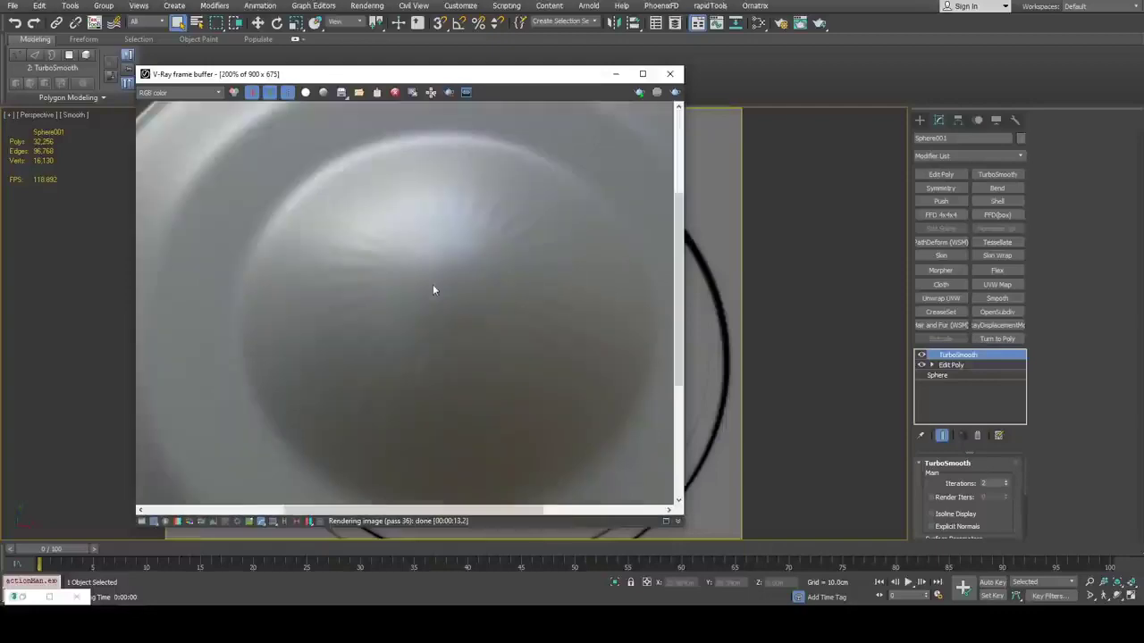
click(669, 74)
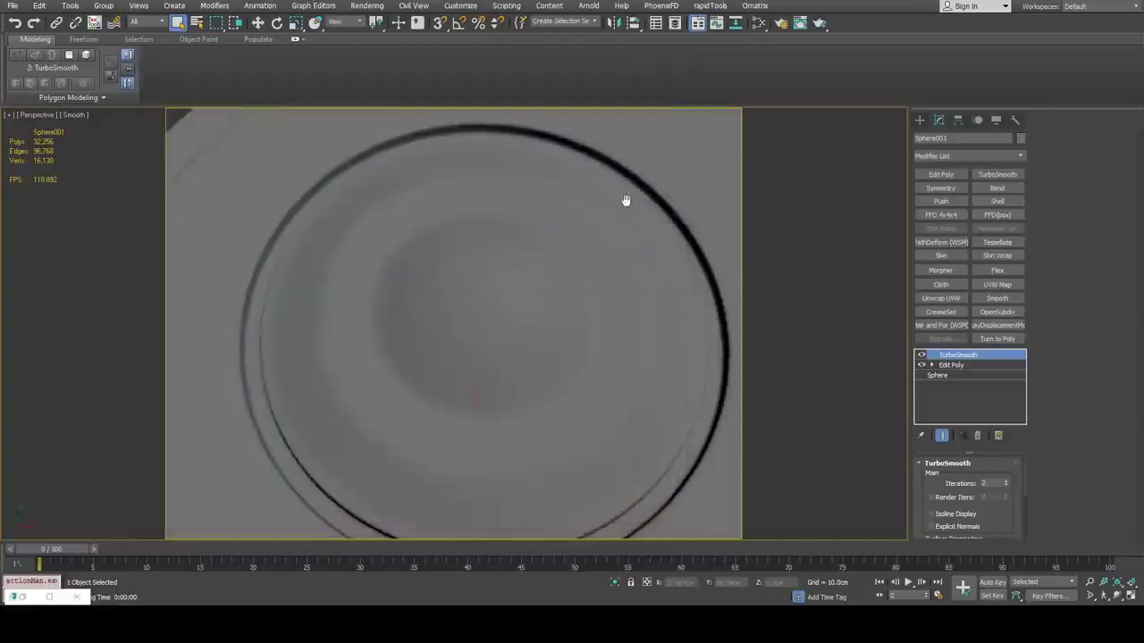
Turn off the TurboSmooth with edged faces displayed and add a second Edit Poly modifier beneath it
key(shift+f)
key(F4)
scroll(605, 250, down, 3)
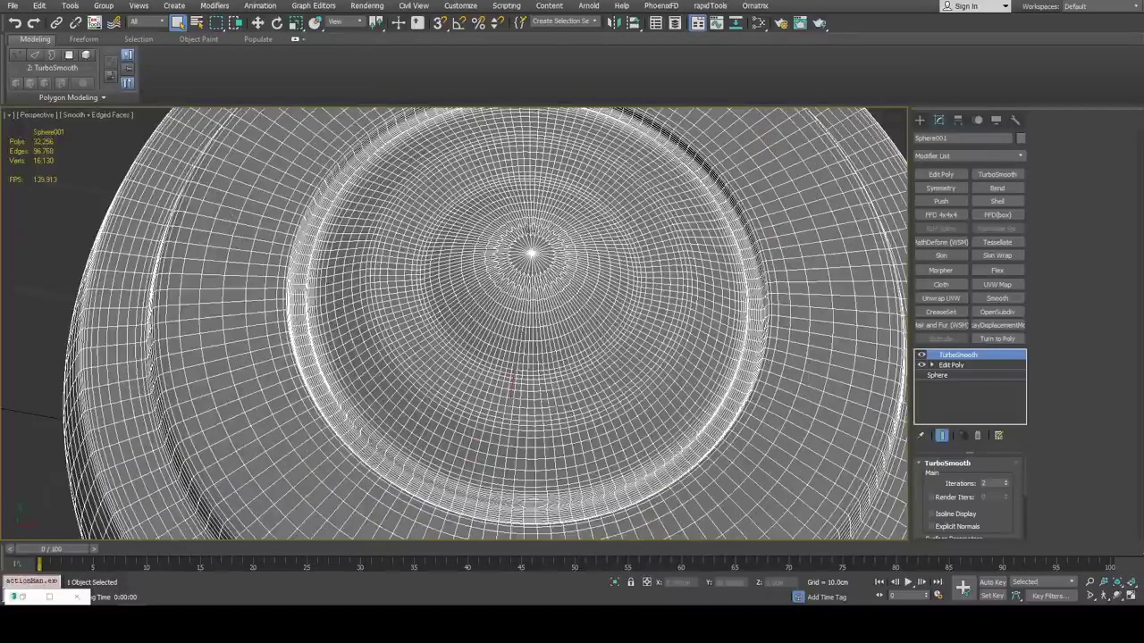
click(921, 356)
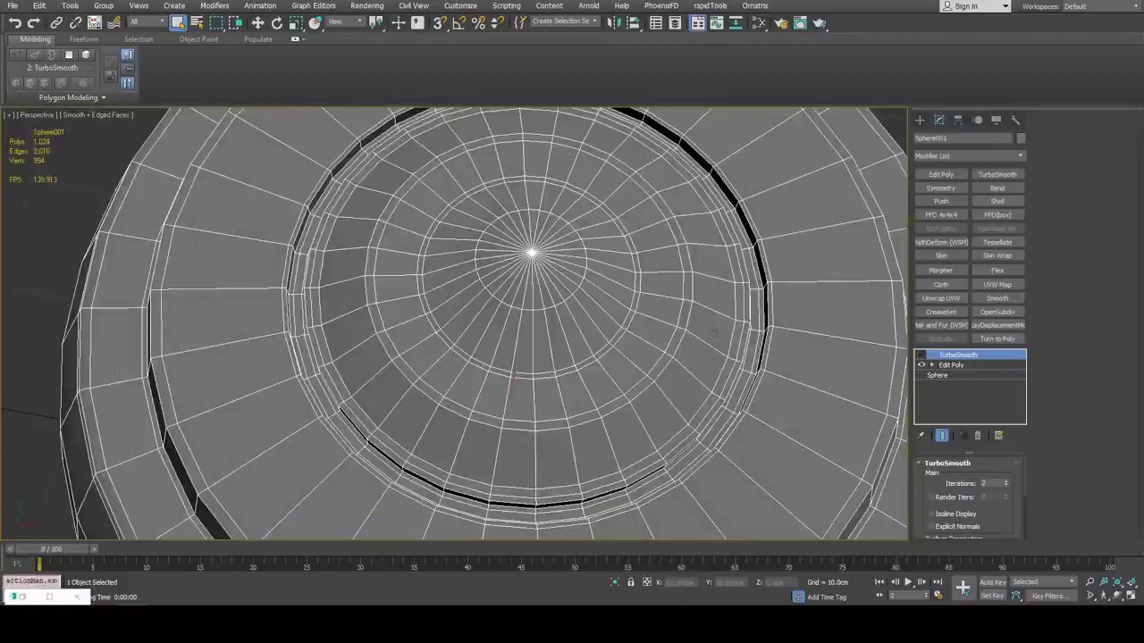
middle_drag(757, 300, 786, 257)
click(951, 364)
click(941, 174)
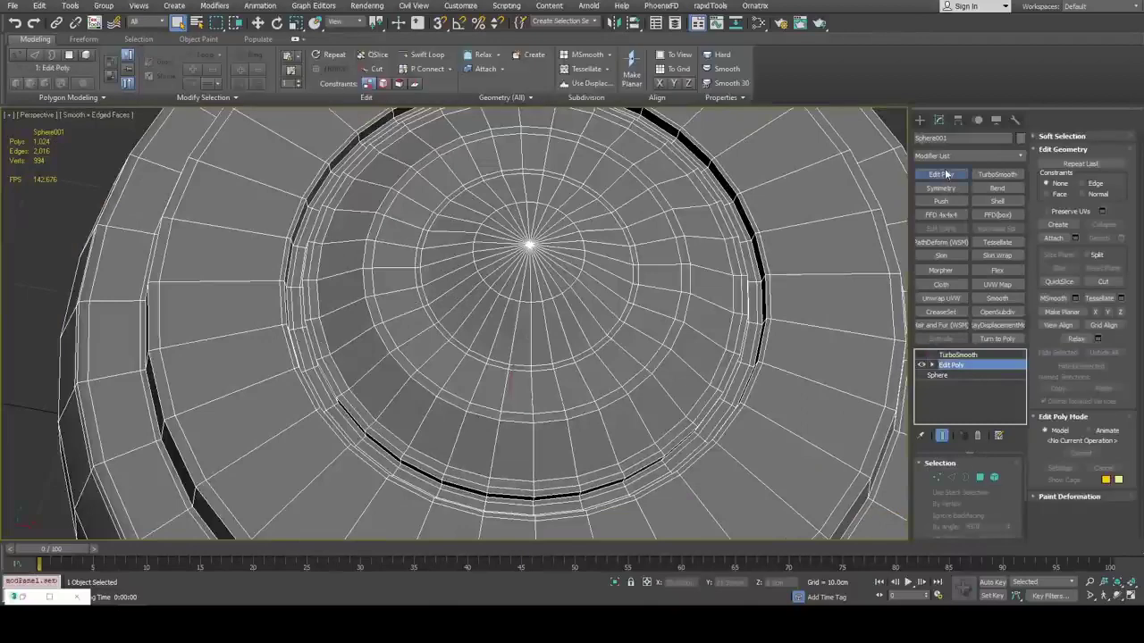
Delete the pole vertex and its surrounding vertex ring to open a round hole in the dome
key(1)
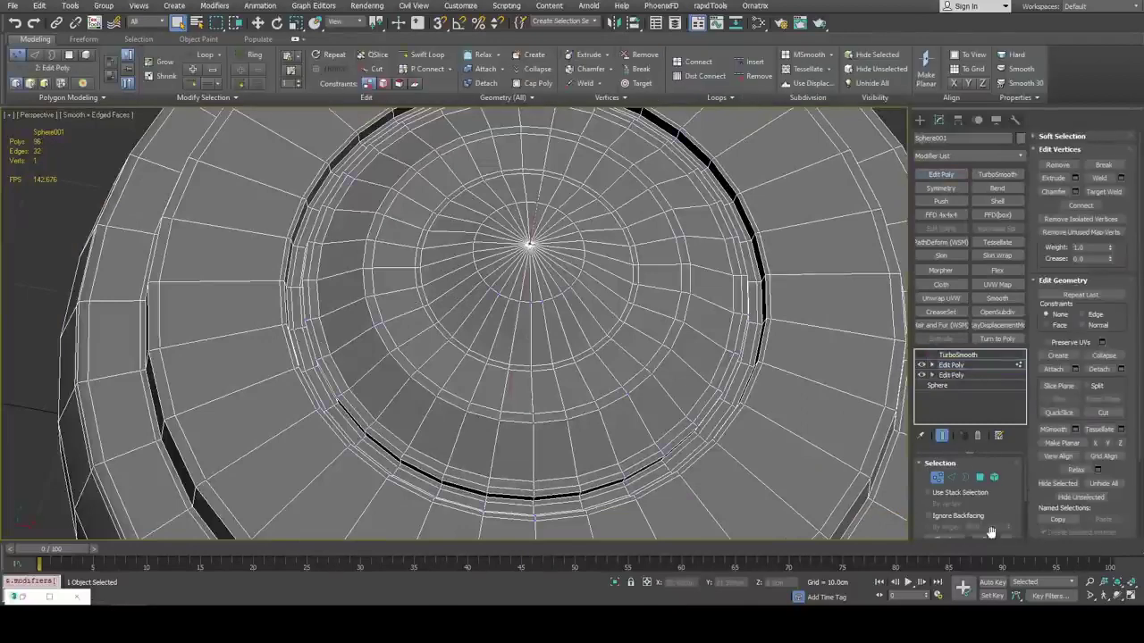
click(989, 538)
key(Delete)
middle_drag(654, 223, 674, 242)
scroll(672, 241, up, 3)
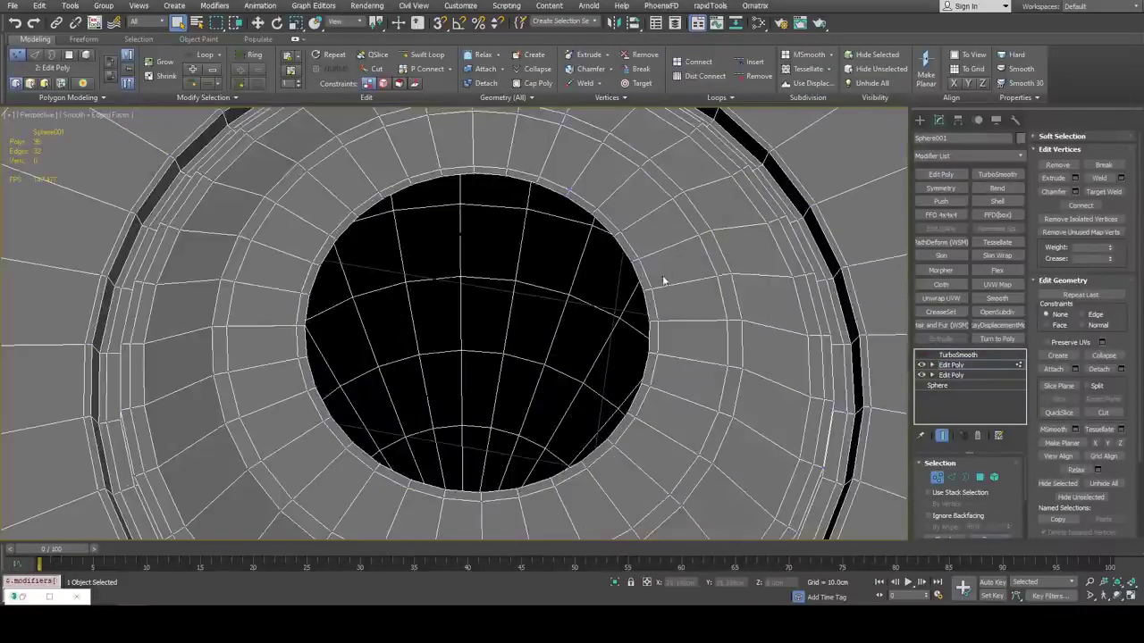
Select the edge loop bordering the dome's hole and leave edge editing
key(3)
middle_drag(653, 286, 686, 277)
key(2)
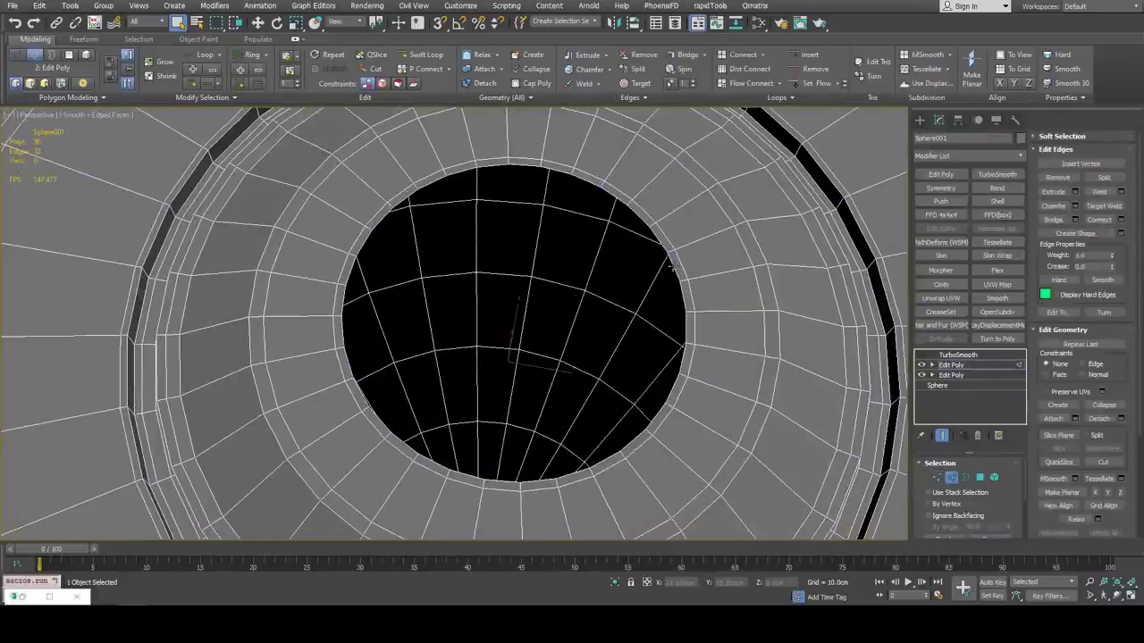
double_click(673, 265)
middle_drag(256, 172, 354, 249)
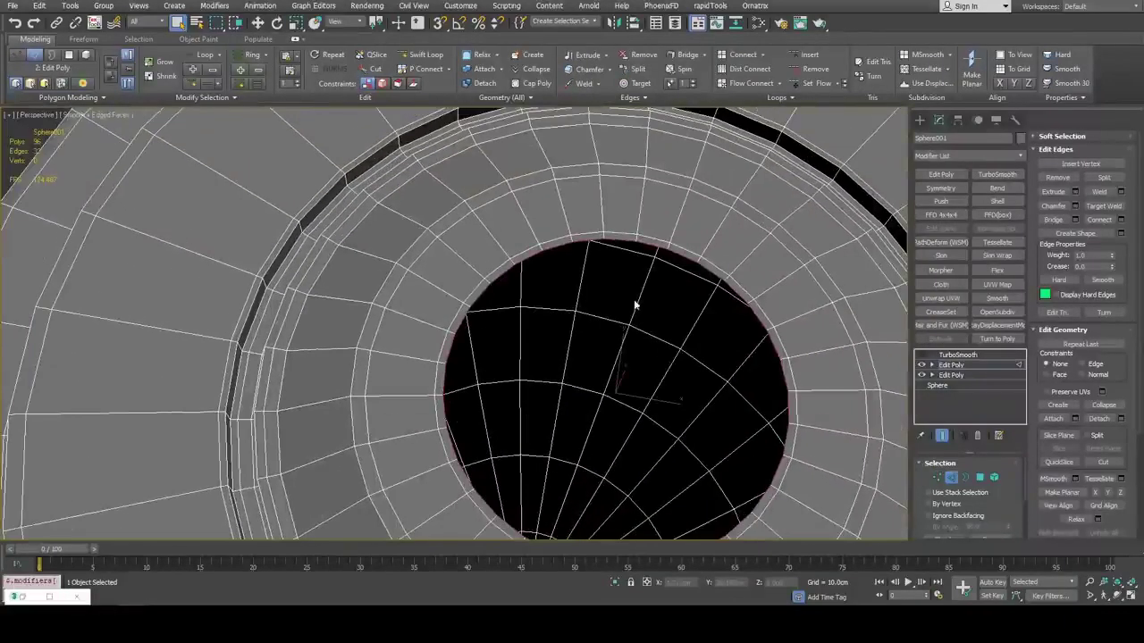
middle_drag(631, 299, 616, 304)
middle_drag(294, 199, 400, 254)
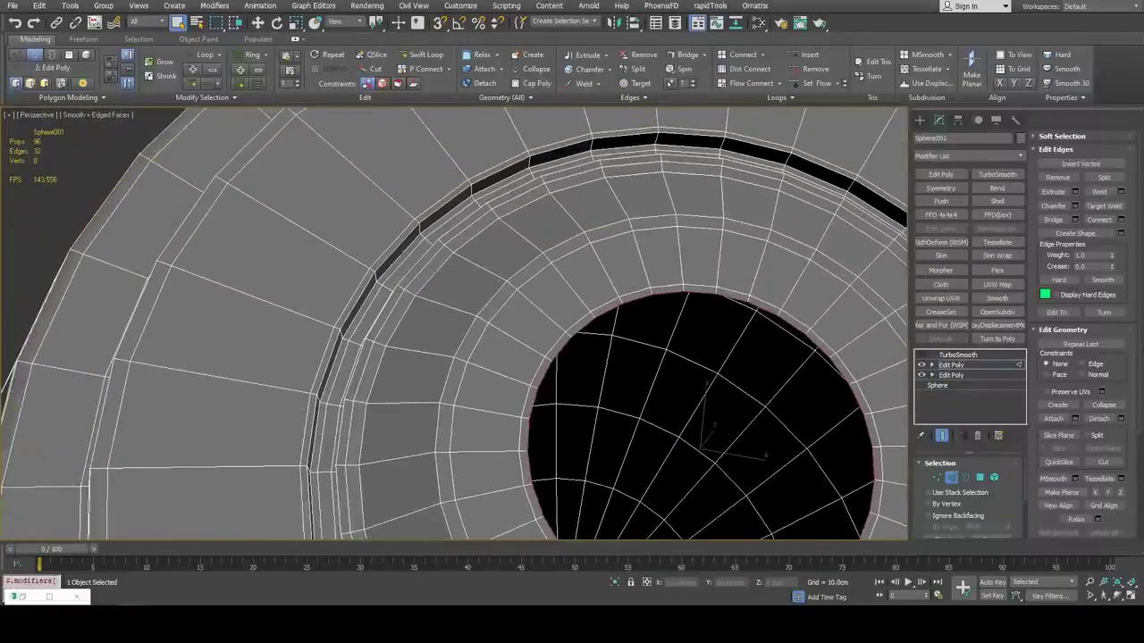
scroll(427, 225, down, 8)
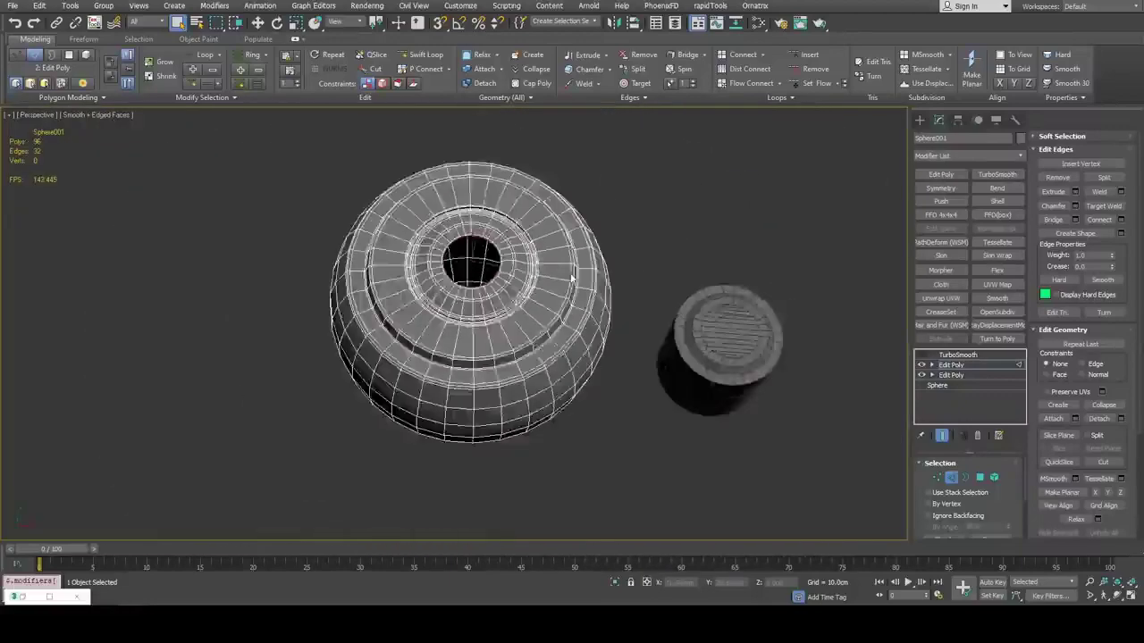
key(2)
Create a box about 10 cm wide and 10 cm high in front of the cylinder
click(919, 122)
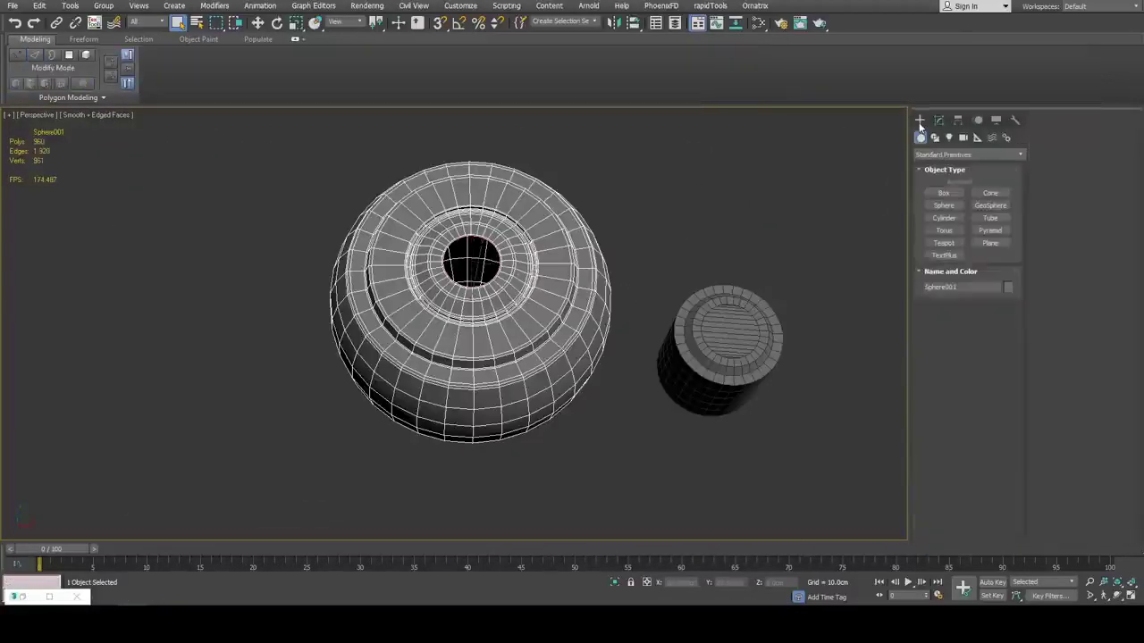
middle_drag(676, 287, 657, 299)
scroll(656, 298, up, 3)
middle_drag(838, 288, 712, 252)
click(943, 194)
middle_drag(759, 402, 656, 349)
drag(626, 362, 679, 421)
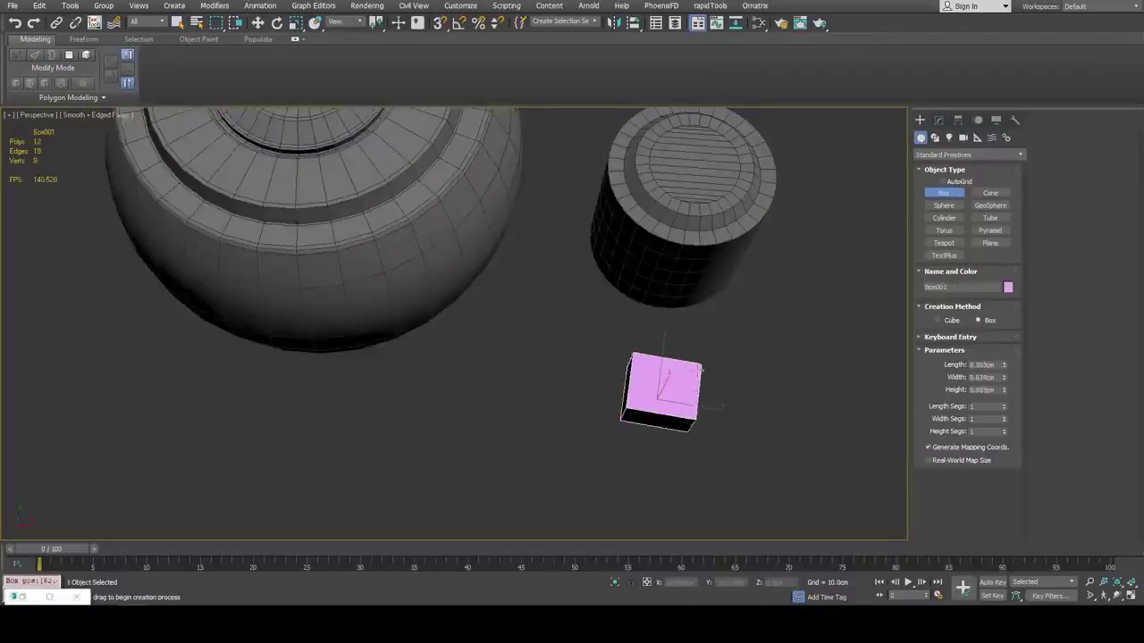
click(700, 371)
Resize the box into a cube with 3 cm sides
key(w)
click(938, 120)
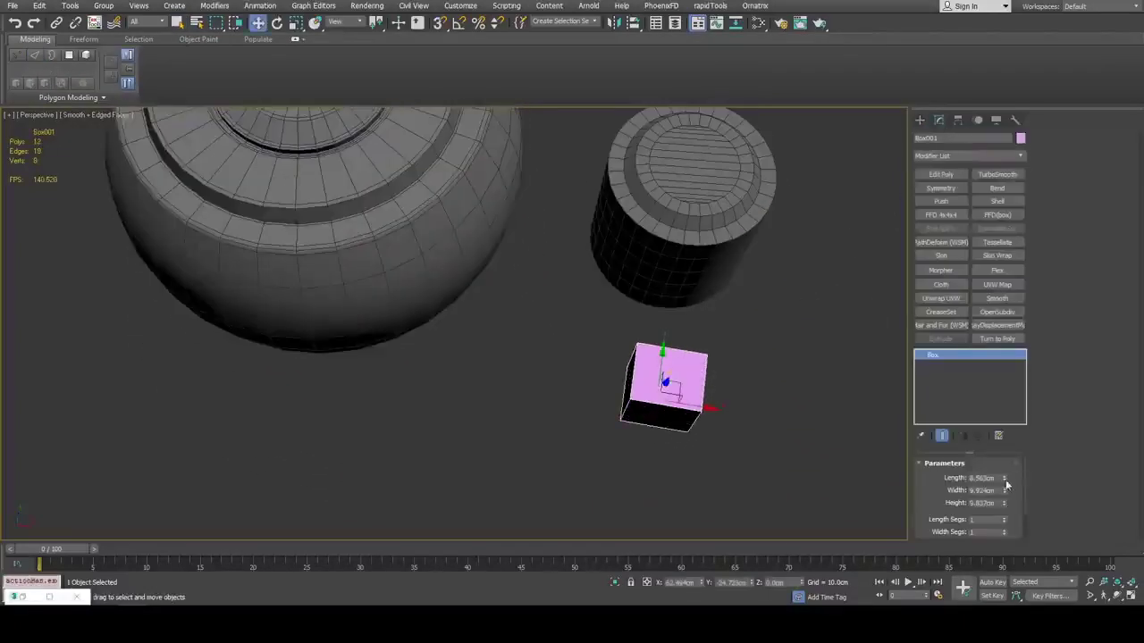
text(5)
key(Tab)
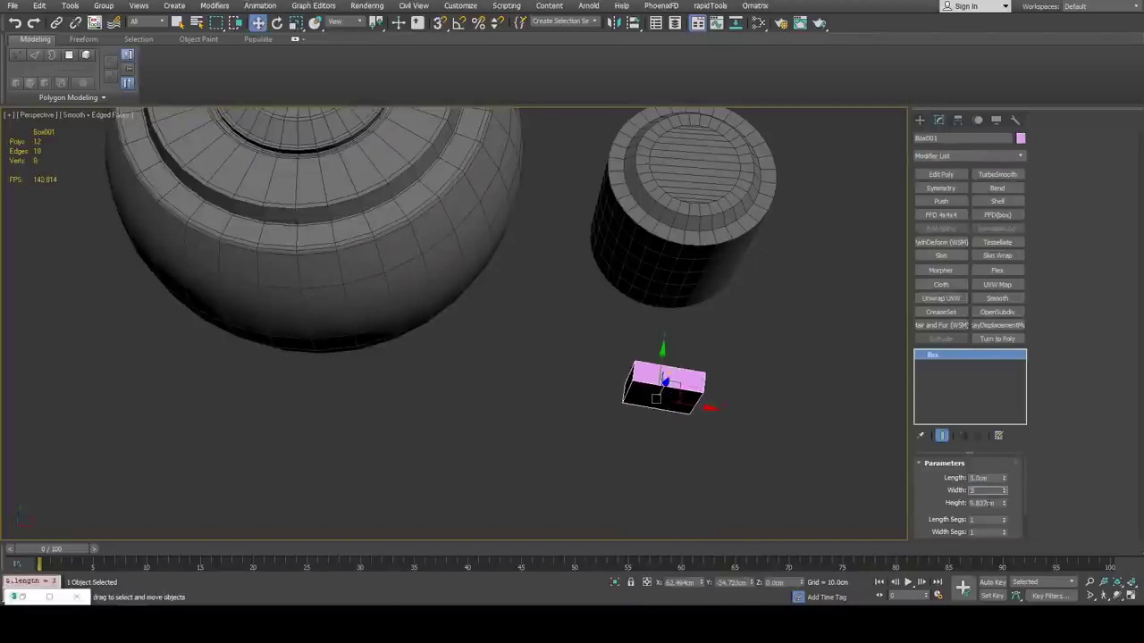
text(5)
key(Tab)
Add a TurboSmooth modifier with 3 iterations to the cube to round it into a quad ball
middle_drag(785, 420, 719, 392)
click(997, 174)
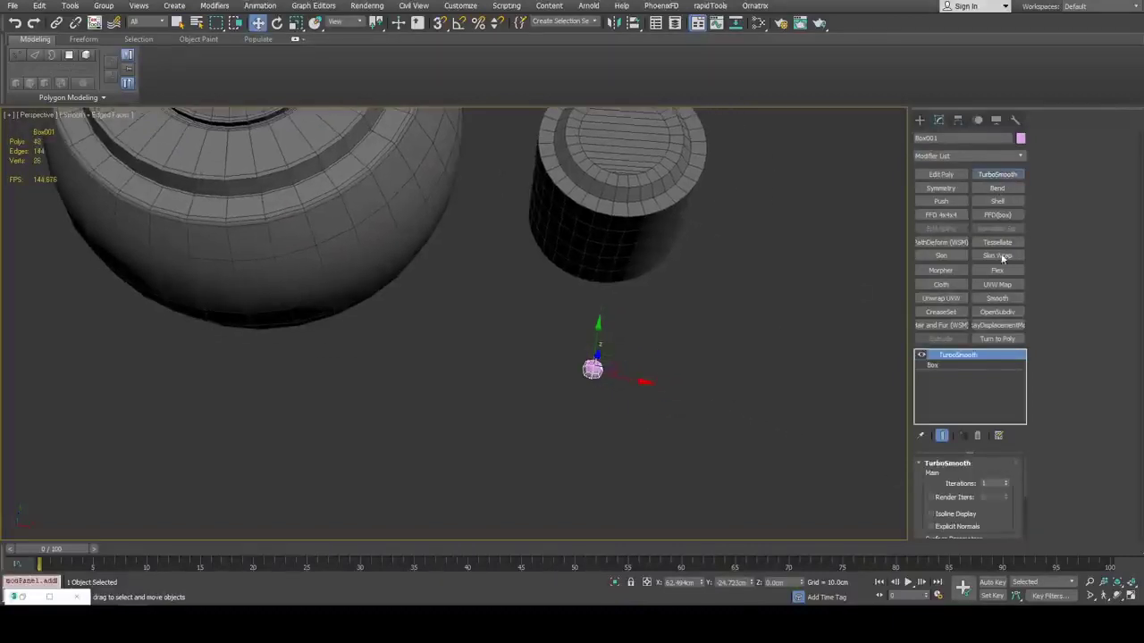
click(1006, 482)
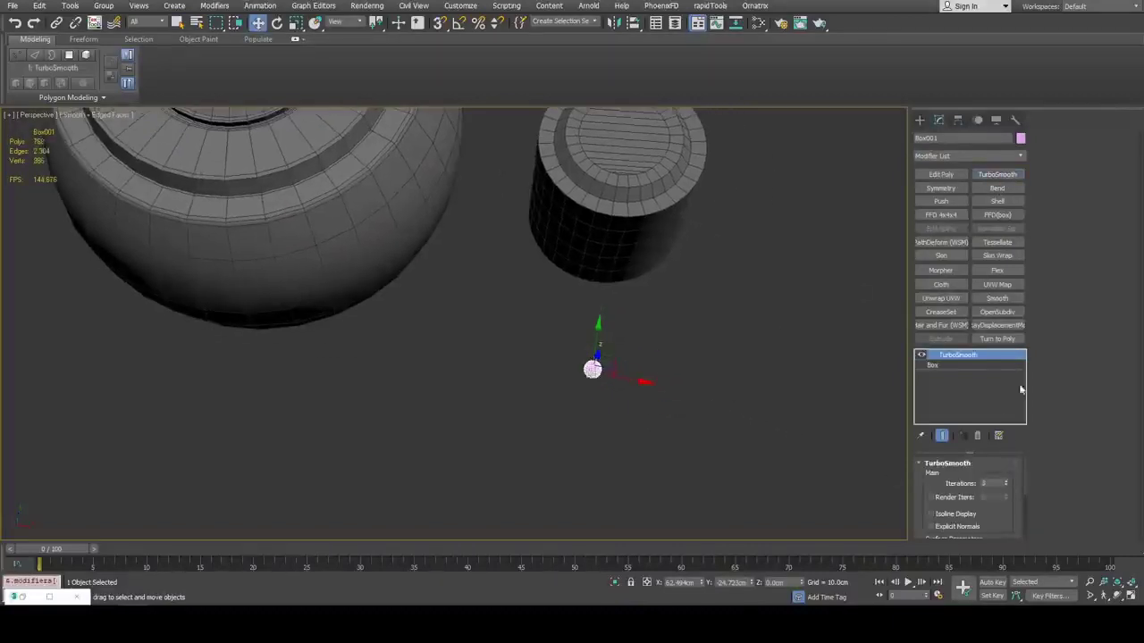
Add a Spherify modifier on top of the smoothed cube's TurboSmooth
click(1019, 155)
drag(1018, 190, 1017, 500)
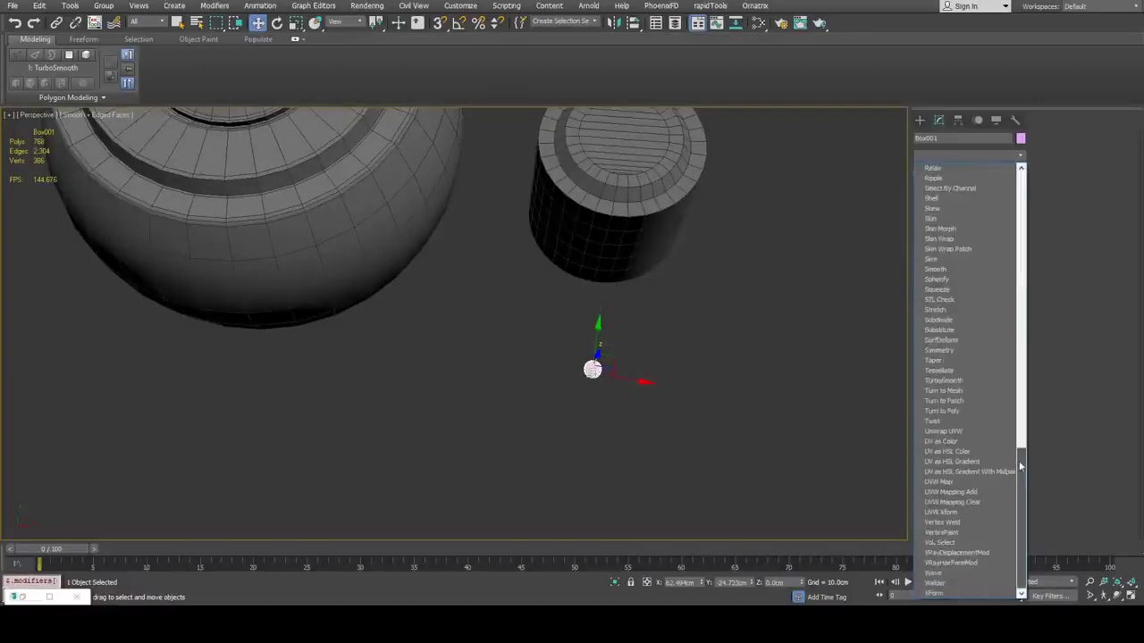
click(950, 291)
middle_drag(818, 302, 810, 327)
Scale the quad ball up uniformly until it nearly matches the cylinder's width and collapse it into an Editable Poly
key(r)
drag(616, 411, 610, 317)
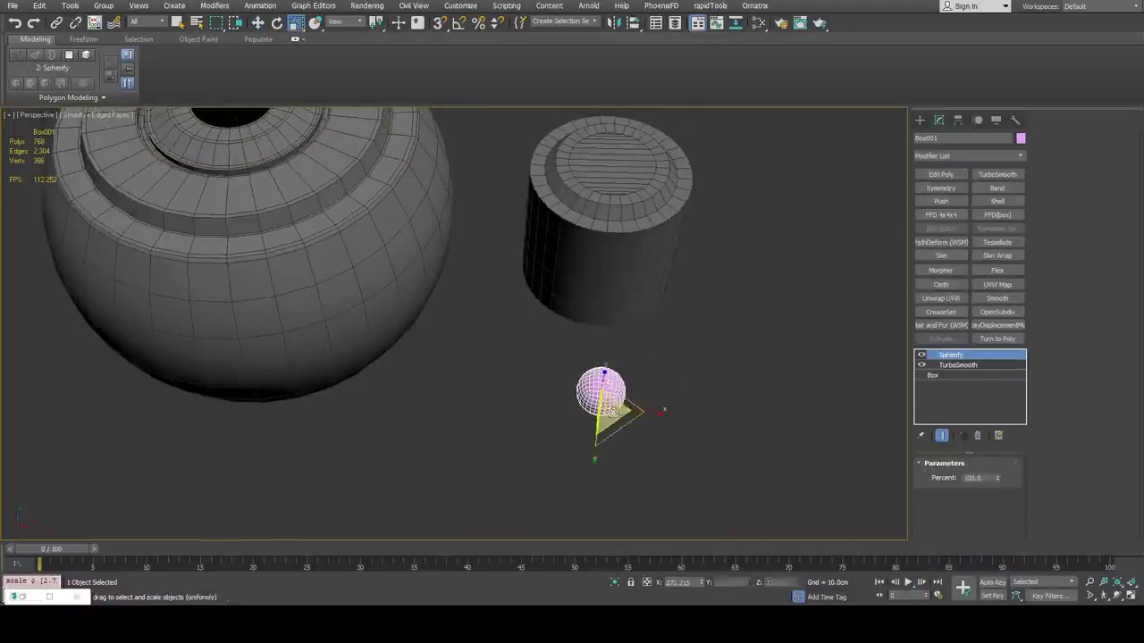
drag(615, 414, 613, 326)
key(w)
click(938, 175)
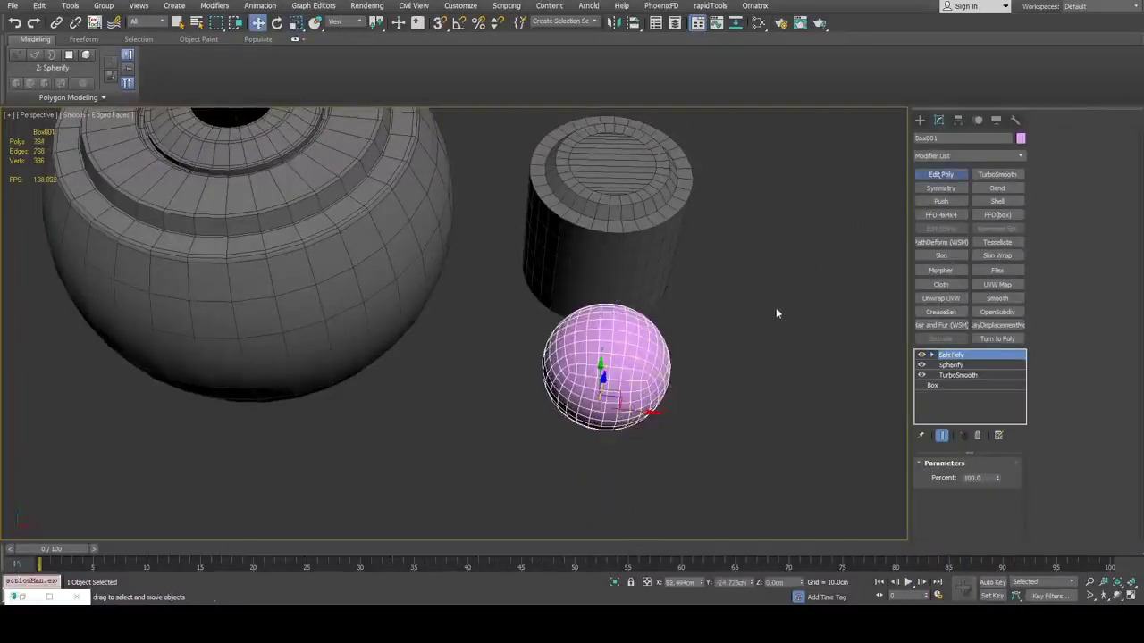
Examine the quad ball's topology from several angles and compare its size with the cylinder and the large sphere
alt+middle_drag(774, 366, 764, 296)
scroll(577, 259, up, 3)
scroll(577, 259, up, 3)
scroll(632, 261, down, 5)
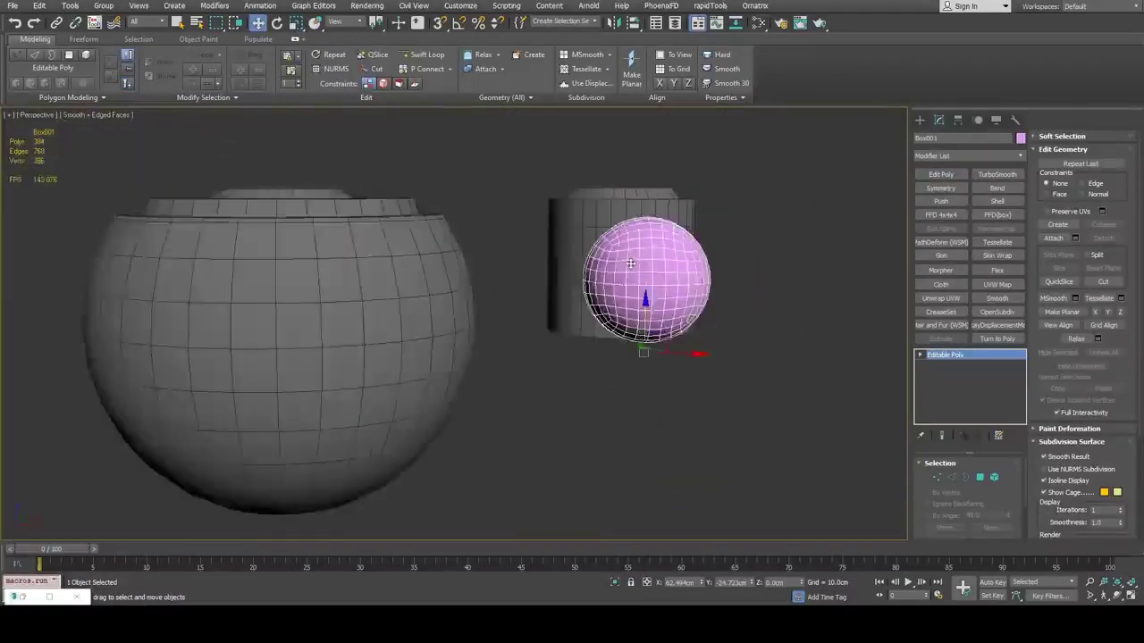
scroll(635, 262, up, 2)
alt+middle_drag(635, 261, 666, 305)
scroll(658, 295, down, 3)
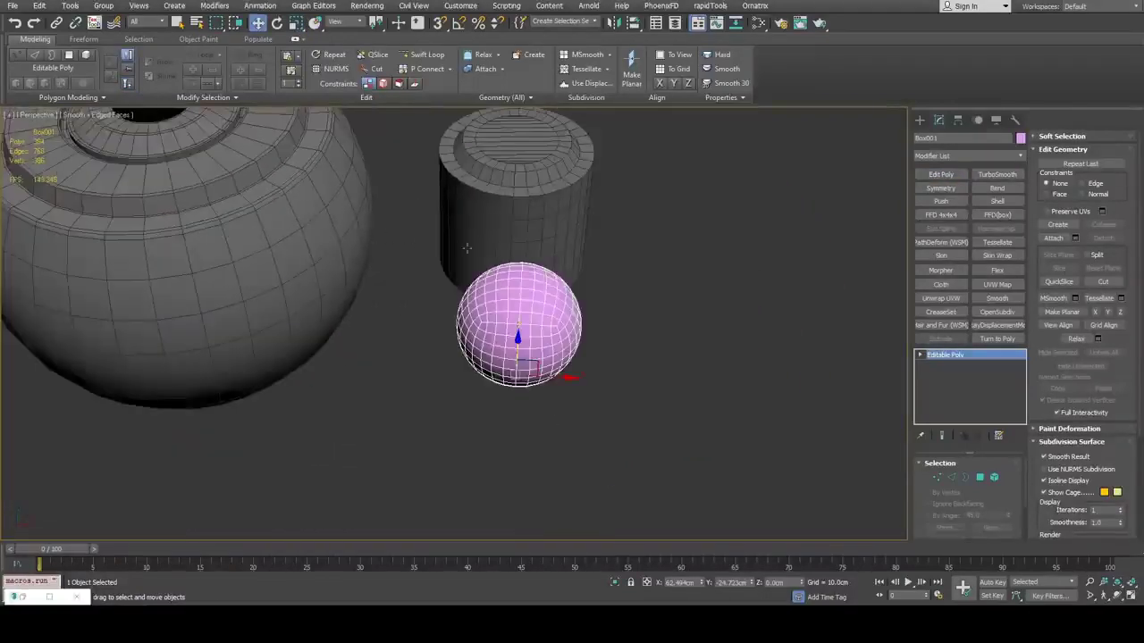
middle_drag(468, 210, 531, 334)
middle_drag(456, 333, 468, 298)
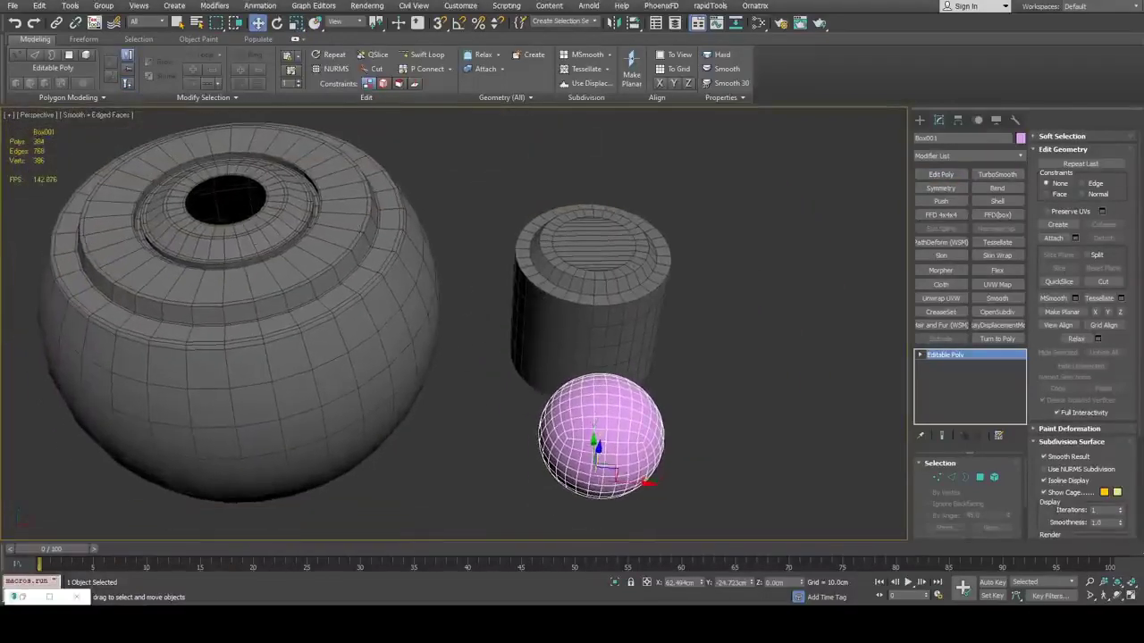
alt+middle_drag(624, 379, 661, 339)
key(z)
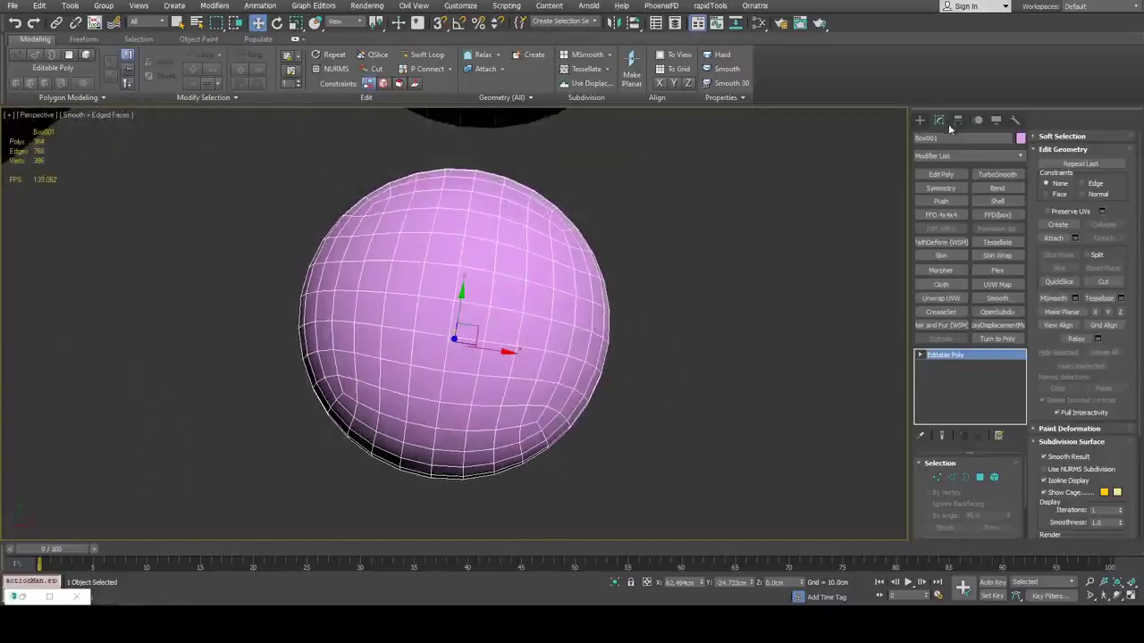
Create a sphere with a radius of about 8 cm beside the quad ball and set its segments to 8
click(919, 120)
click(944, 204)
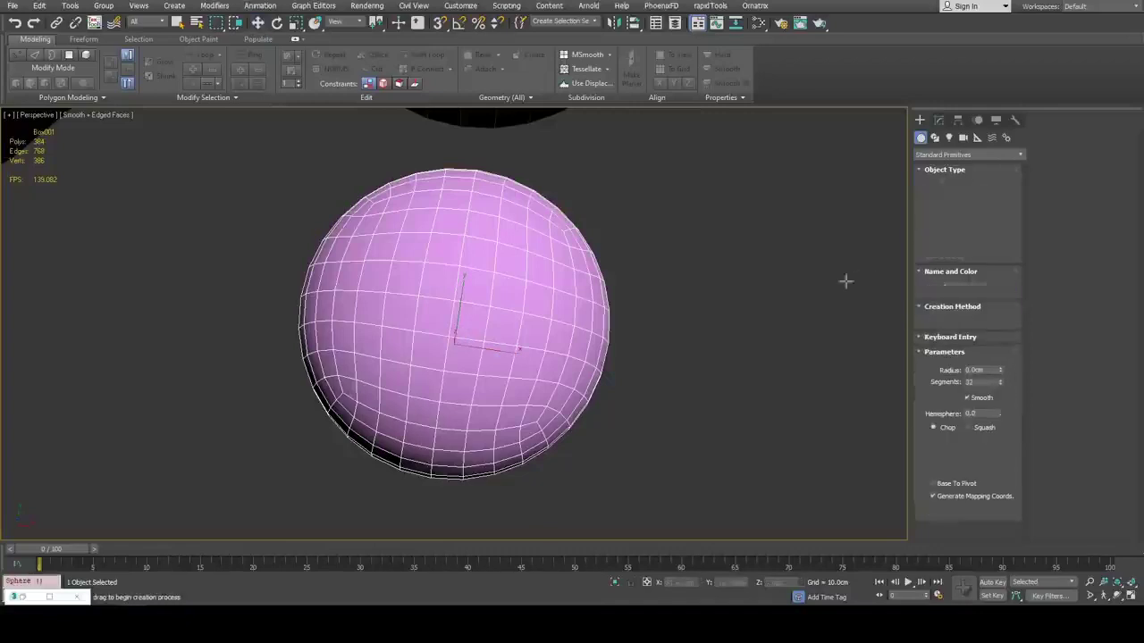
middle_drag(838, 282, 687, 269)
drag(690, 353, 739, 242)
key(w)
click(937, 118)
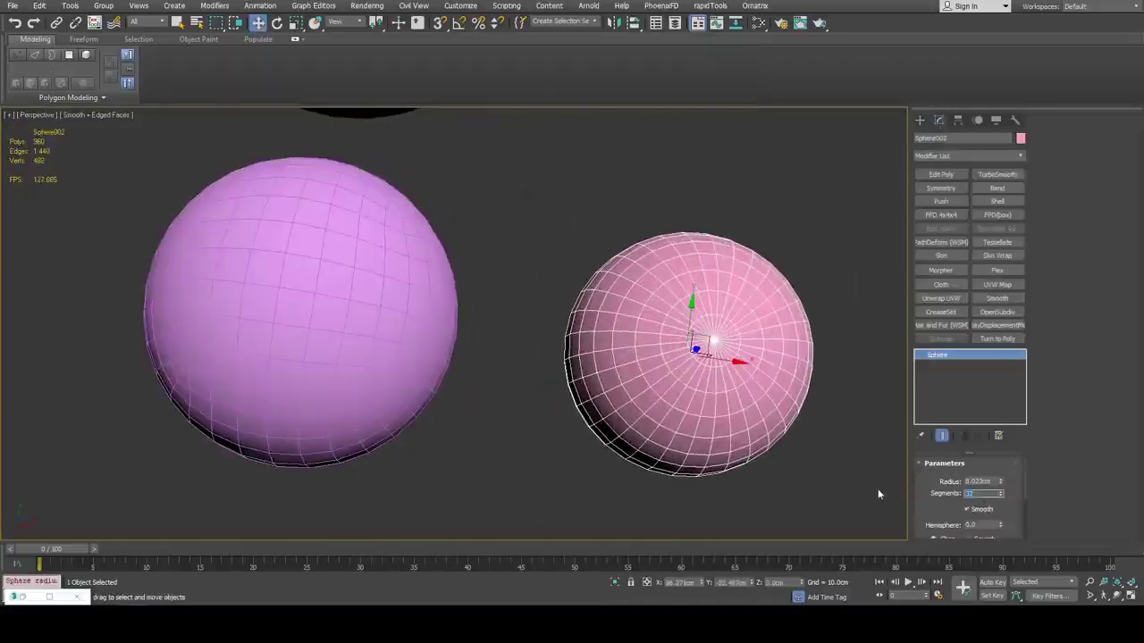
text(8)
key(Return)
middle_drag(777, 377, 702, 359)
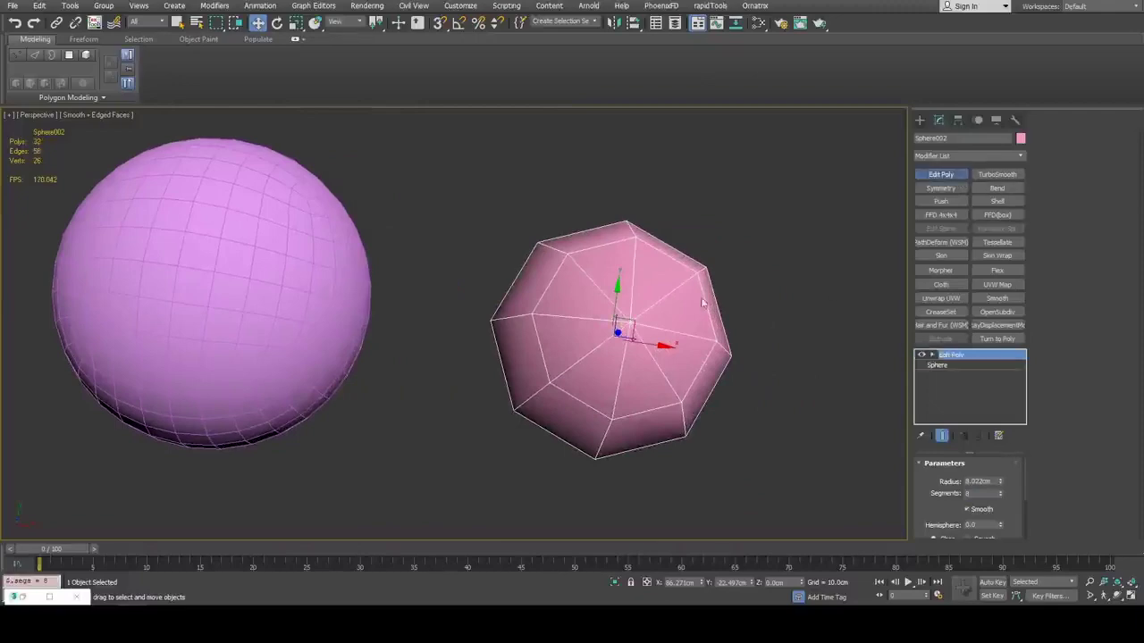
Add an Edit Poly modifier to the new sphere and remove every other edge meeting at both poles, merging triangles into quads
key(2)
scroll(556, 283, up, 3)
key(alt+x)
alt+middle_drag(557, 284, 420, 375)
click(480, 357)
ctrl+click(559, 344)
middle_drag(548, 389, 548, 334)
ctrl+click(450, 379)
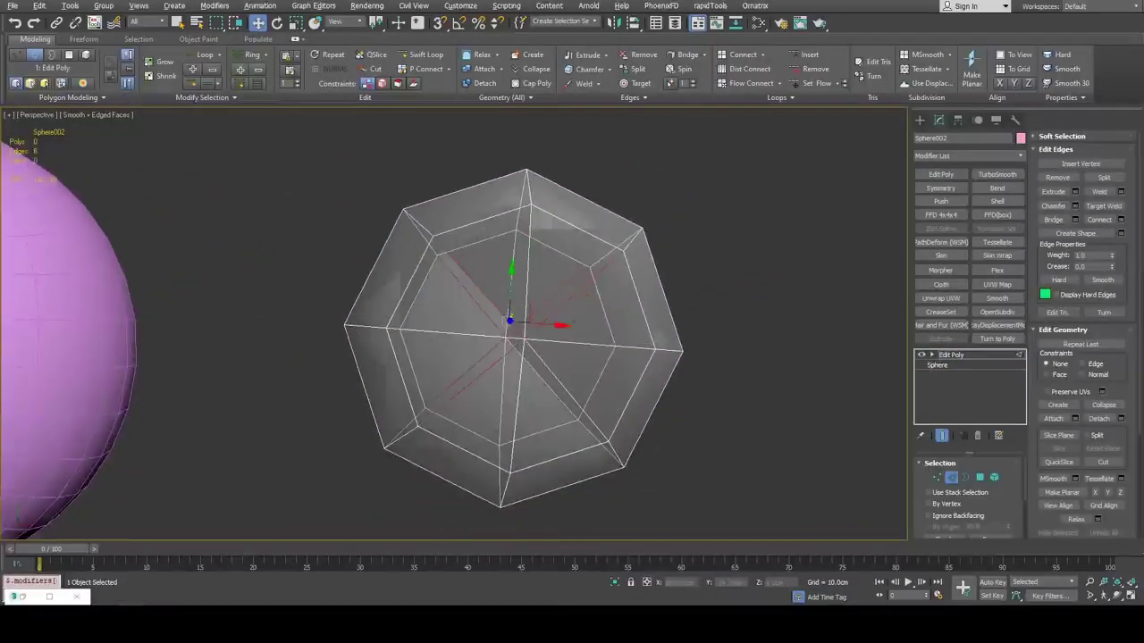
key(ctrl+BackSpace)
key(alt+x)
alt+middle_drag(709, 368, 684, 349)
key(2)
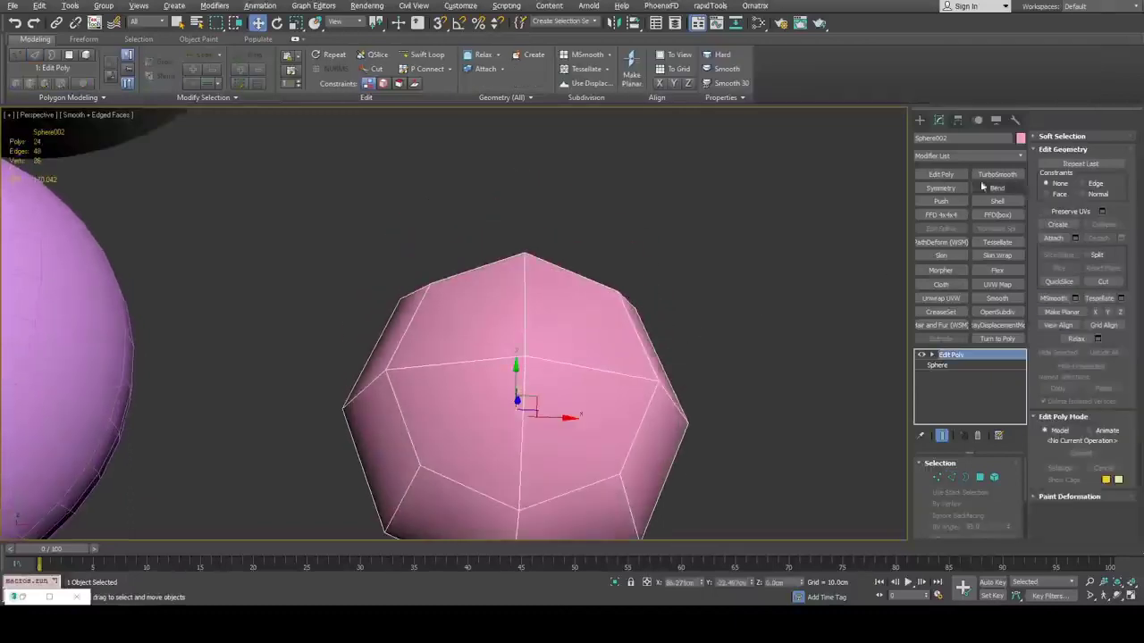
Add a TurboSmooth modifier with 2 iterations and a Spherify modifier to the 8-segment sphere
click(996, 174)
click(1006, 482)
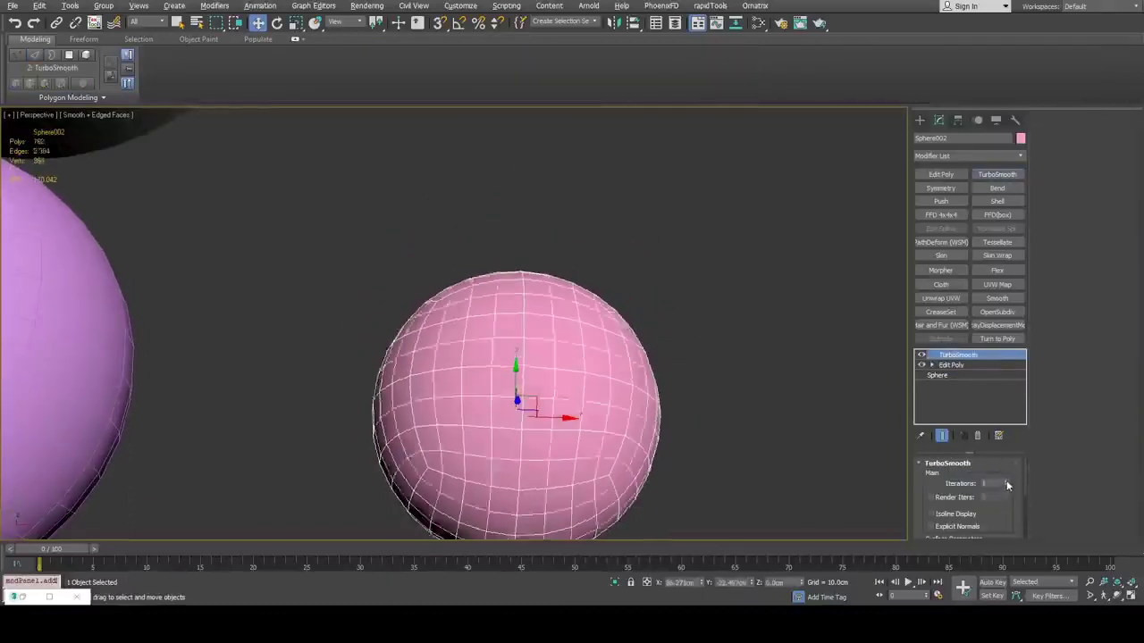
click(1019, 156)
drag(1022, 192, 1024, 432)
click(975, 413)
middle_drag(606, 370, 694, 258)
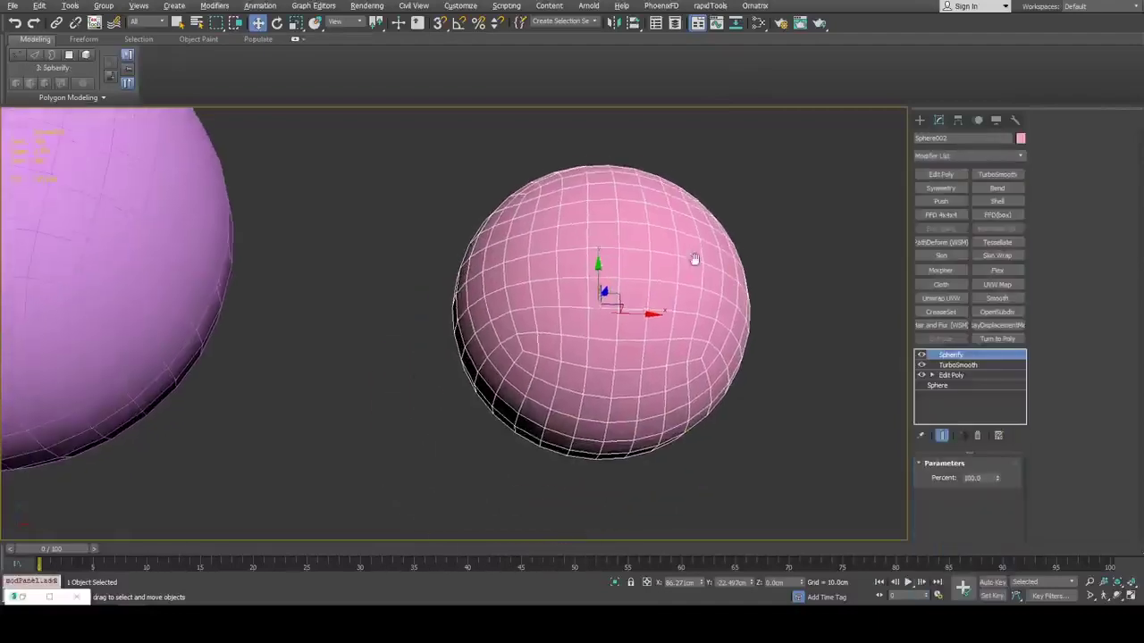
Select the purple quad ball and compare its topology with the smaller pink sphere
middle_drag(410, 295, 773, 358)
click(605, 339)
scroll(584, 338, down, 8)
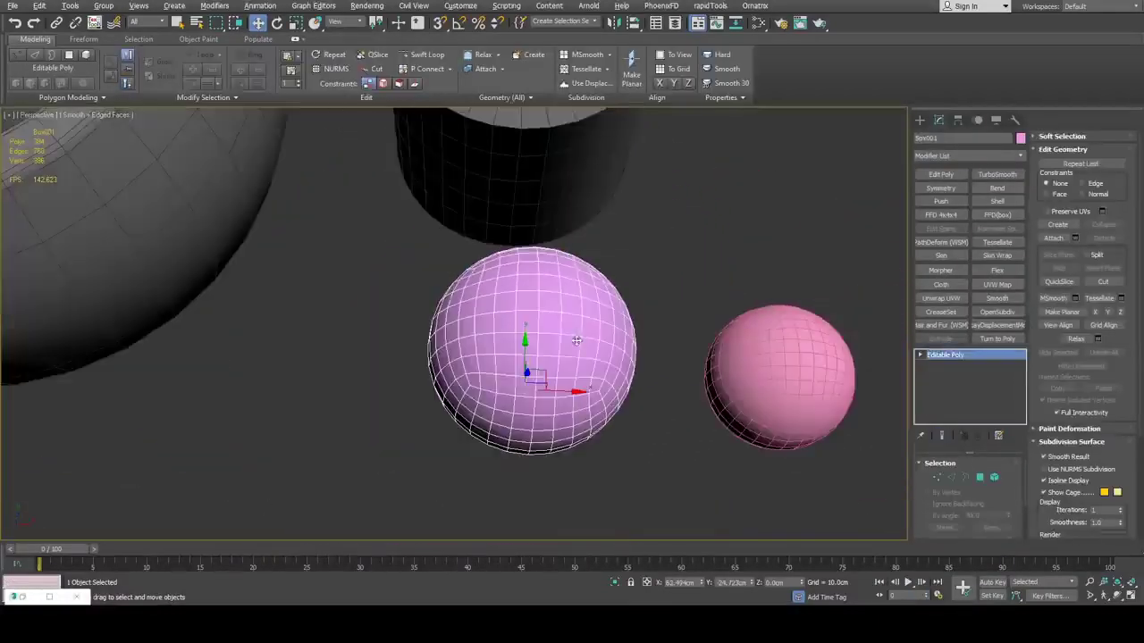
scroll(587, 334, up, 3)
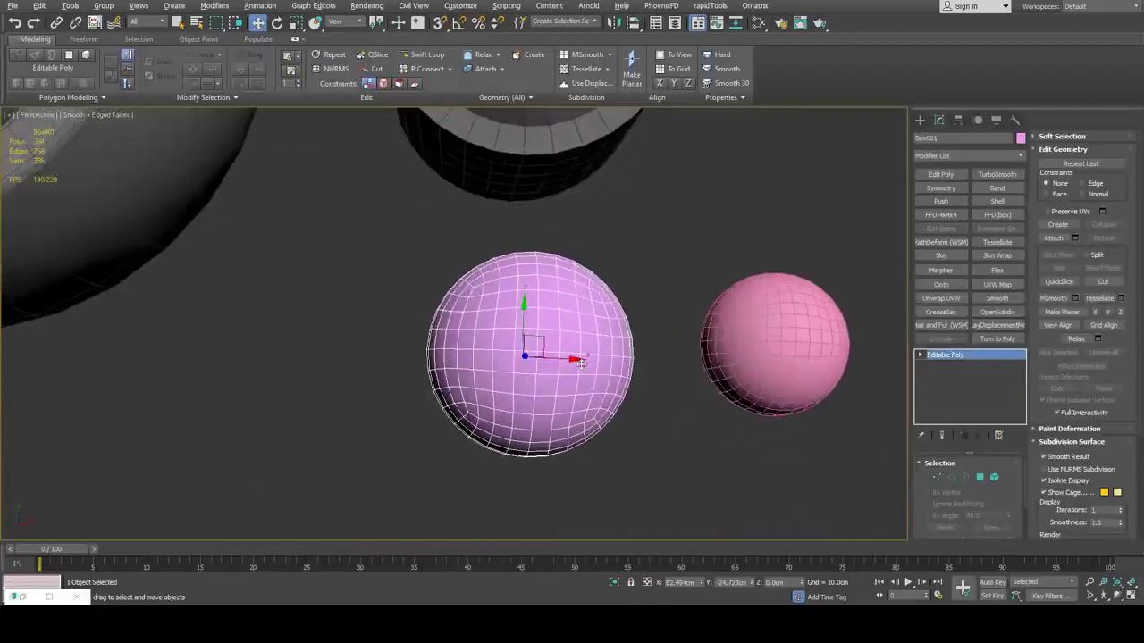
scroll(451, 293, down, 2)
middle_drag(395, 279, 667, 409)
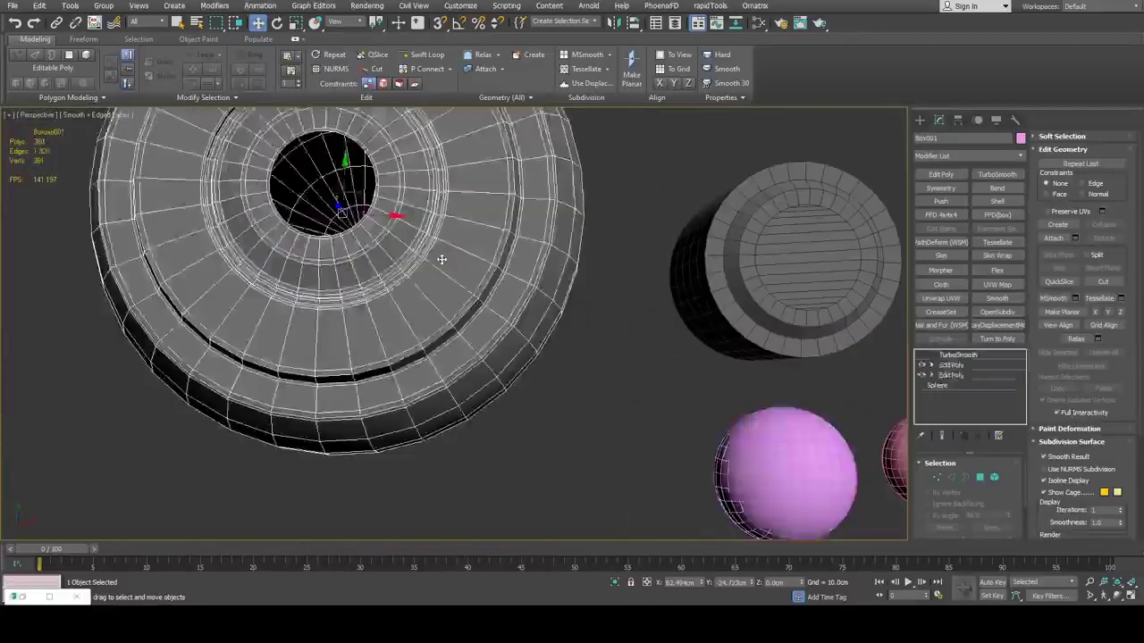
Select the large sphere and add another Edit Poly modifier beneath its TurboSmooth, ready for polygon editing
click(441, 258)
middle_drag(441, 258, 635, 287)
scroll(621, 351, up, 5)
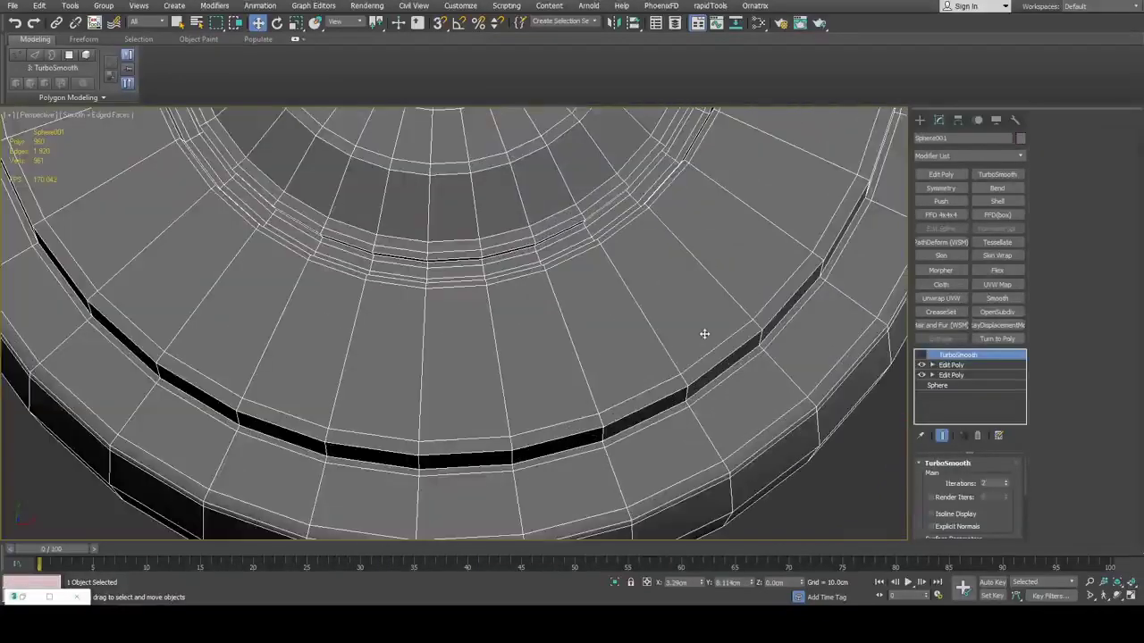
scroll(704, 333, down, 5)
click(949, 364)
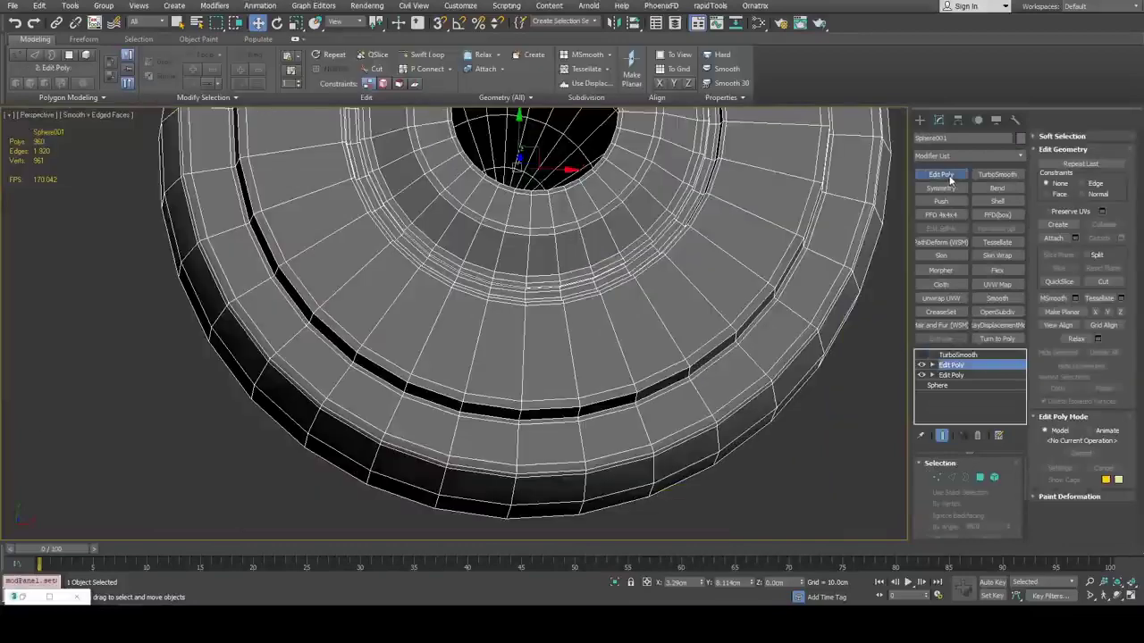
key(4)
Select seven spaced polygons on the flat ring around the large sphere's dome, clear the selection and leave polygon editing
click(715, 268)
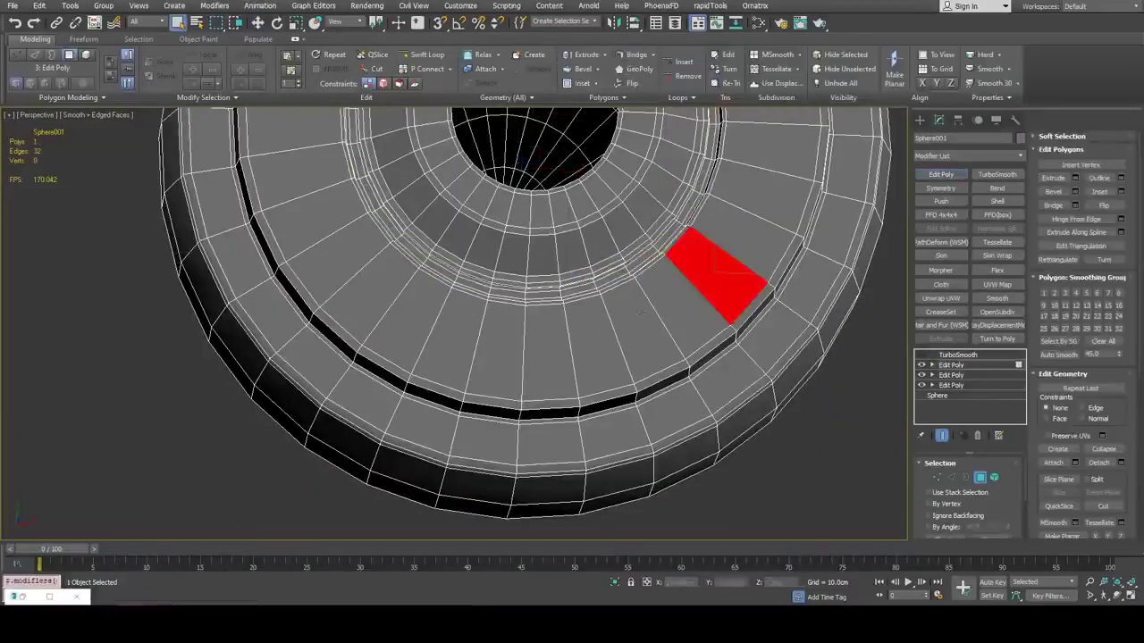
ctrl+click(590, 319)
ctrl+click(365, 294)
alt+middle_drag(365, 293, 344, 272)
ctrl+click(344, 273)
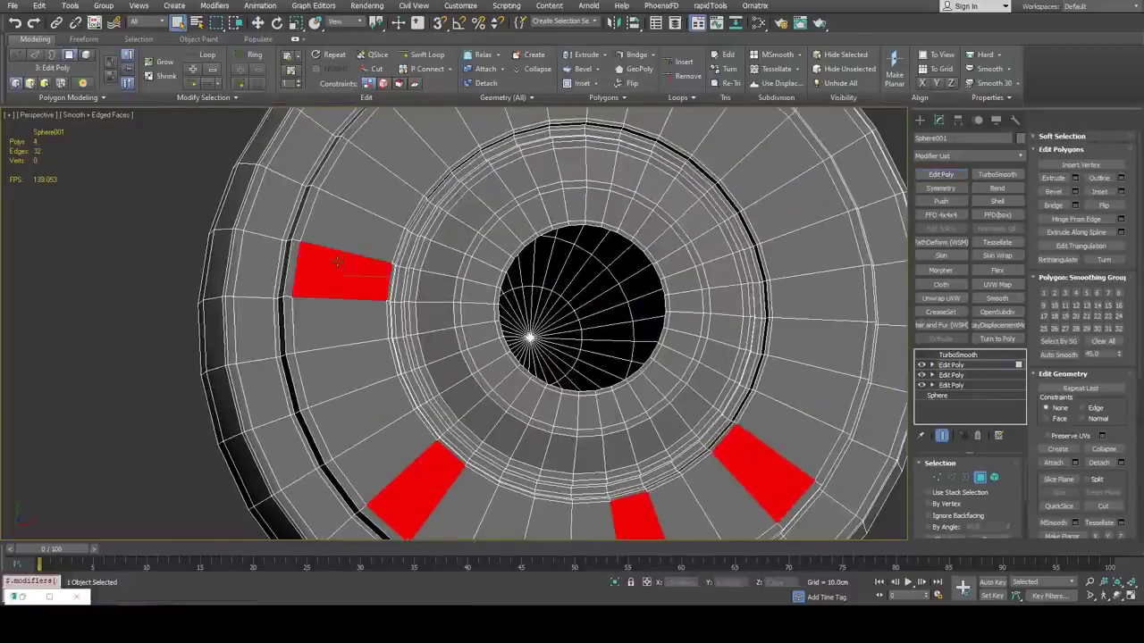
ctrl+click(400, 147)
scroll(394, 500, down, 3)
ctrl+click(565, 227)
ctrl+click(657, 322)
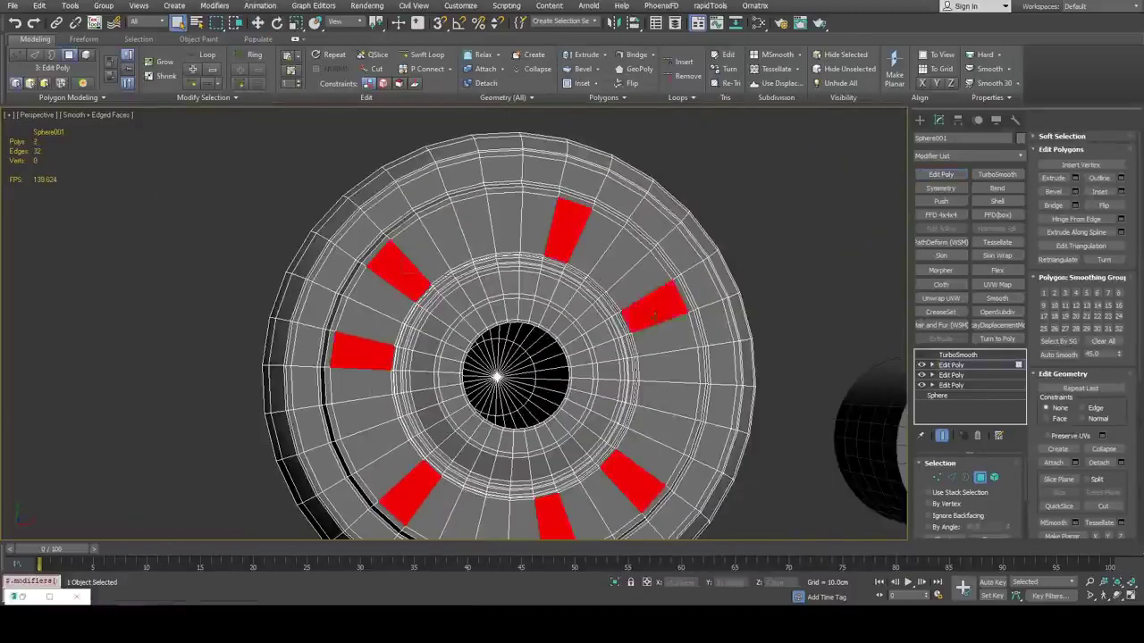
scroll(664, 216, down, 5)
click(763, 382)
key(4)
Select the purple quad ball and add an Edit Poly modifier to it
middle_drag(851, 375, 675, 283)
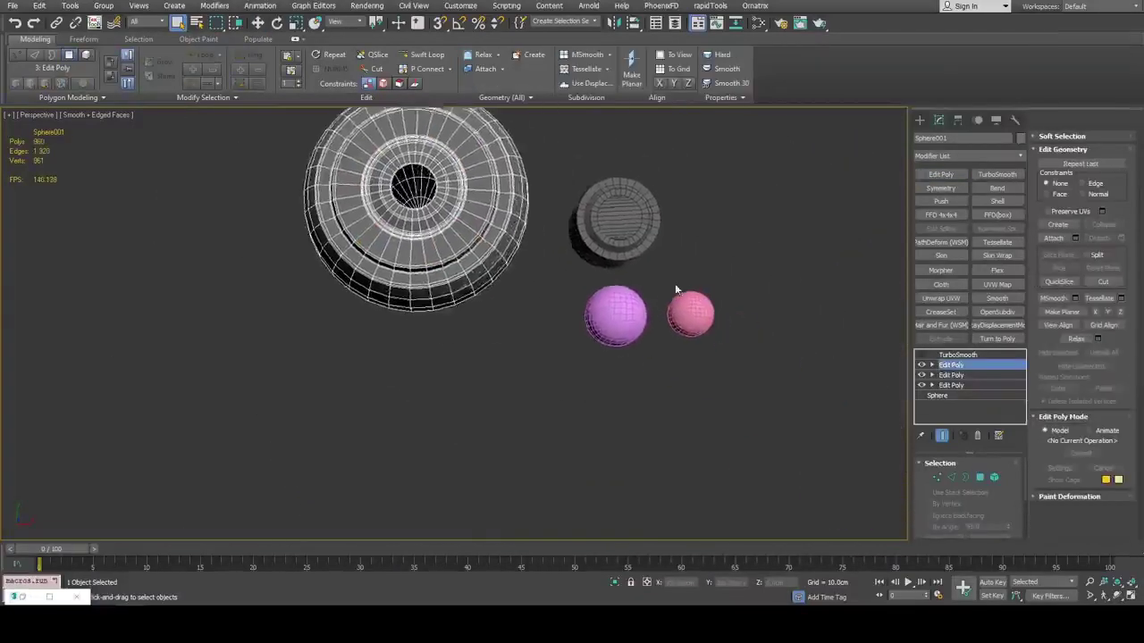
scroll(674, 283, up, 5)
click(579, 337)
click(580, 336)
scroll(572, 334, up, 4)
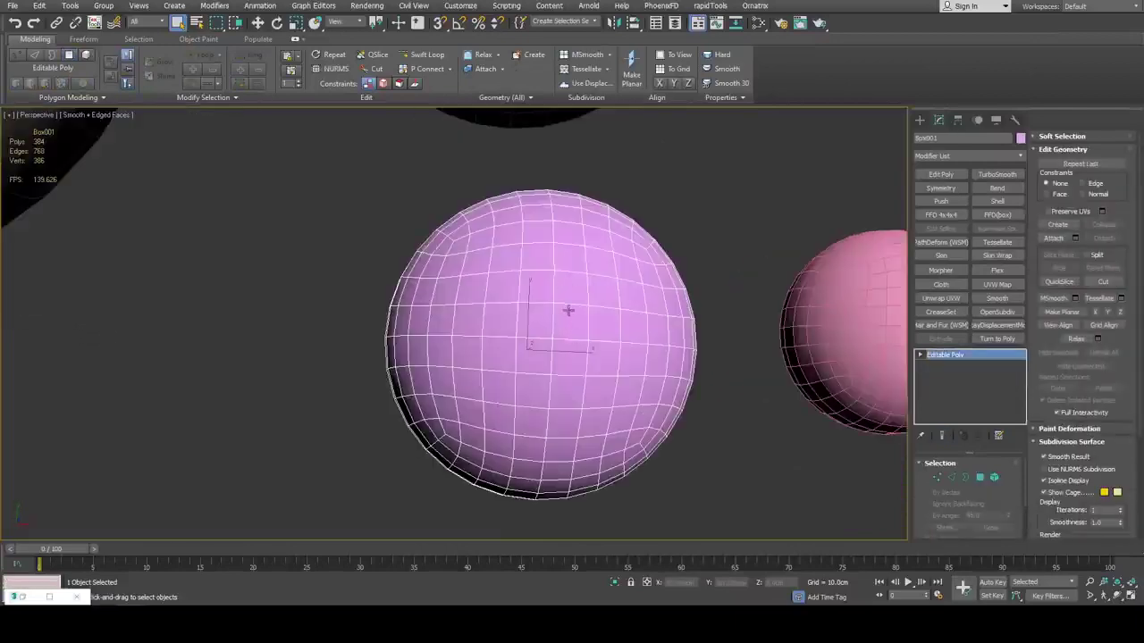
scroll(568, 310, down, 6)
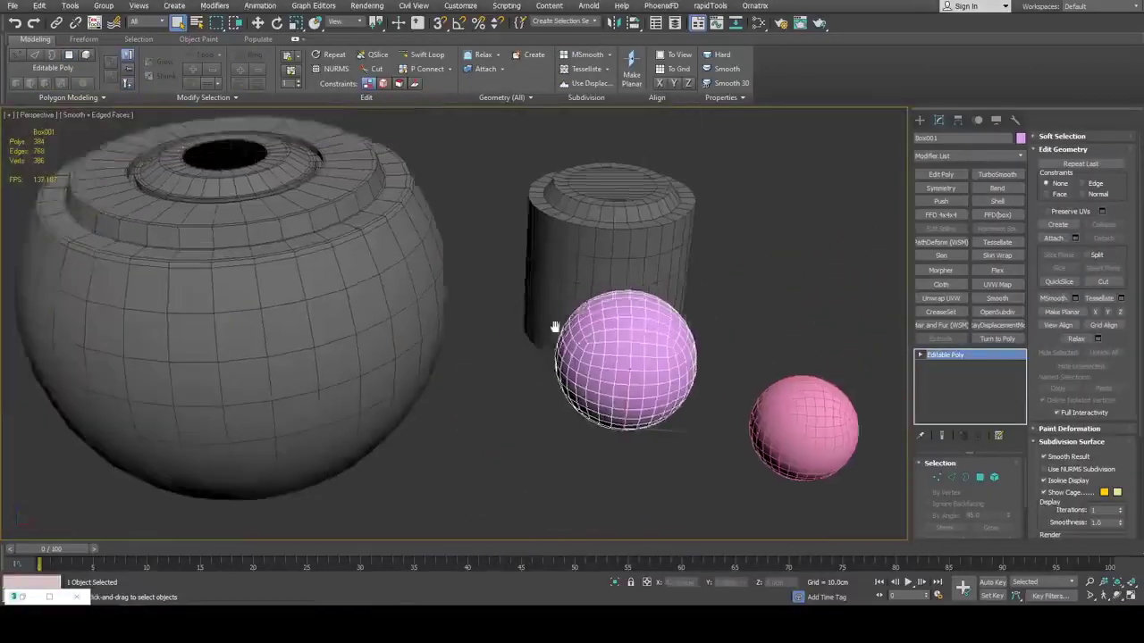
middle_drag(649, 368, 617, 255)
click(941, 174)
scroll(783, 387, up, 5)
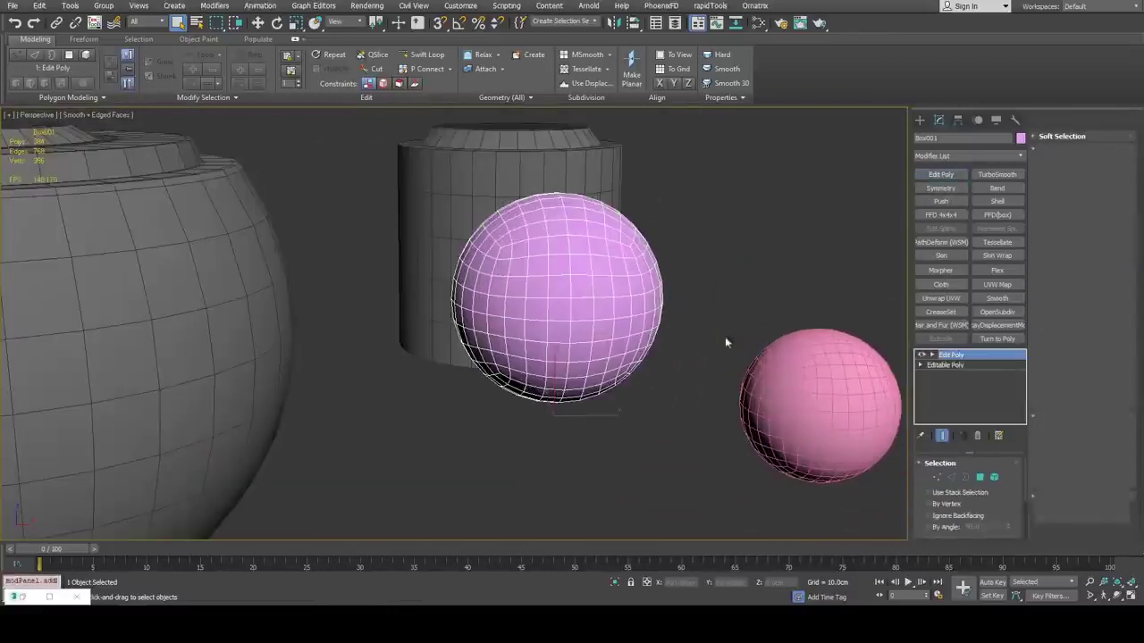
Delete all polygons in the lower half of the purple quad ball, leaving a hemisphere
key(4)
alt+middle_drag(707, 321, 707, 298)
drag(565, 386, 412, 306)
key(Delete)
scroll(605, 324, up, 5)
Select the hemisphere's open border edge loop to check its edge count and leave edge editing
key(2)
alt+middle_drag(615, 330, 655, 382)
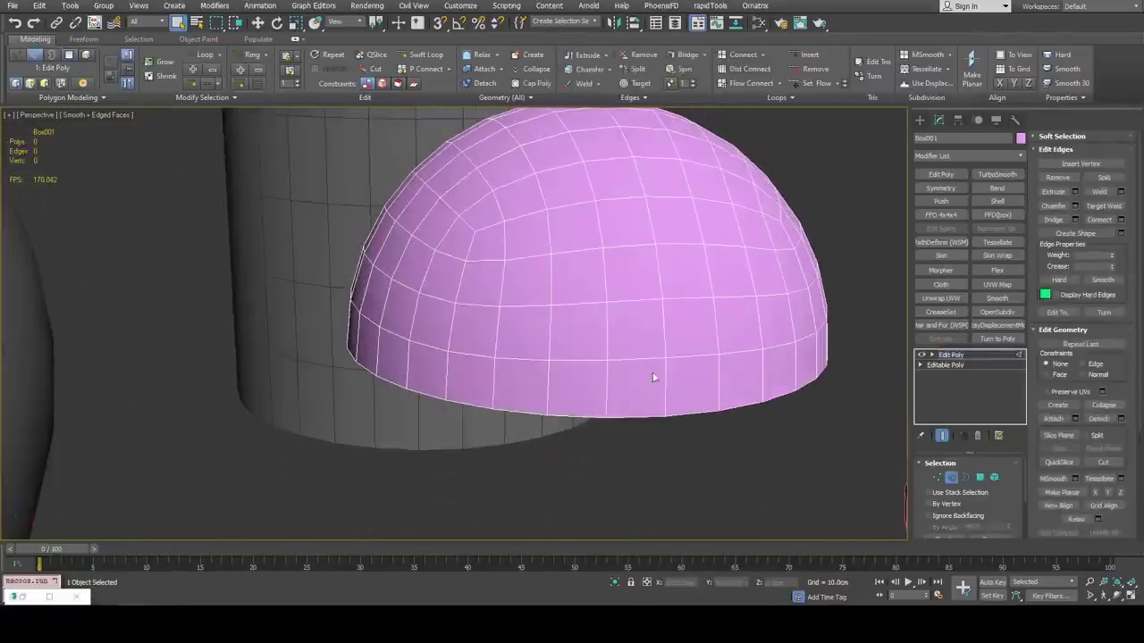
double_click(645, 415)
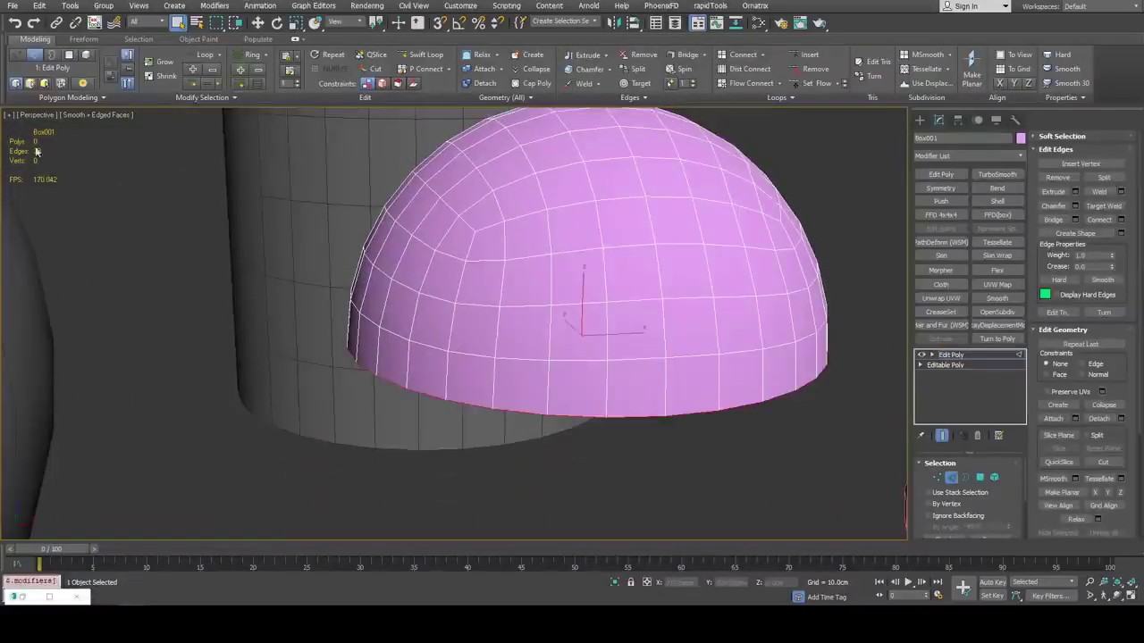
scroll(393, 205, down, 6)
key(2)
Align the hemisphere with the large sphere's centre and raise it above the dome's hole
middle_drag(308, 207, 684, 286)
key(alt+a)
click(500, 284)
scroll(429, 308, down, 3)
middle_drag(420, 308, 480, 329)
drag(463, 316, 471, 249)
scroll(479, 248, up, 4)
Attach the hemisphere to the large sphere within its uppermost Edit Poly modifier
click(560, 262)
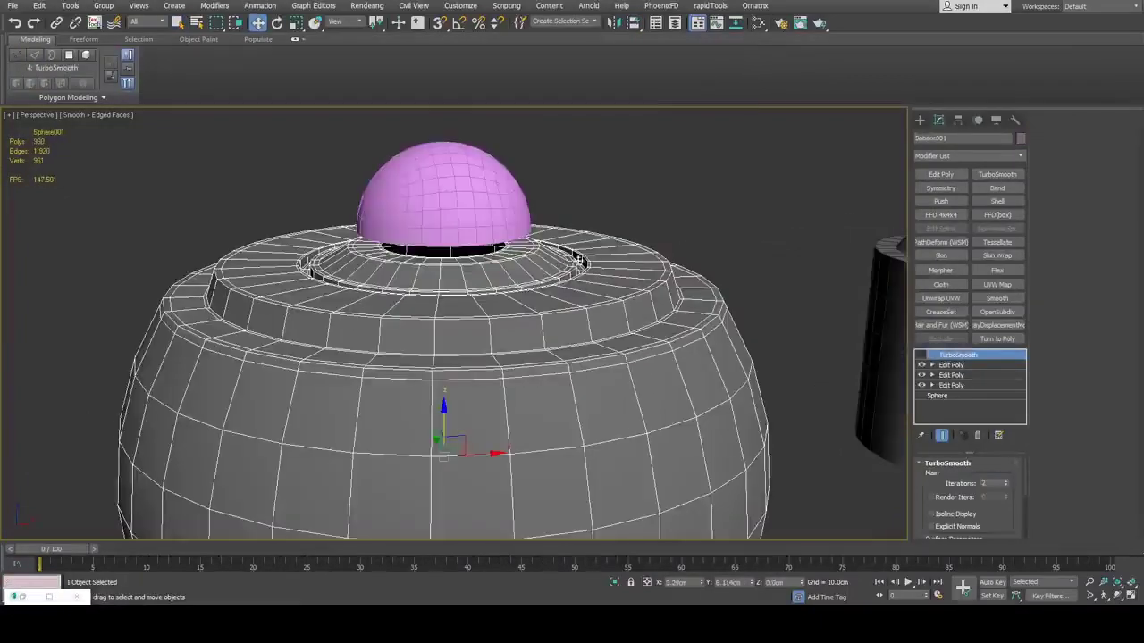
click(956, 365)
click(1054, 238)
click(472, 205)
right_click(590, 179)
alt+middle_drag(578, 190, 566, 178)
Select all vertices of the attached hemisphere and scale it down to roughly fit the hole's width
key(1)
drag(372, 166, 590, 279)
scroll(589, 279, up, 3)
key(r)
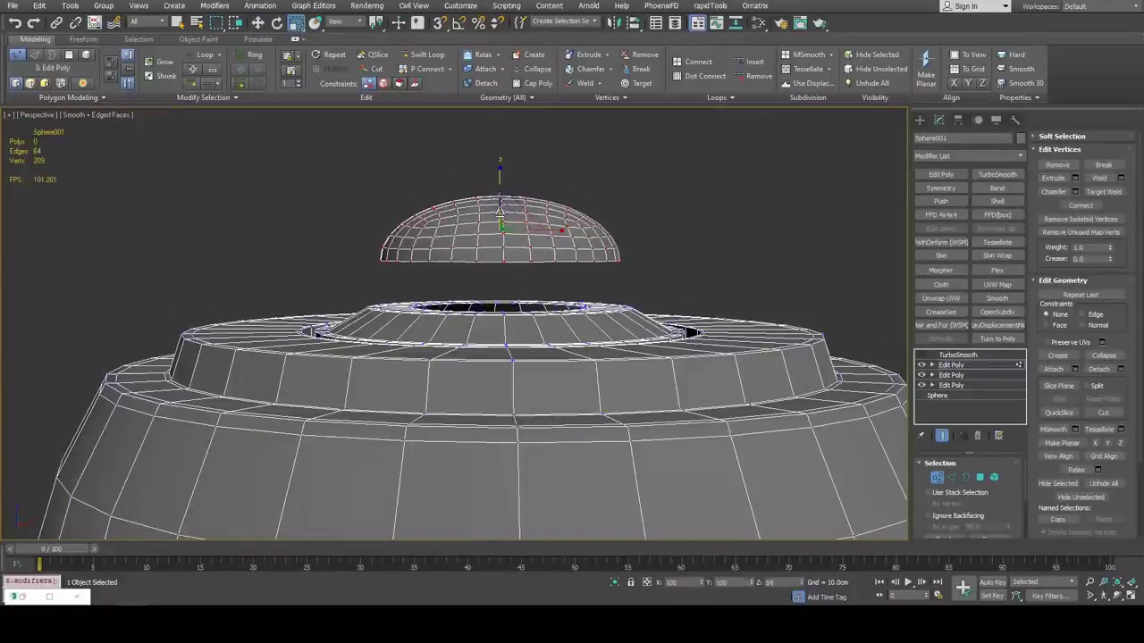
drag(500, 180, 502, 191)
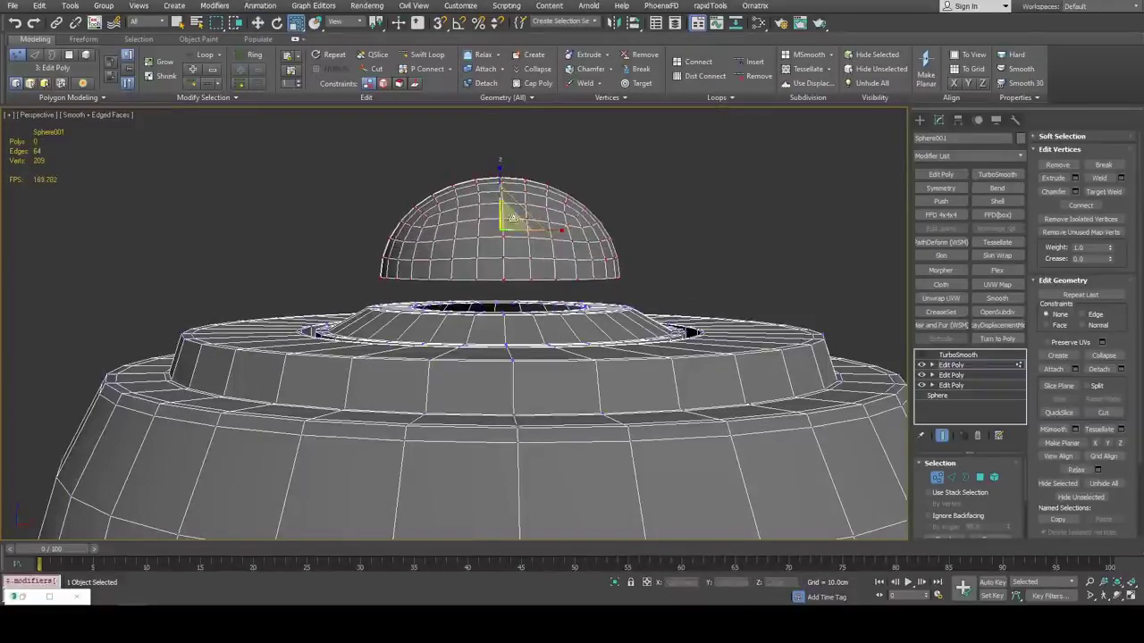
alt+middle_drag(509, 190, 521, 208)
drag(516, 177, 514, 238)
scroll(524, 206, up, 5)
Lower the hemisphere over the hole and try moving it onto the hole's border with snapping on
key(w)
alt+middle_drag(586, 291, 667, 297)
middle_drag(655, 257, 684, 291)
alt+middle_drag(567, 259, 584, 277)
scroll(585, 282, up, 3)
alt+middle_drag(628, 360, 641, 327)
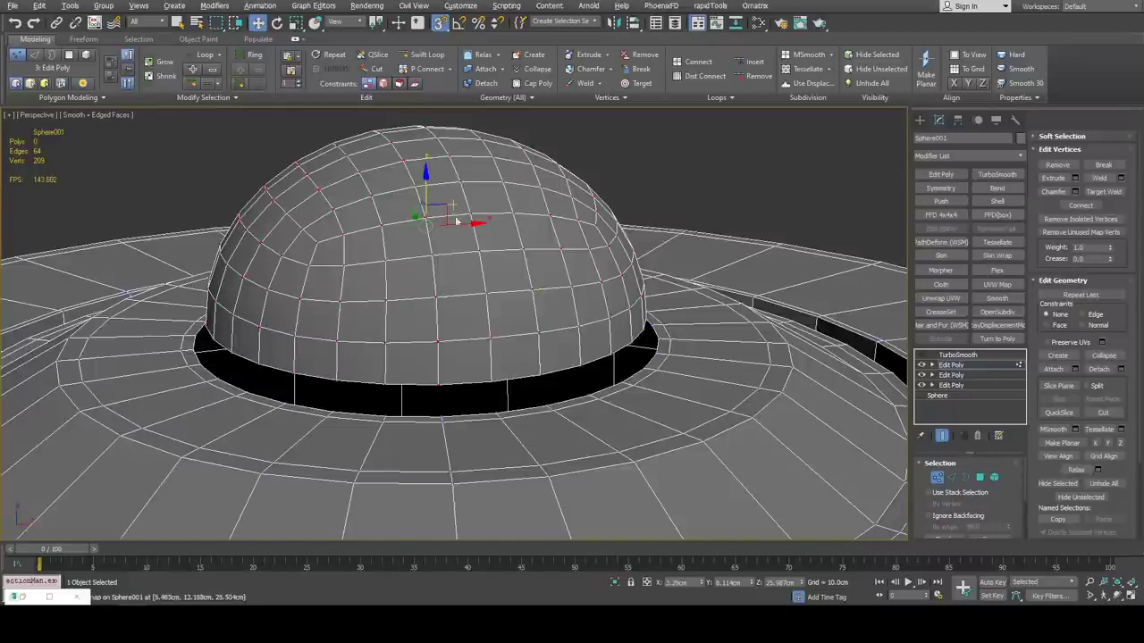
alt+middle_drag(563, 329, 559, 355)
key(ctrl+a)
scroll(578, 335, up, 2)
drag(560, 356, 561, 355)
scroll(563, 352, down, 1)
Raise the hemisphere clear of the hole and snap a vertex of its lower rim onto the hole's border
middle_drag(411, 170, 420, 200)
key(s)
drag(430, 179, 430, 108)
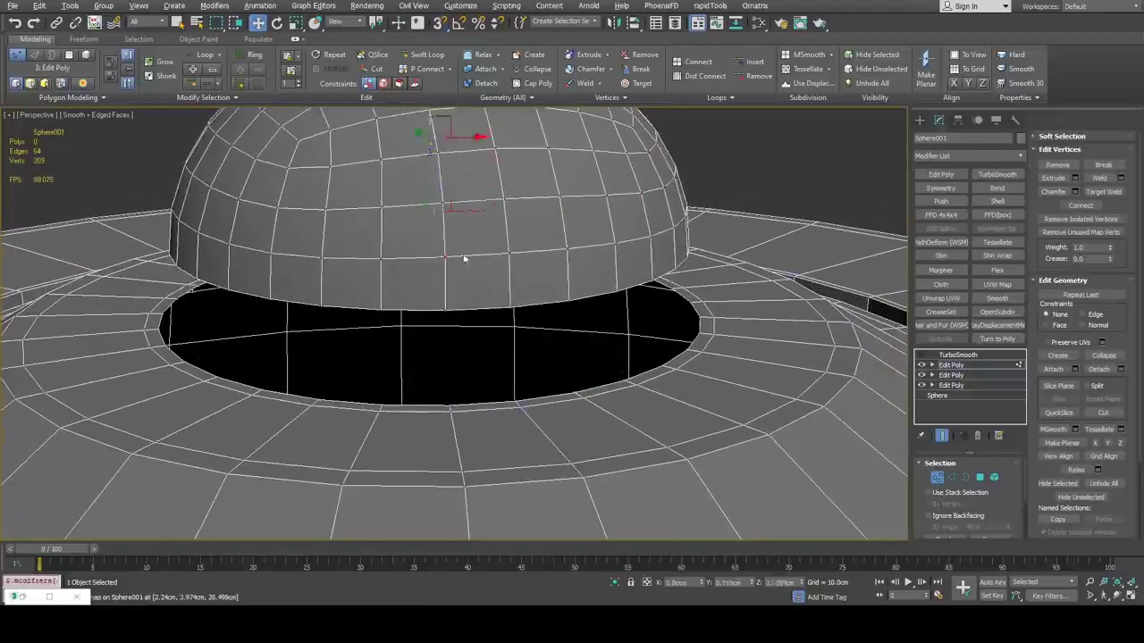
key(s)
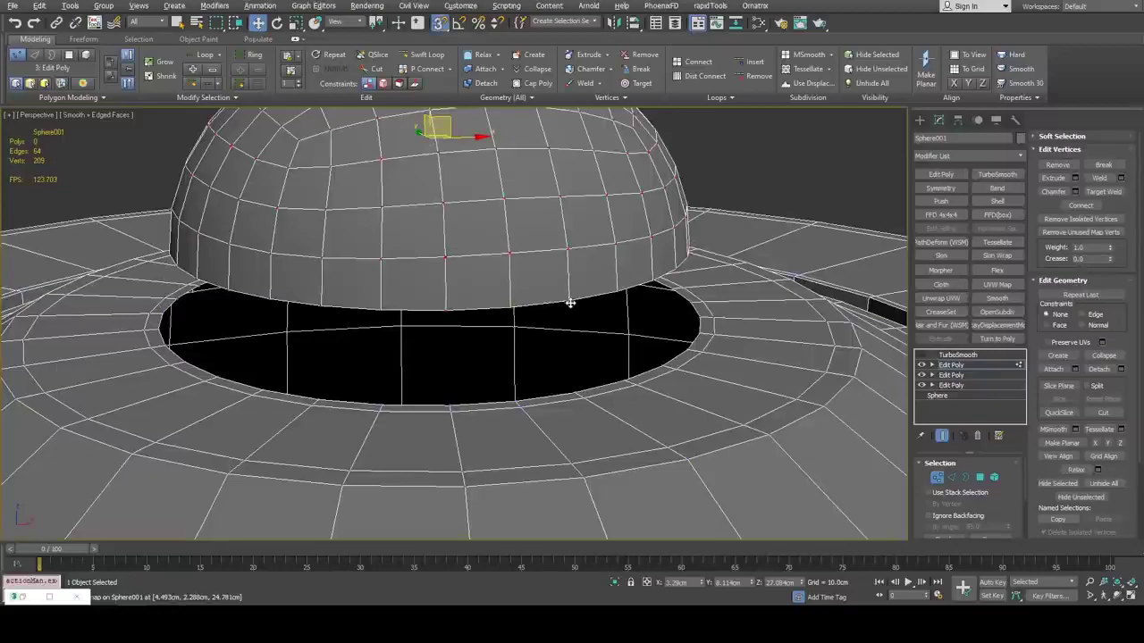
drag(579, 313, 578, 389)
middle_drag(385, 311, 640, 316)
scroll(641, 316, down, 3)
key(z)
alt+middle_drag(643, 224, 653, 299)
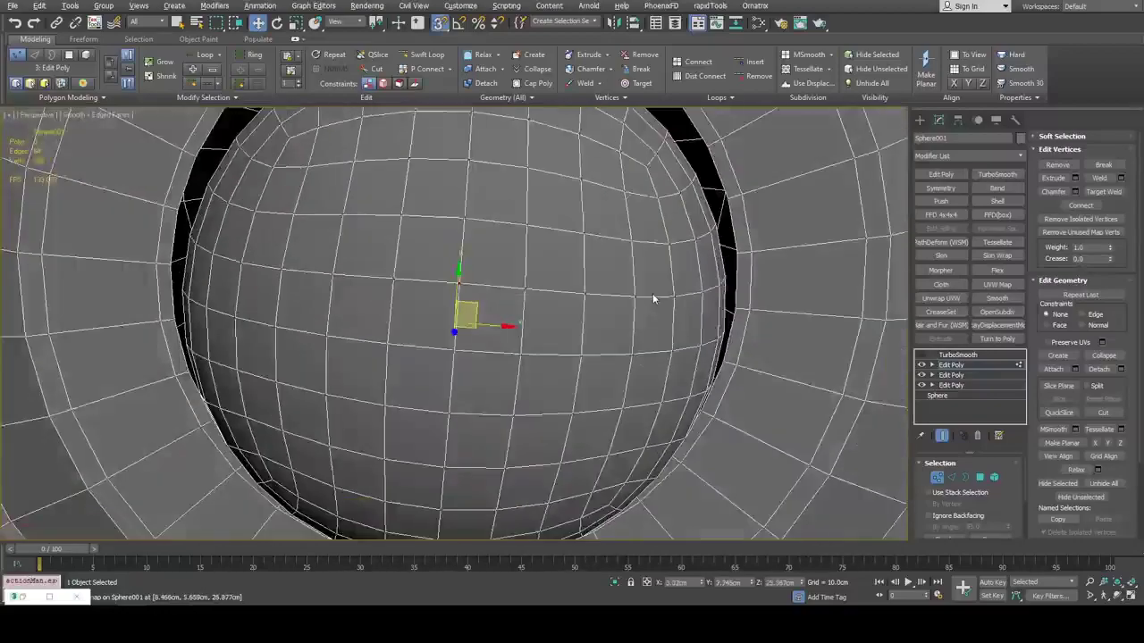
Select all vertices of the hemisphere and snap it downward so its lower rim reaches the hole's border
scroll(653, 299, down, 8)
alt+middle_drag(666, 196, 626, 263)
scroll(624, 264, up, 4)
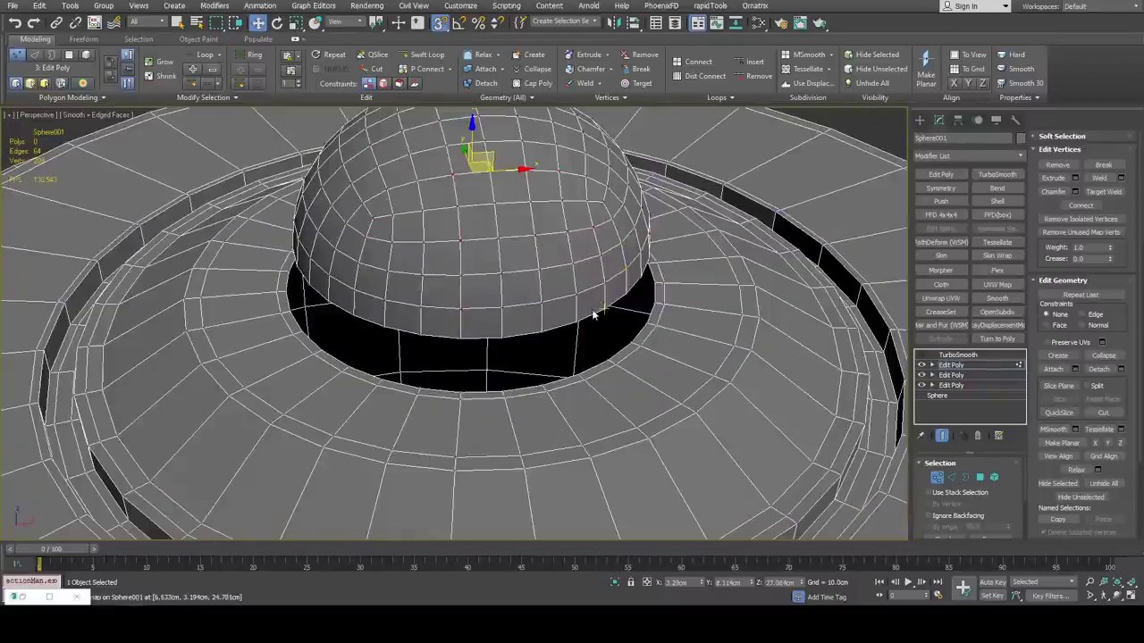
middle_drag(591, 316, 572, 287)
scroll(581, 287, up, 3)
alt+middle_drag(453, 144, 463, 187)
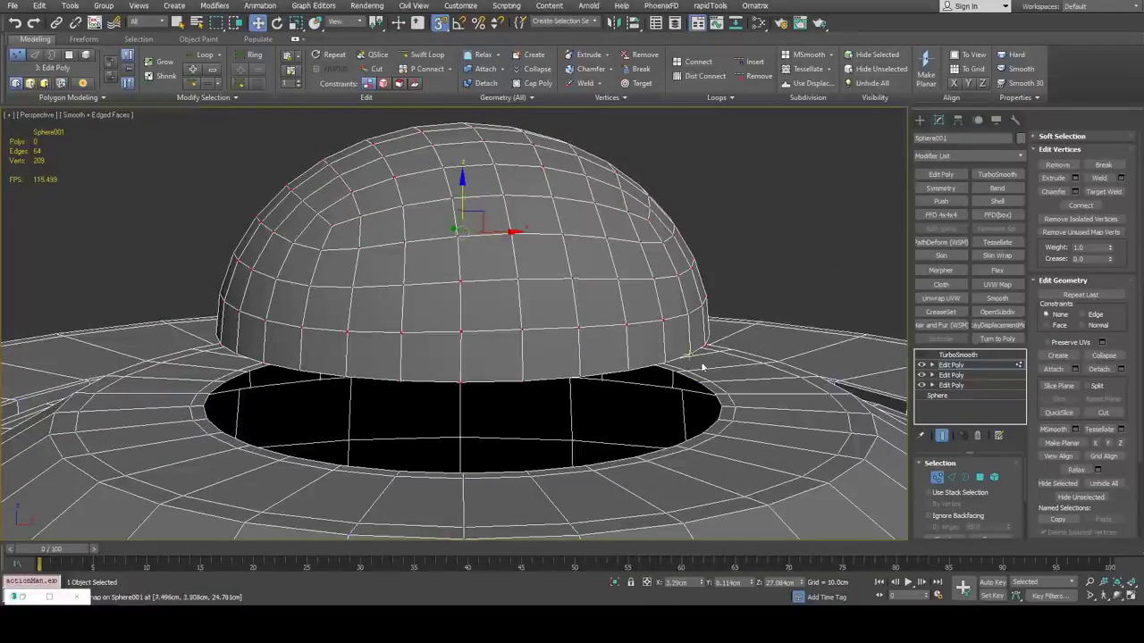
middle_drag(675, 364, 659, 319)
middle_drag(530, 254, 585, 283)
click(502, 268)
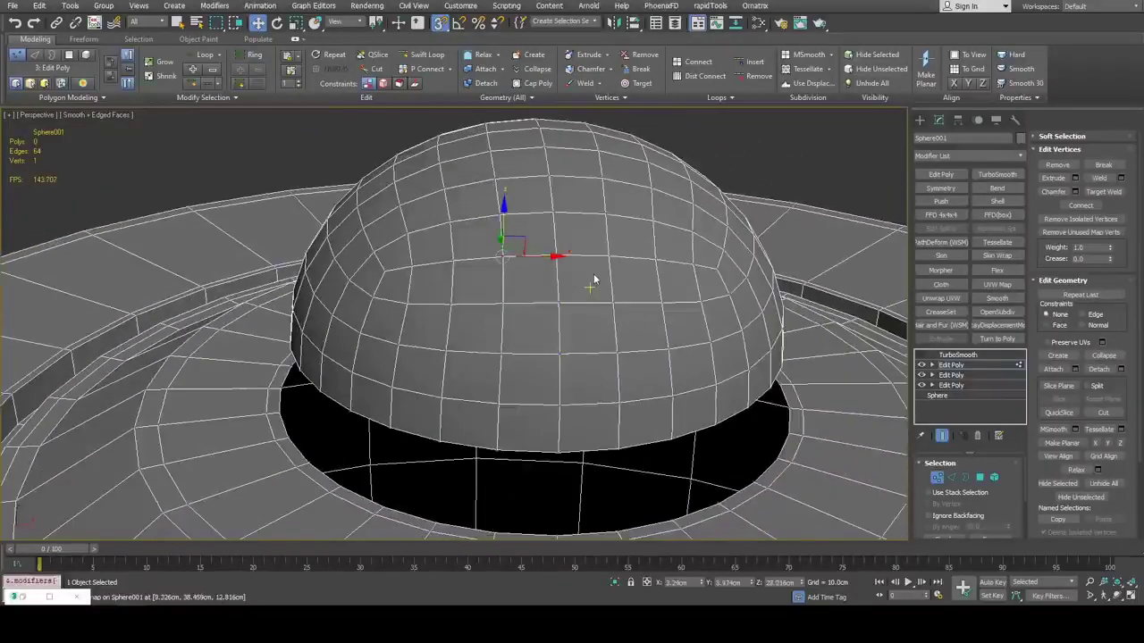
key(ctrl+a)
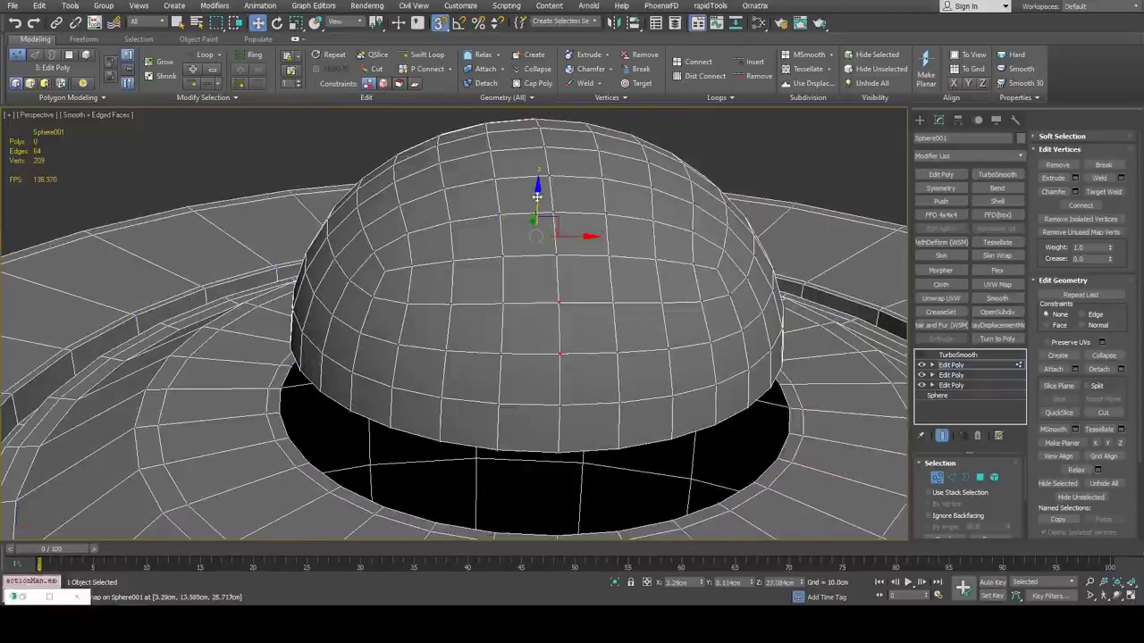
alt+middle_drag(533, 217, 589, 281)
alt+middle_drag(728, 435, 677, 349)
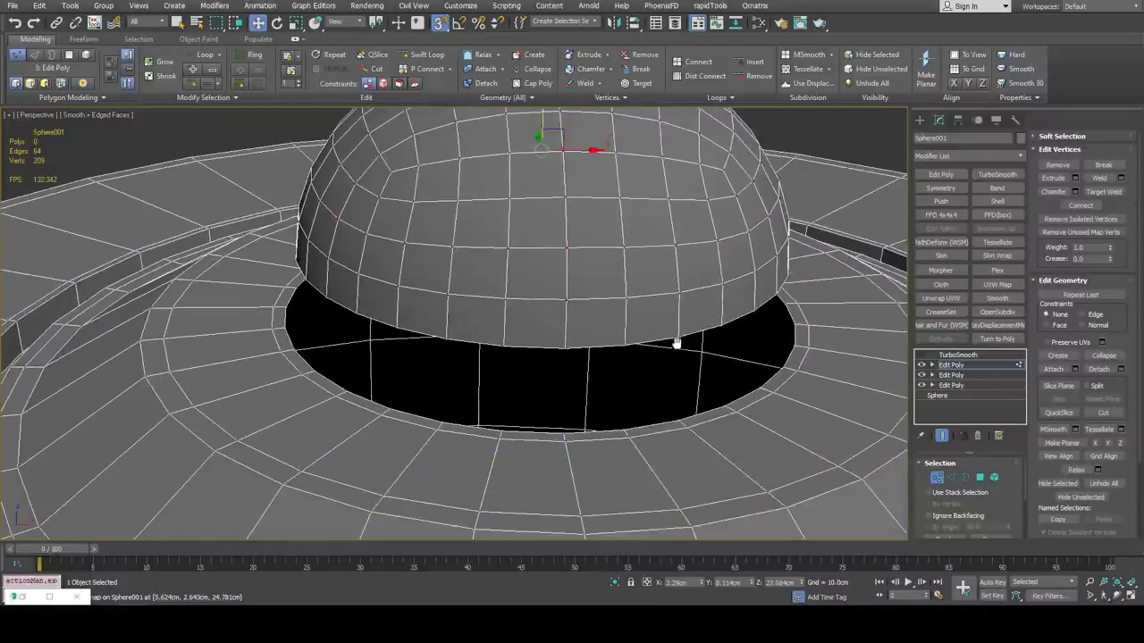
drag(623, 344, 626, 424)
scroll(703, 398, down, 3)
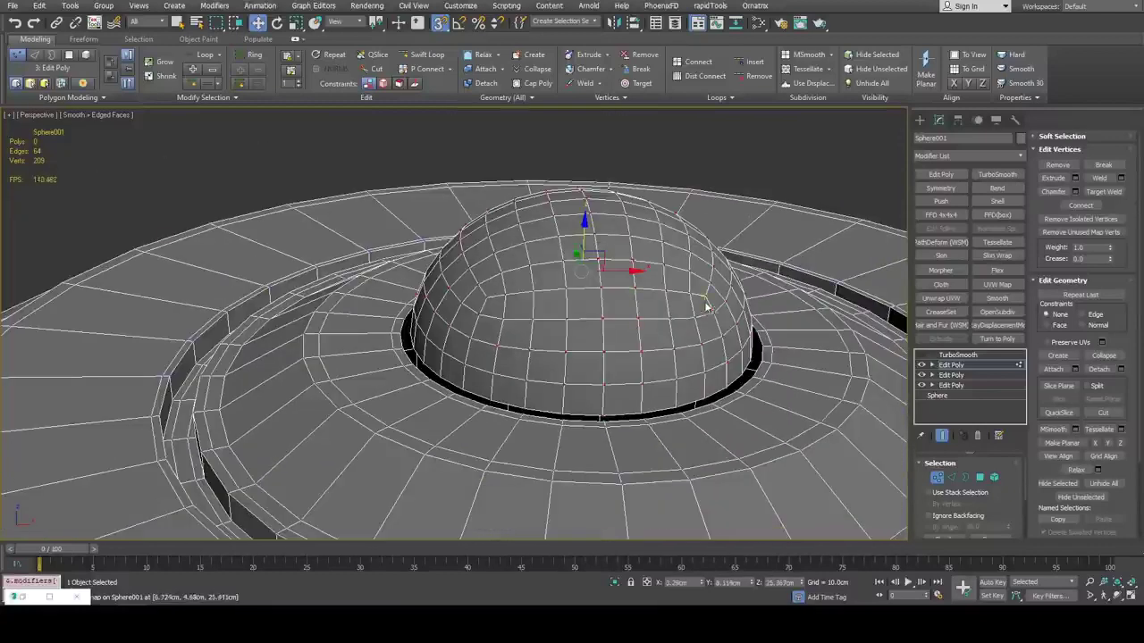
Fine-tune the hemisphere's scale and position so only a narrow, even gap remains around the hole's border
scroll(649, 309, up, 3)
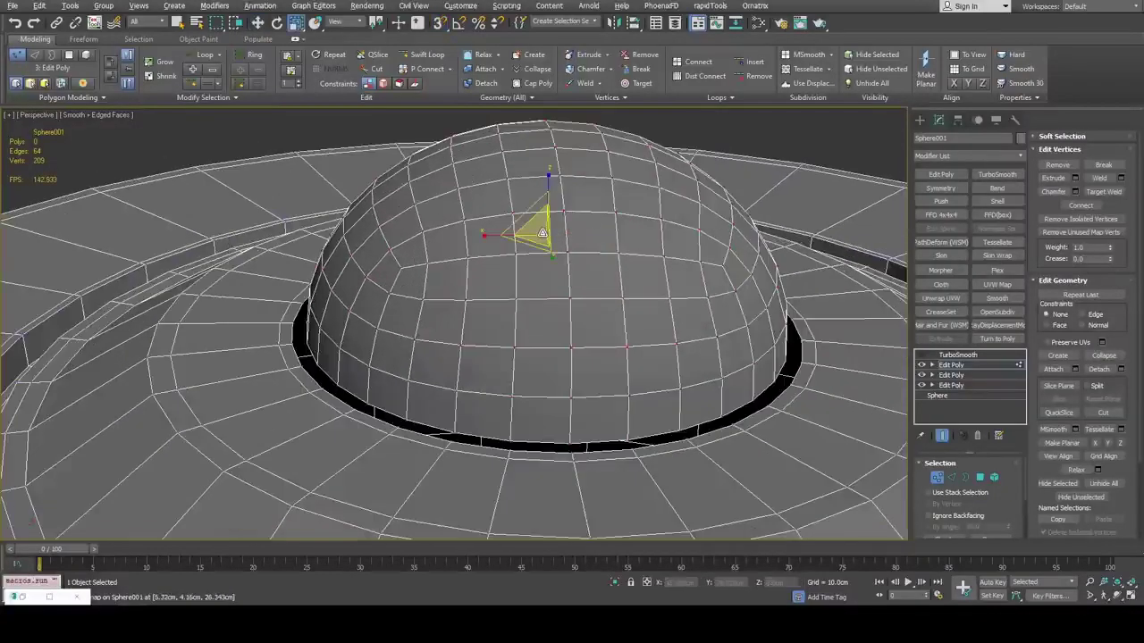
scroll(599, 402, up, 5)
key(w)
drag(571, 390, 579, 390)
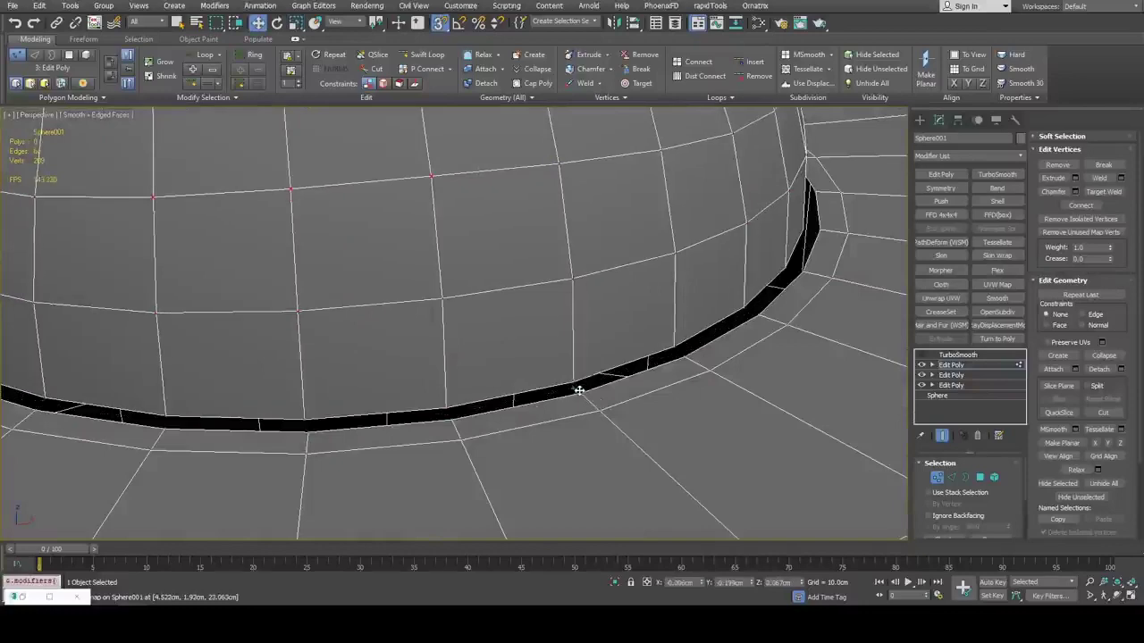
scroll(611, 370, down, 4)
scroll(651, 347, up, 4)
Bridge the selected edges of the hemisphere's rim and the hole's border all at once, checking the bridge in see-through display
key(2)
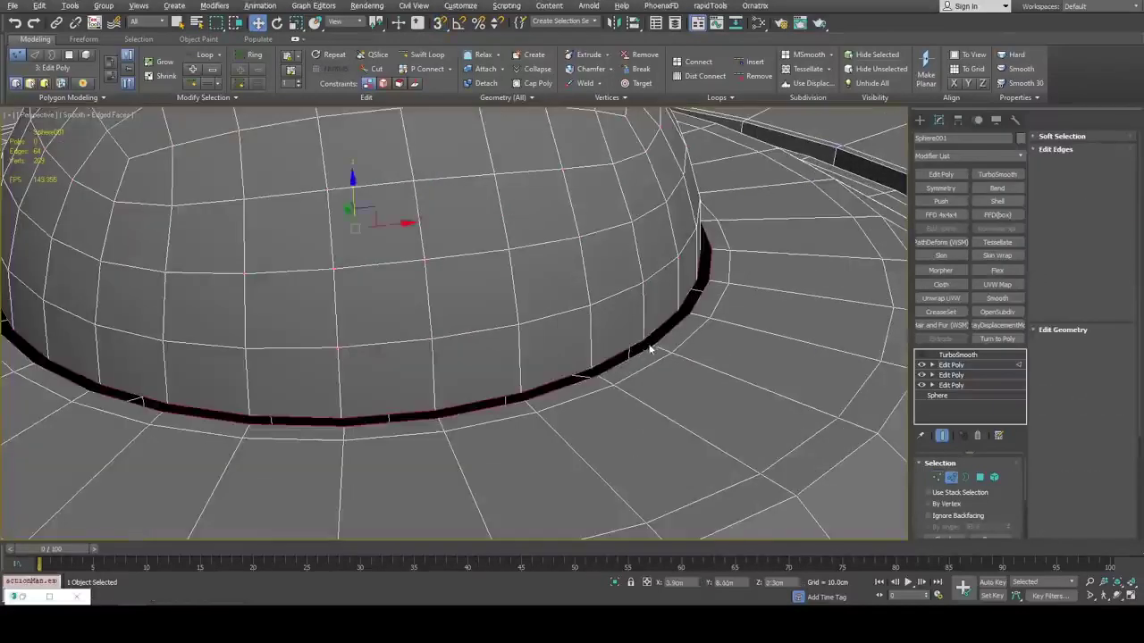
key(q)
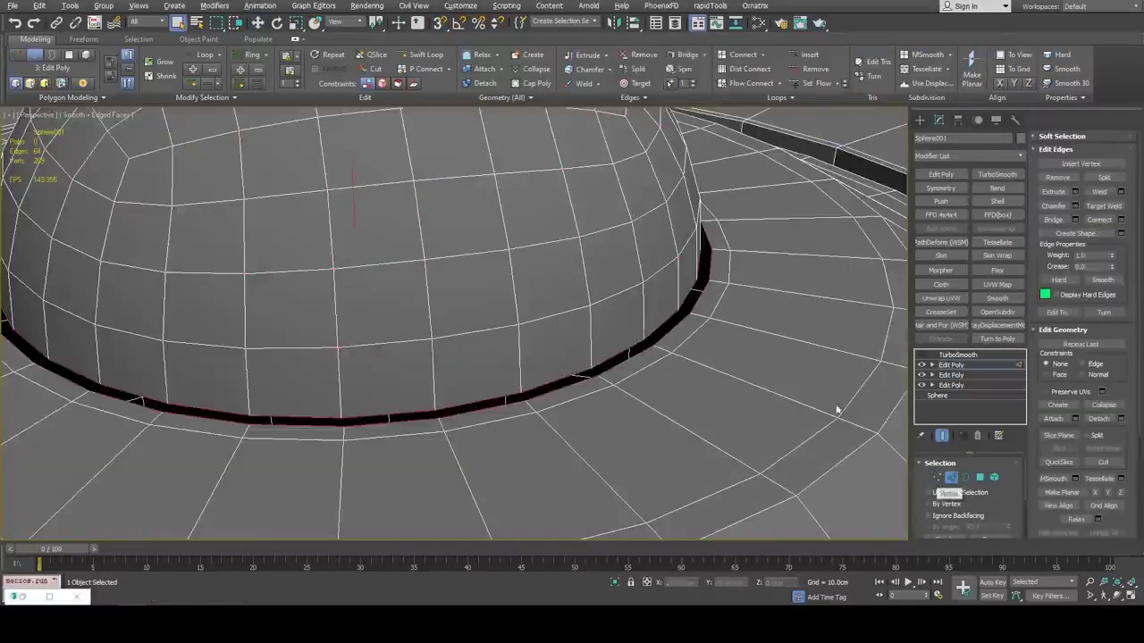
alt+middle_drag(805, 382, 730, 378)
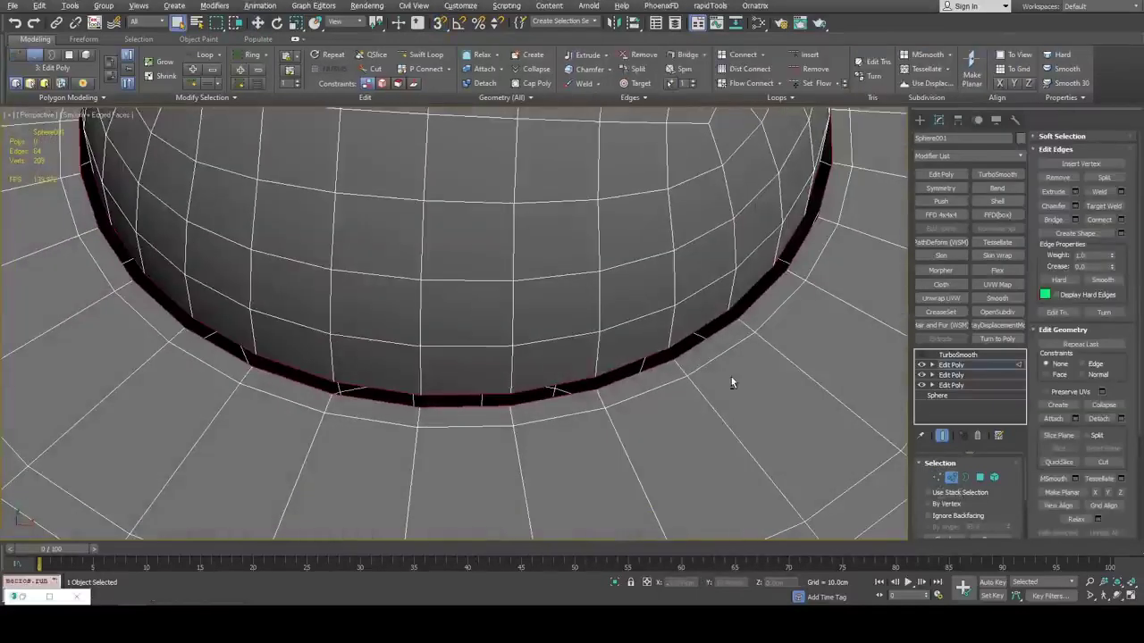
click(1058, 222)
alt+middle_drag(663, 350, 631, 324)
key(alt+x)
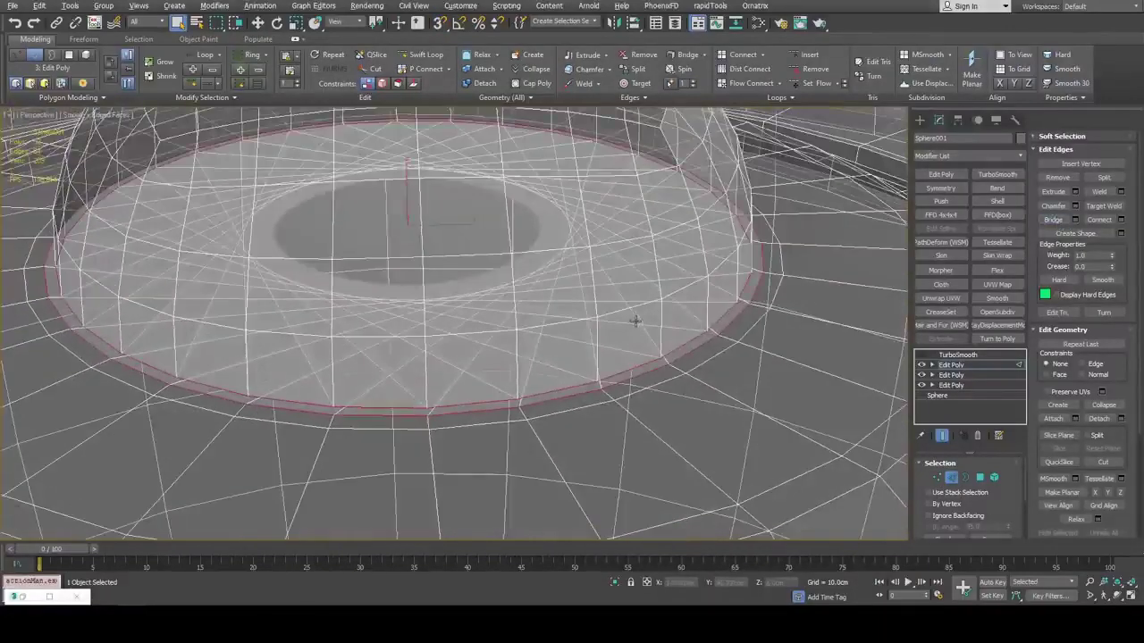
alt+middle_drag(677, 330, 692, 145)
scroll(672, 284, down, 4)
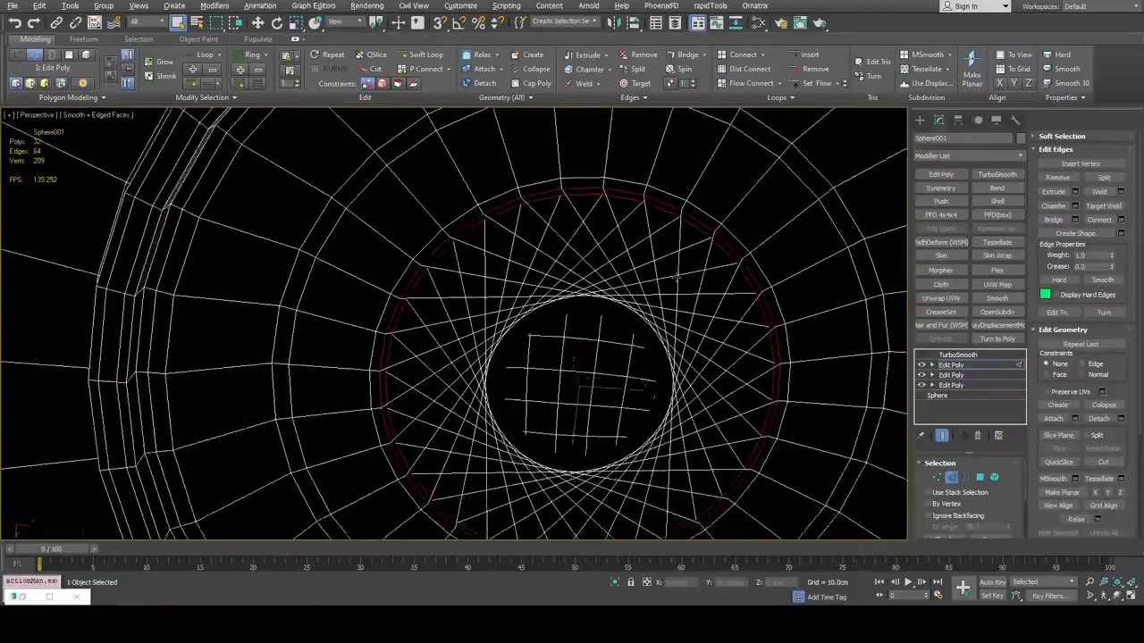
mouse_move(672, 284)
alt+middle_down()
mouse_move(641, 286)
mouse_move(638, 235)
mouse_move(661, 224)
mouse_move(664, 408)
mouse_move(660, 388)
alt+middle_up()
scroll(585, 283, up, 4)
scroll(674, 388, down, 8)
Leave edge editing and clone the bridged sphere to a spot beside the cylinder
key(2)
key(w)
middle_drag(736, 430, 727, 418)
scroll(534, 333, down, 5)
shift+drag(499, 336, 845, 313)
click(581, 351)
Examine how the bridge polygons run beneath the hemisphere on the cloned sphere
key(z)
alt+middle_drag(645, 279, 636, 183)
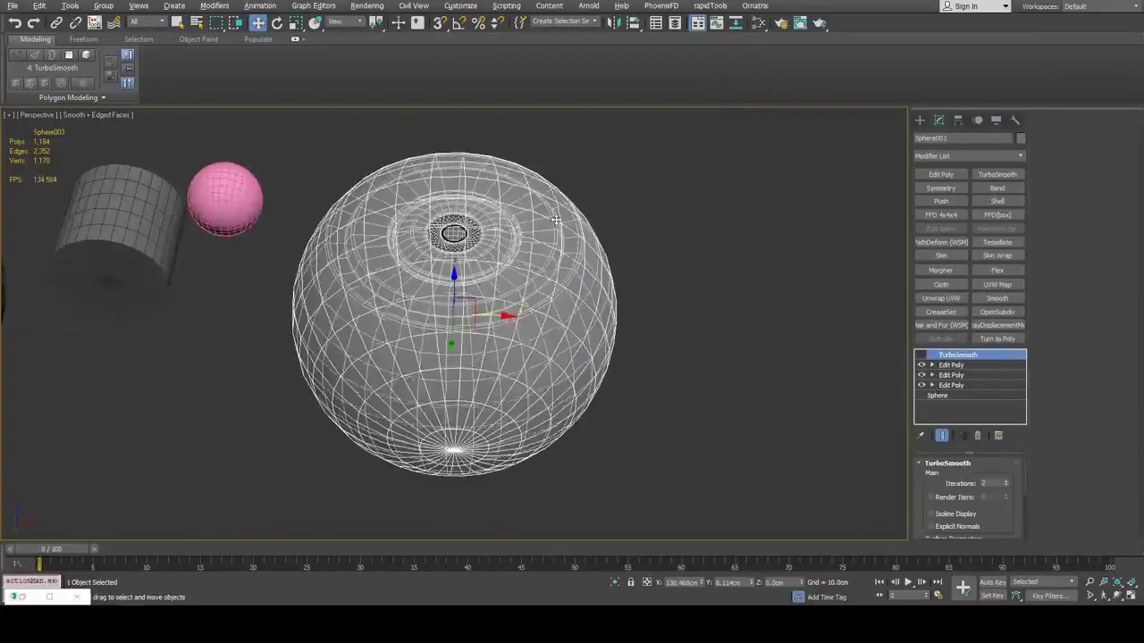
scroll(496, 260, up, 8)
scroll(496, 259, up, 2)
middle_drag(496, 259, 682, 68)
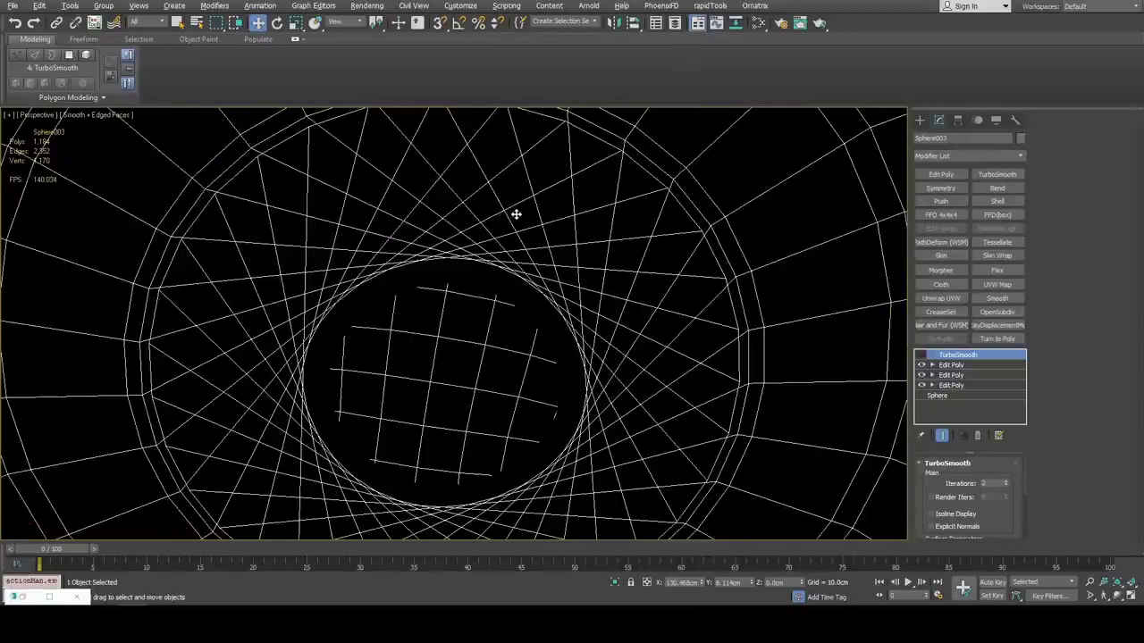
middle_drag(521, 261, 564, 308)
scroll(573, 240, down, 2)
scroll(574, 239, down, 4)
middle_drag(606, 250, 608, 273)
scroll(610, 272, up, 5)
middle_drag(635, 334, 549, 269)
scroll(548, 270, up, 6)
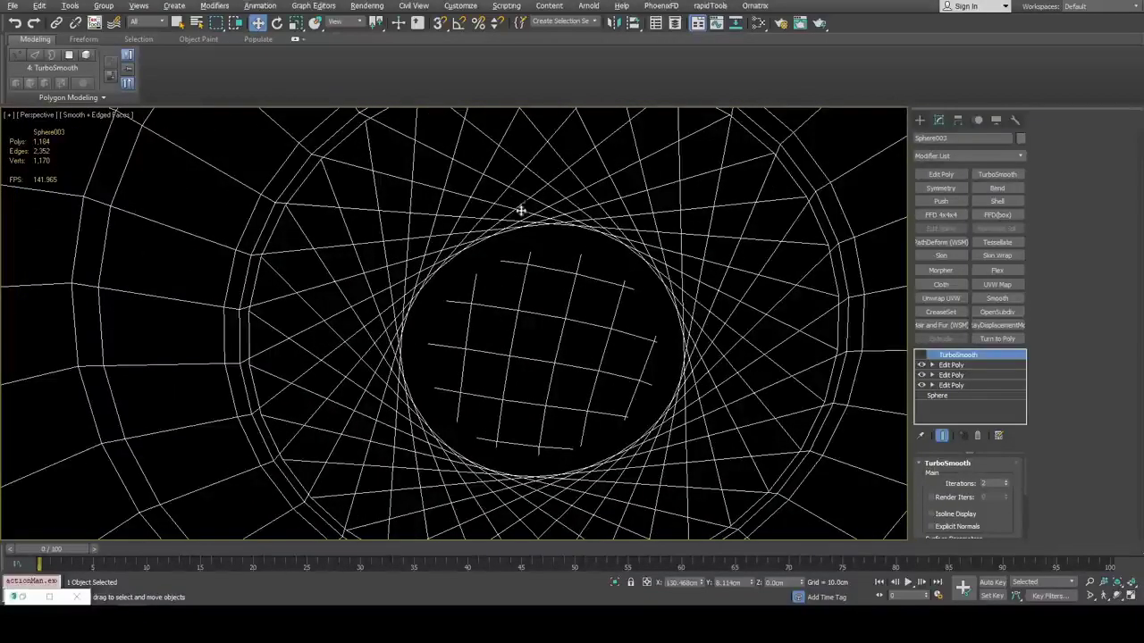
scroll(541, 205, down, 8)
scroll(560, 369, down, 4)
Select the original sphere and remove its faulty bridge polygons within the uppermost Edit Poly modifier
alt+middle_drag(540, 275, 728, 227)
click(518, 283)
scroll(482, 285, up, 4)
alt+middle_drag(482, 285, 574, 286)
scroll(478, 235, up, 7)
key(alt+x)
scroll(574, 285, up, 3)
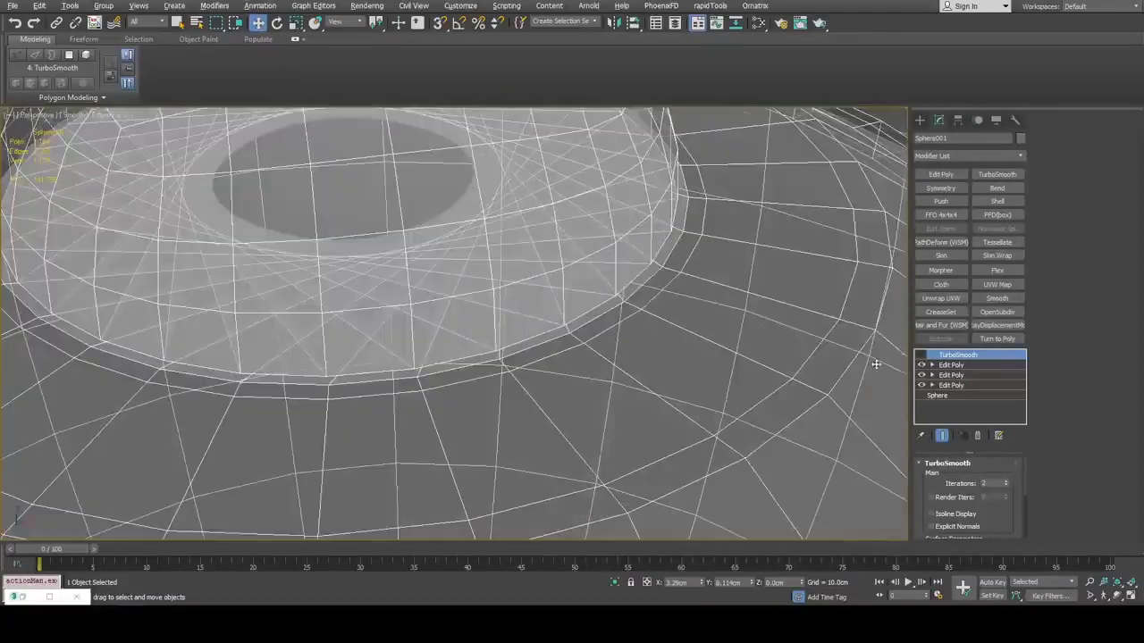
click(949, 365)
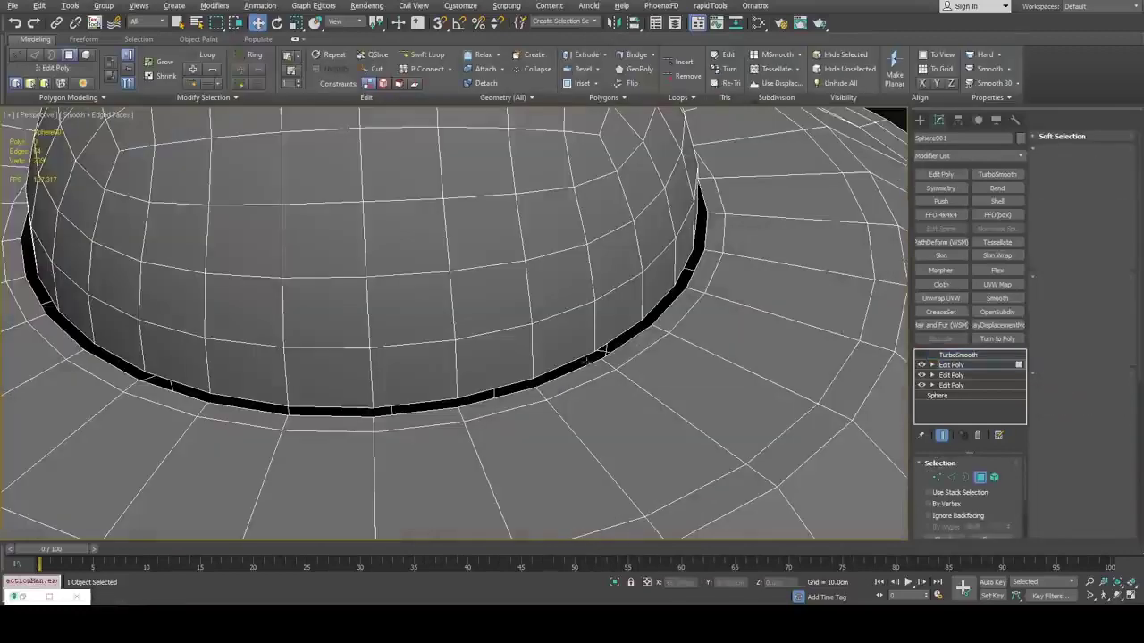
Bridge a single pair of facing edges between the hemisphere's rim and the hole's border, checking it in see-through display
key(2)
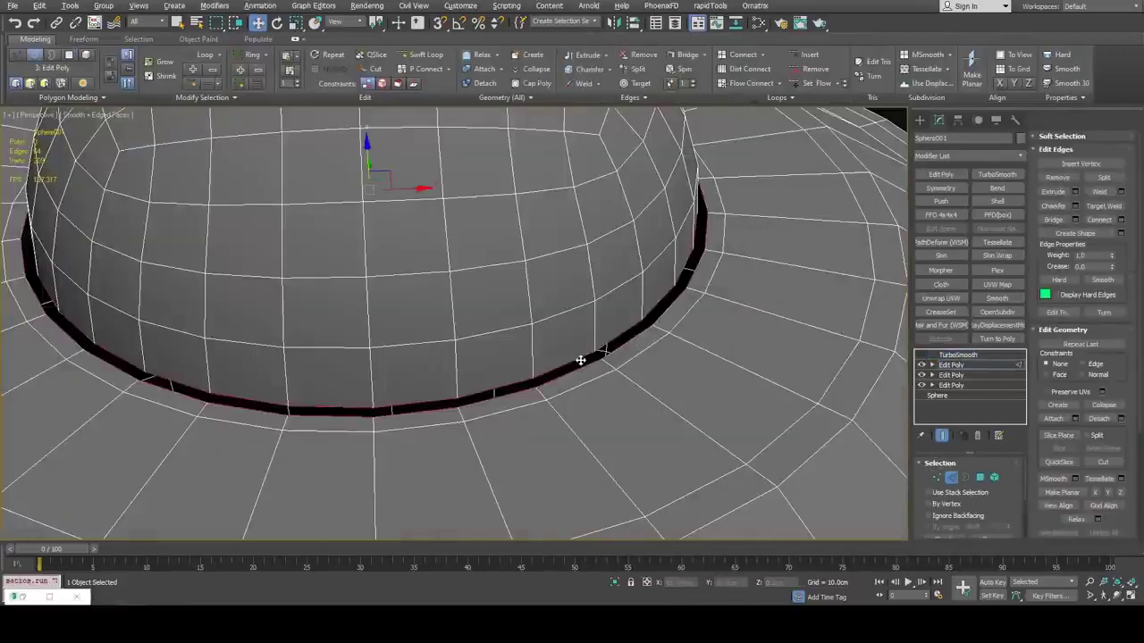
key(alt+b)
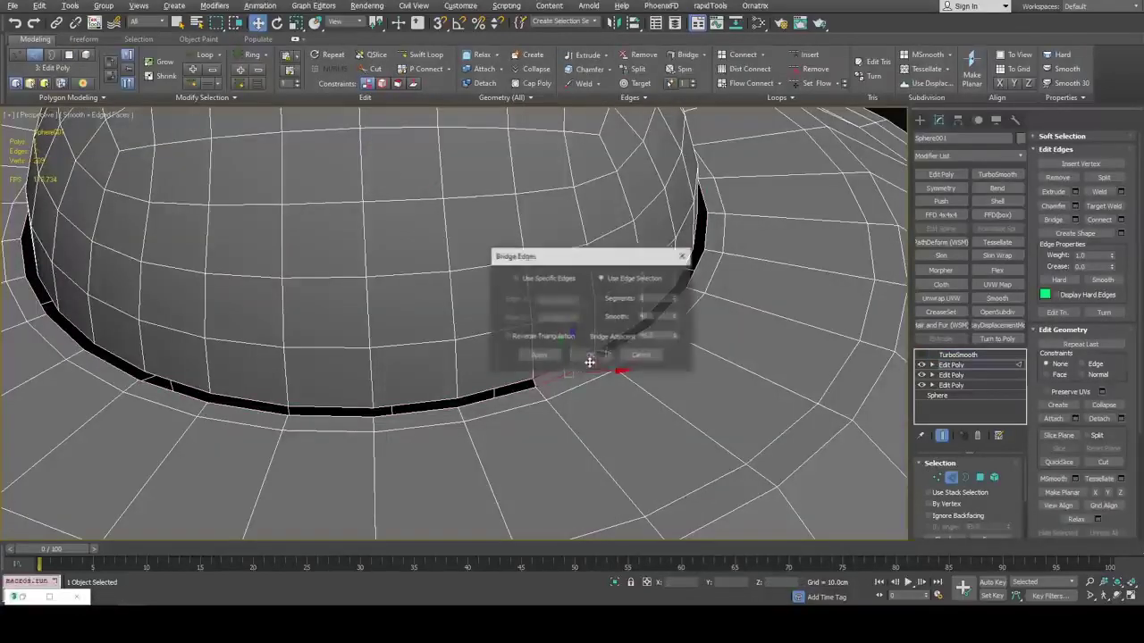
click(592, 356)
middle_drag(561, 357, 596, 284)
scroll(596, 285, up, 4)
key(alt+x)
alt+drag(591, 260, 633, 358)
key(alt+x)
scroll(626, 361, down, 4)
Bridge all remaining edges between the hemisphere's rim and the hole's border with 1 segment, and finish edge editing
key(shift+ctrl+b)
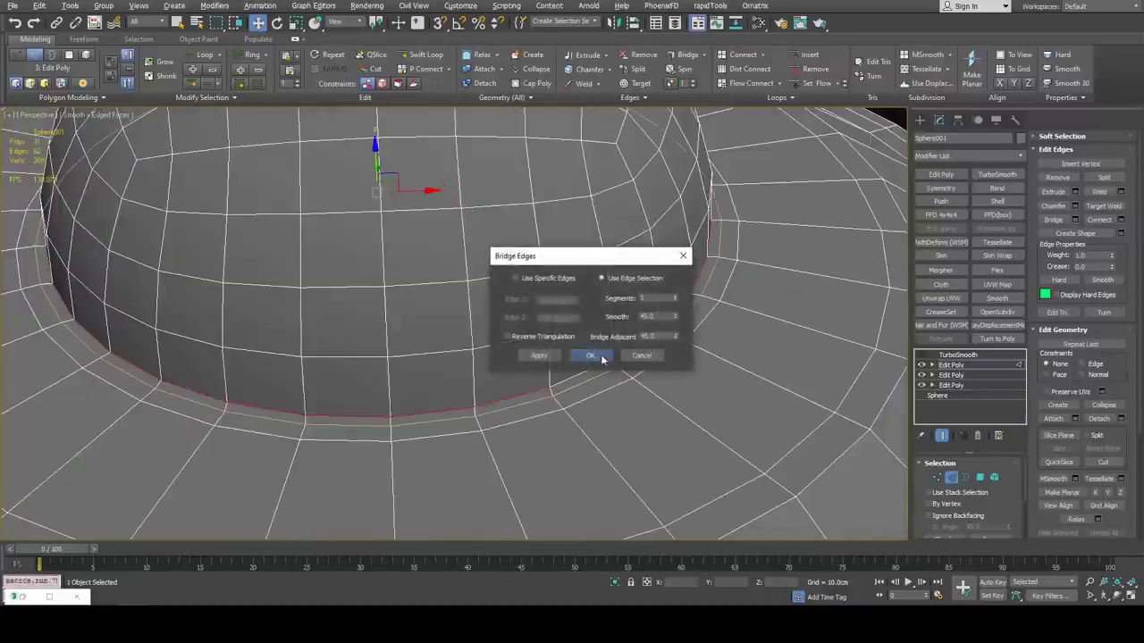
click(602, 356)
key(alt+x)
alt+middle_drag(602, 356, 623, 335)
key(alt+x)
alt+middle_drag(724, 259, 659, 312)
key(2)
Turn on the sphere's TurboSmooth modifier and display the surface without edged faces
scroll(658, 324, down, 4)
key(F4)
key(F4)
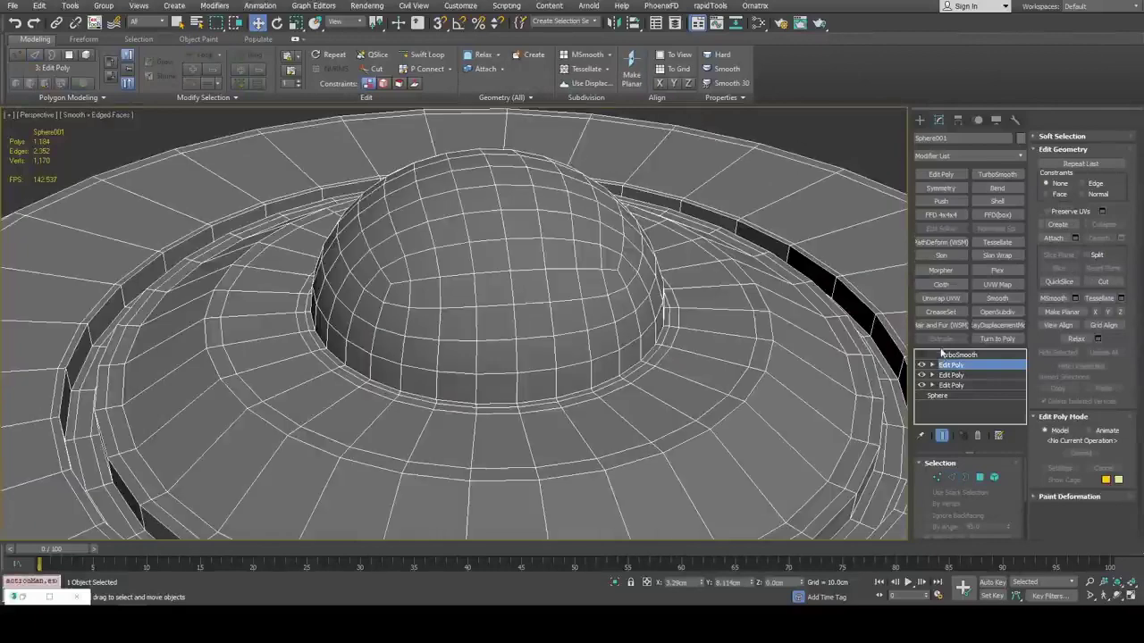
click(947, 355)
key(F4)
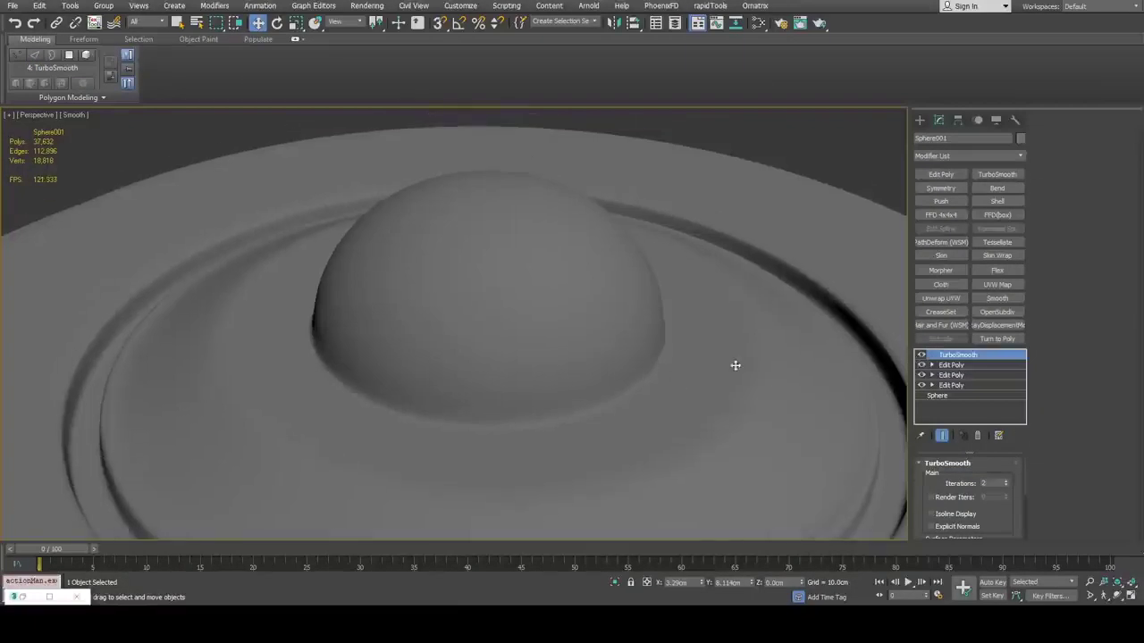
alt+middle_drag(734, 364, 744, 343)
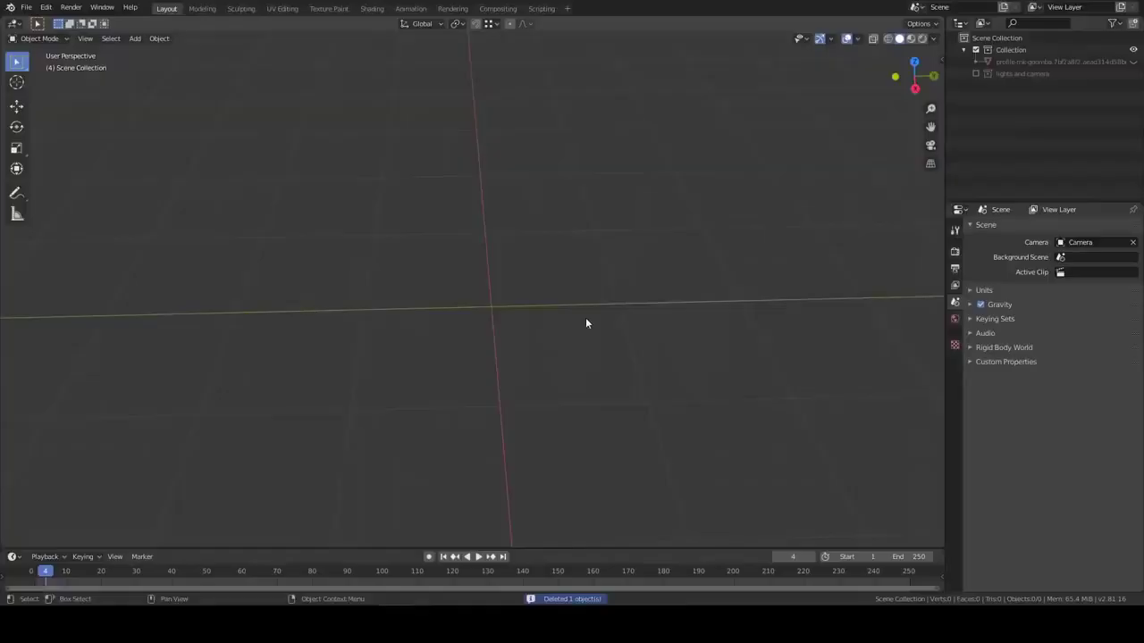
Switch to Blender and add a cube mesh to the empty scene
middle_drag(585, 317, 622, 304)
key(shift+a)
mouse_move(604, 304)
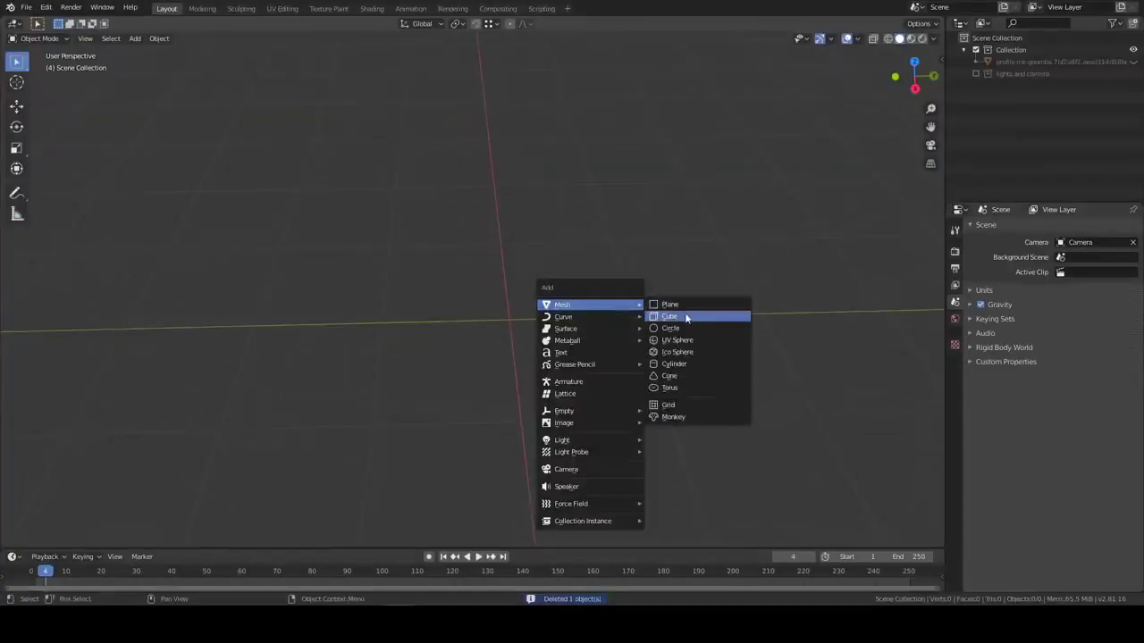
click(686, 318)
middle_drag(648, 318, 658, 306)
Enter edit mode on the cube and subdivide all of its edges
key(Tab)
mouse_move(684, 268)
middle_down()
mouse_move(723, 234)
mouse_move(669, 270)
middle_up()
right_click(572, 273)
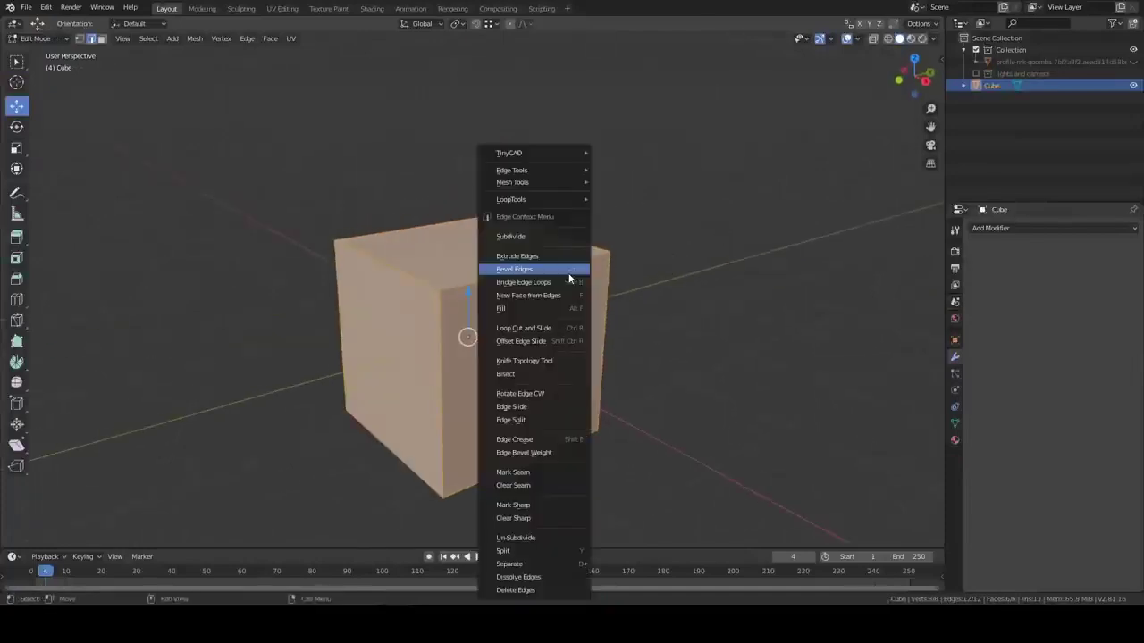
click(529, 236)
Set the subdivision to 7 cuts with a smoothness of 1.000 to round the cube into a quad sphere
click(80, 537)
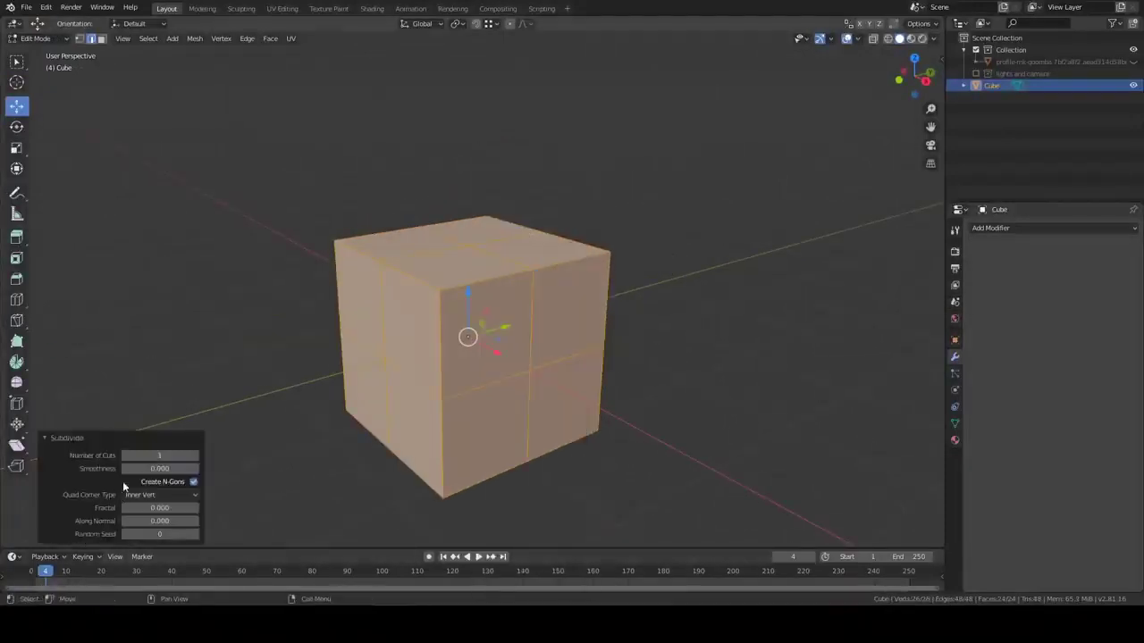
click(195, 456)
click(195, 456)
click(195, 456)
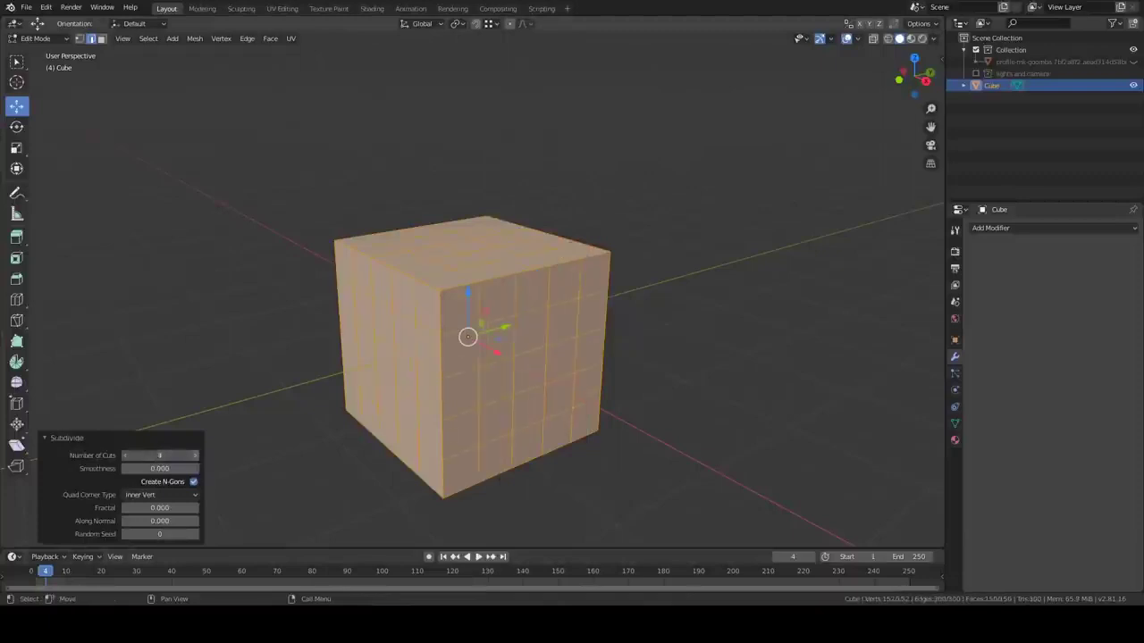
click(195, 457)
click(195, 456)
click(195, 457)
drag(160, 469, 455, 469)
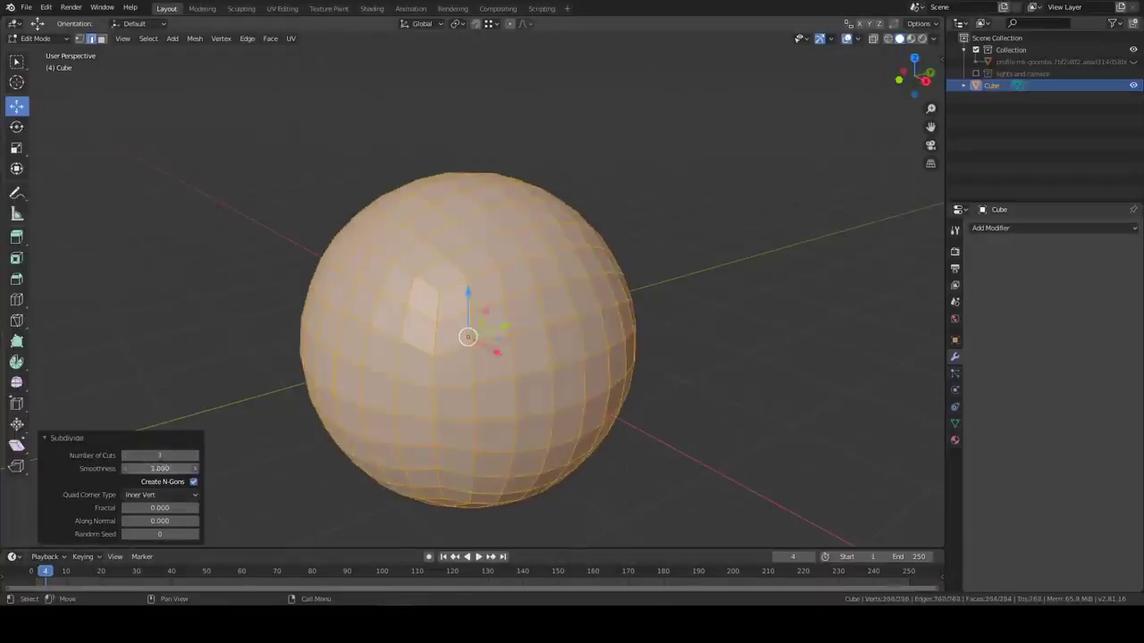
Raise the quad sphere's number of subdivision cuts to 20
click(196, 456)
click(197, 455)
click(197, 455)
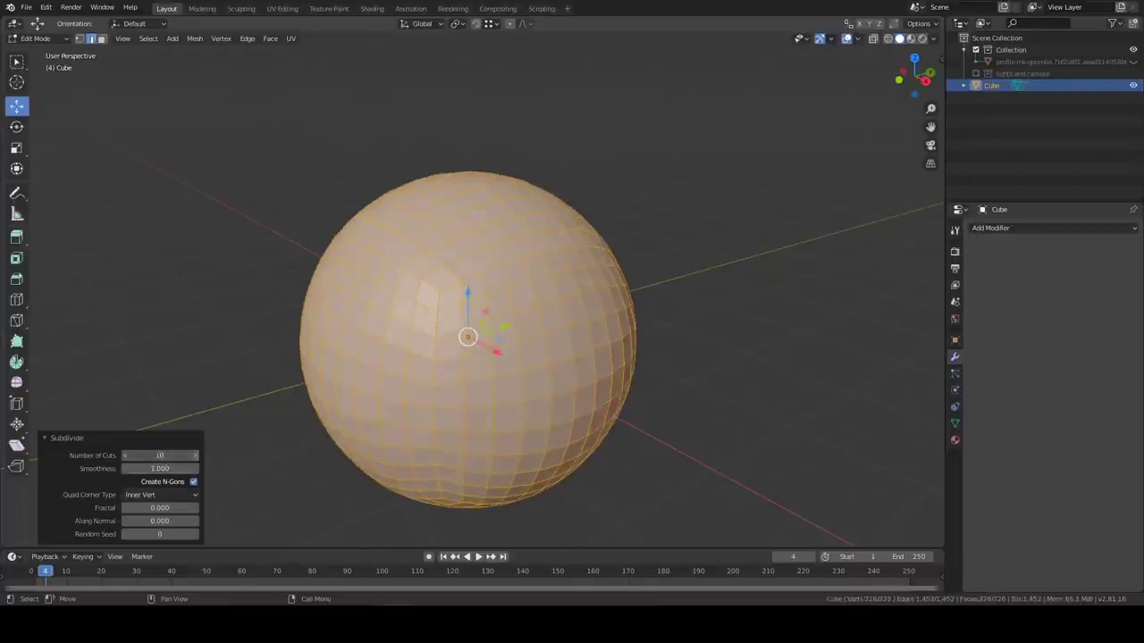
click(178, 456)
text(20)
key(Return)
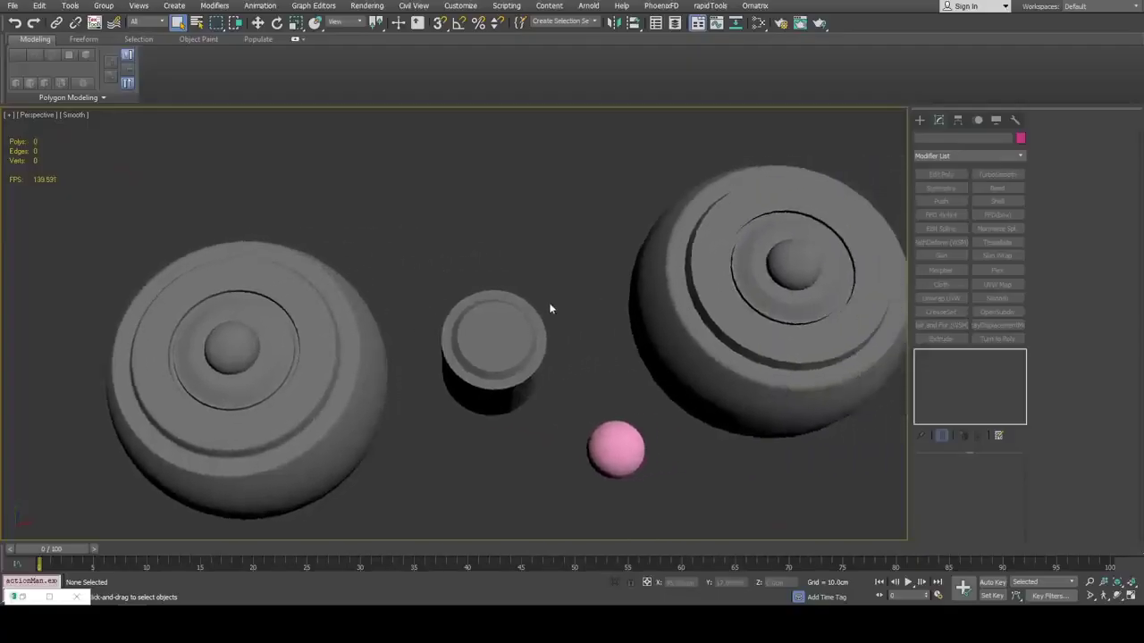
Switch back to 3ds Max and inspect the smoothed models with and without edged faces
key(F4)
scroll(573, 301, down, 3)
key(F4)
scroll(655, 298, up, 10)
key(F4)
scroll(702, 319, down, 2)
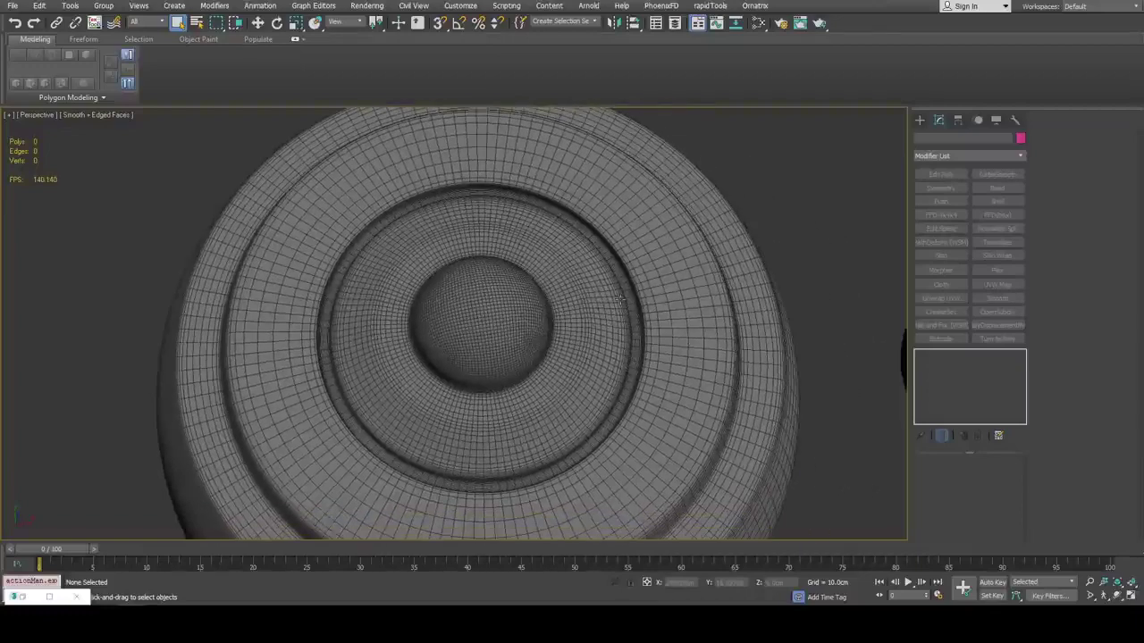
key(F4)
scroll(722, 313, down, 6)
middle_drag(722, 313, 615, 434)
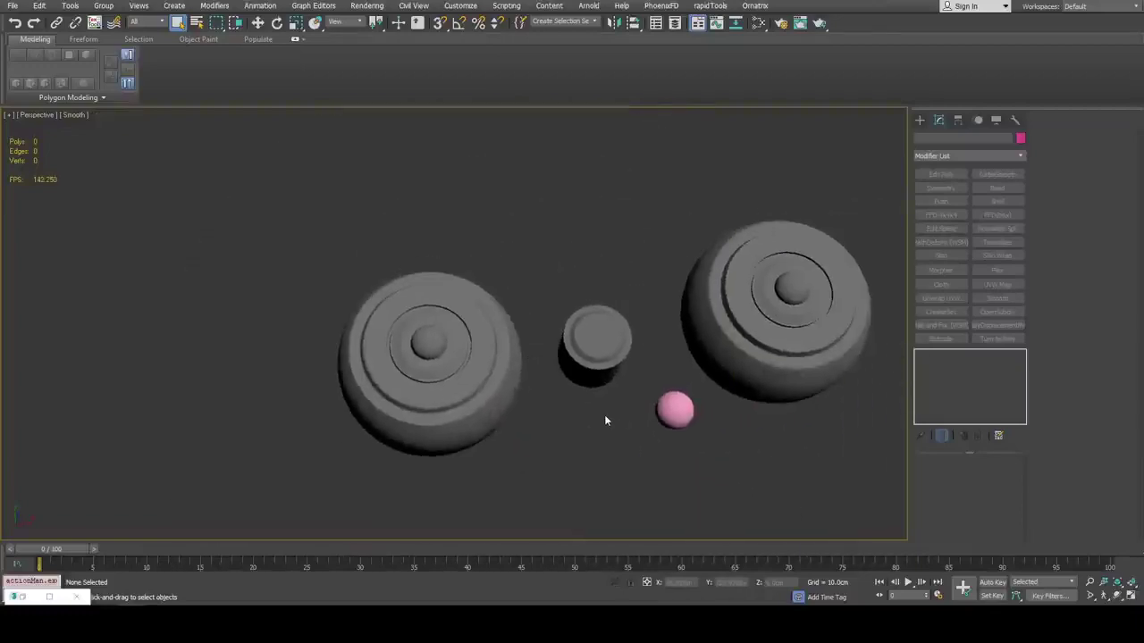